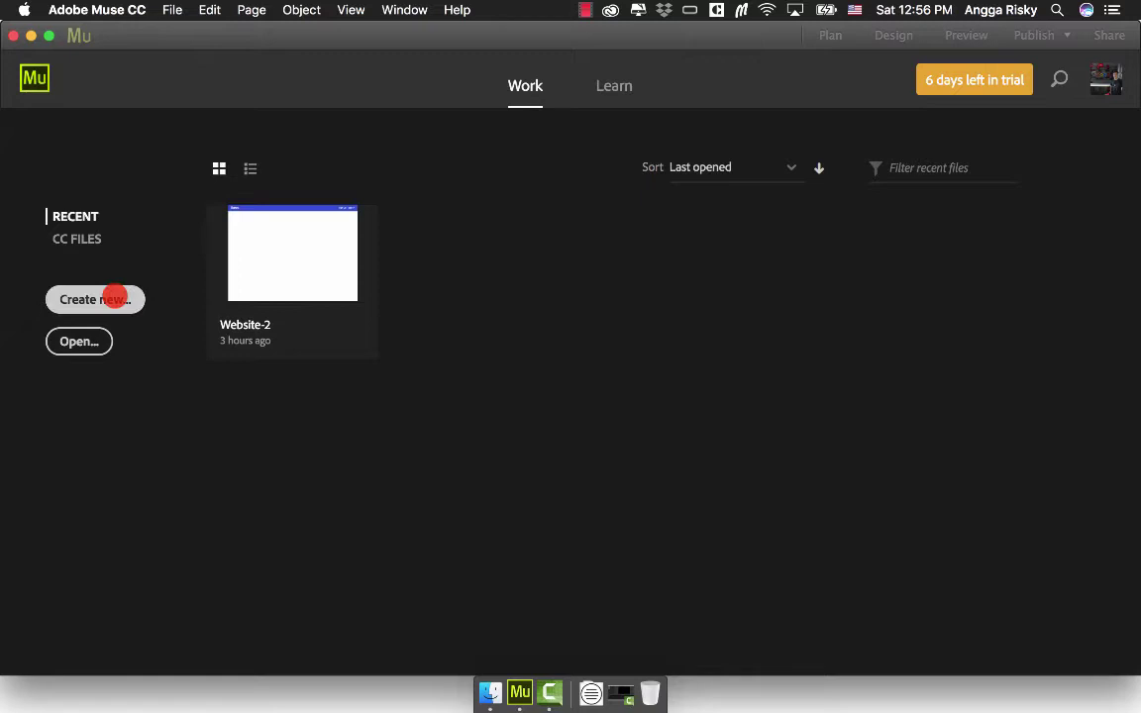
- Create a new fluid-width site with HiDPI (2x) resolution and 12 columns
{"action": "left_click", "coordinate": [114, 298]}
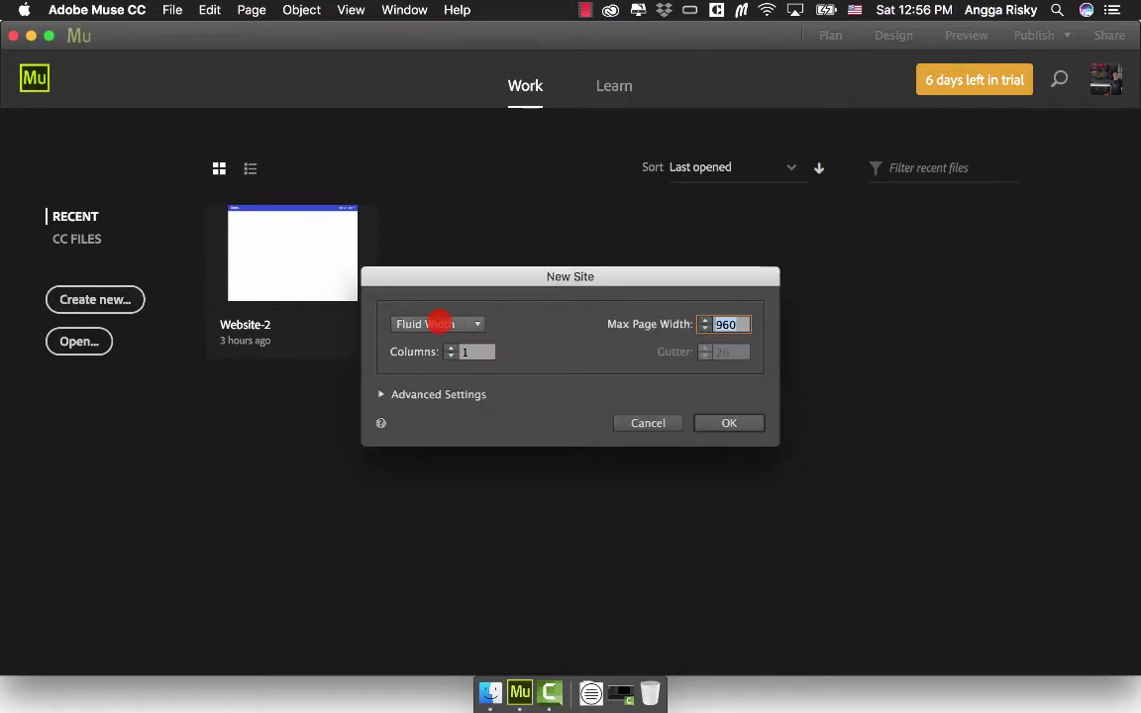
{"action": "left_click", "coordinate": [441, 324]}
{"action": "left_click", "coordinate": [446, 338]}
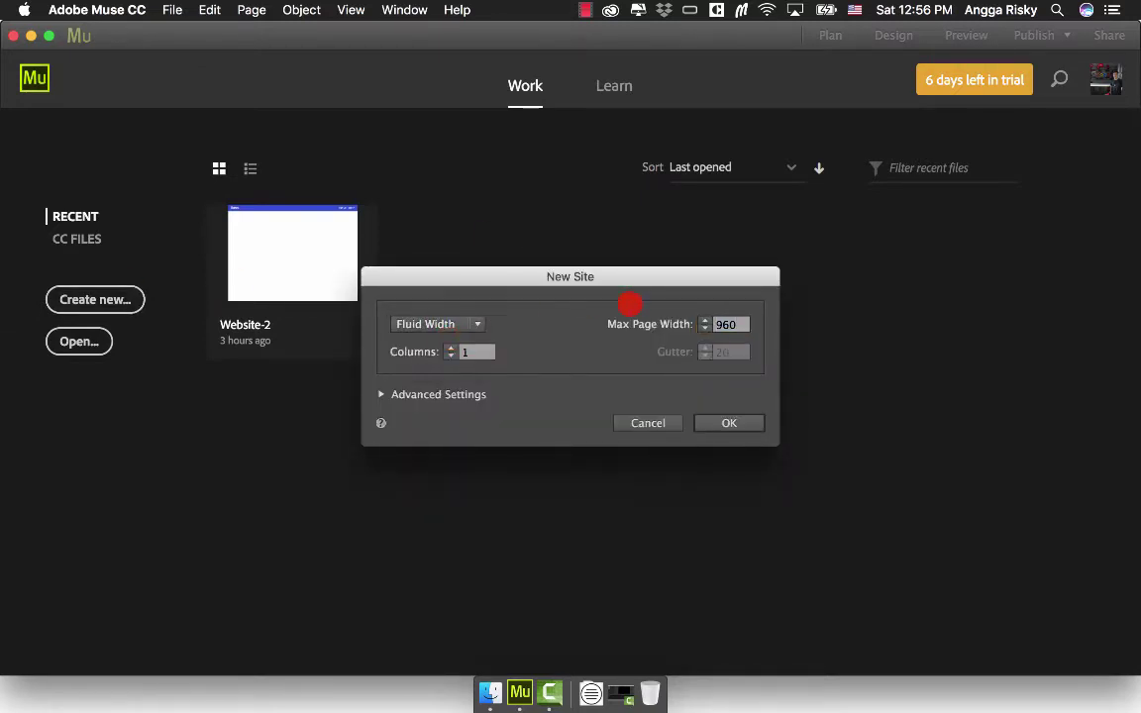
{"action": "left_click", "coordinate": [428, 394]}
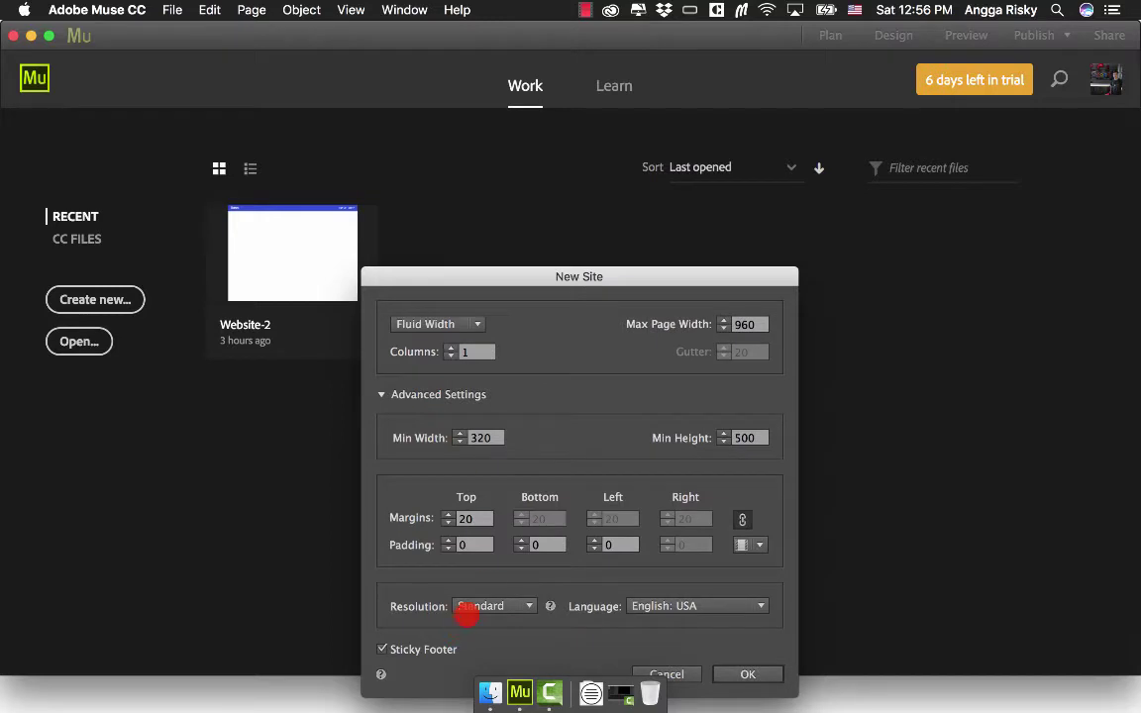
{"action": "left_click", "coordinate": [476, 605]}
{"action": "left_click", "coordinate": [507, 643]}
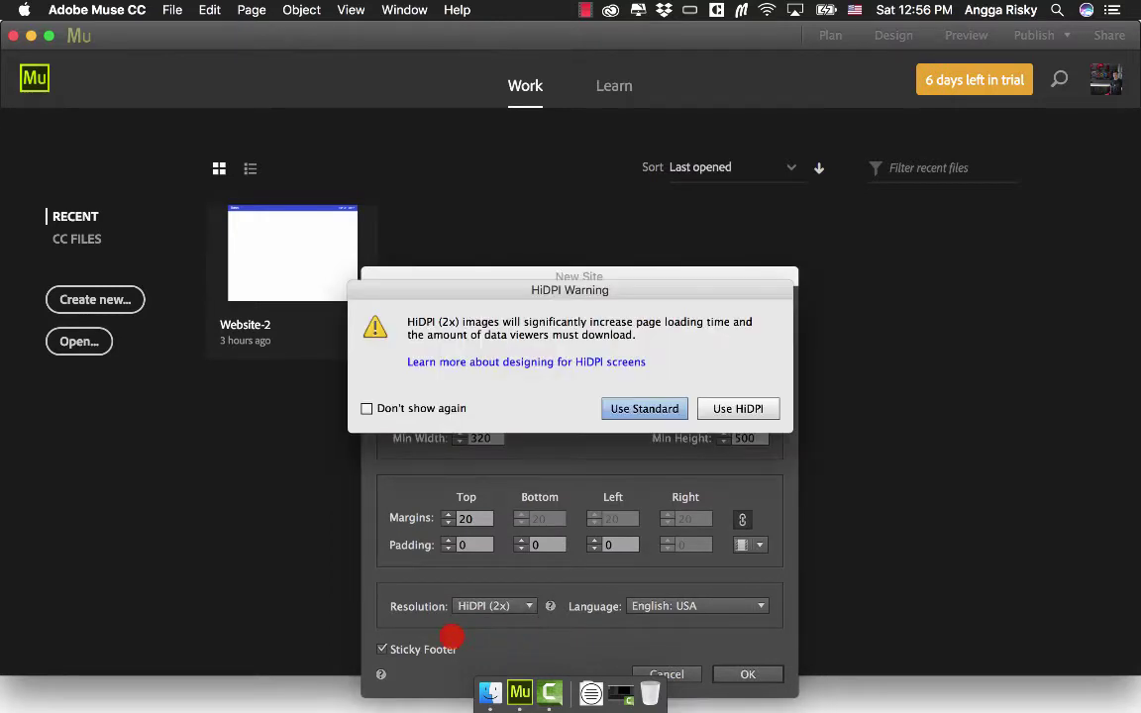
{"action": "left_click", "coordinate": [737, 406]}
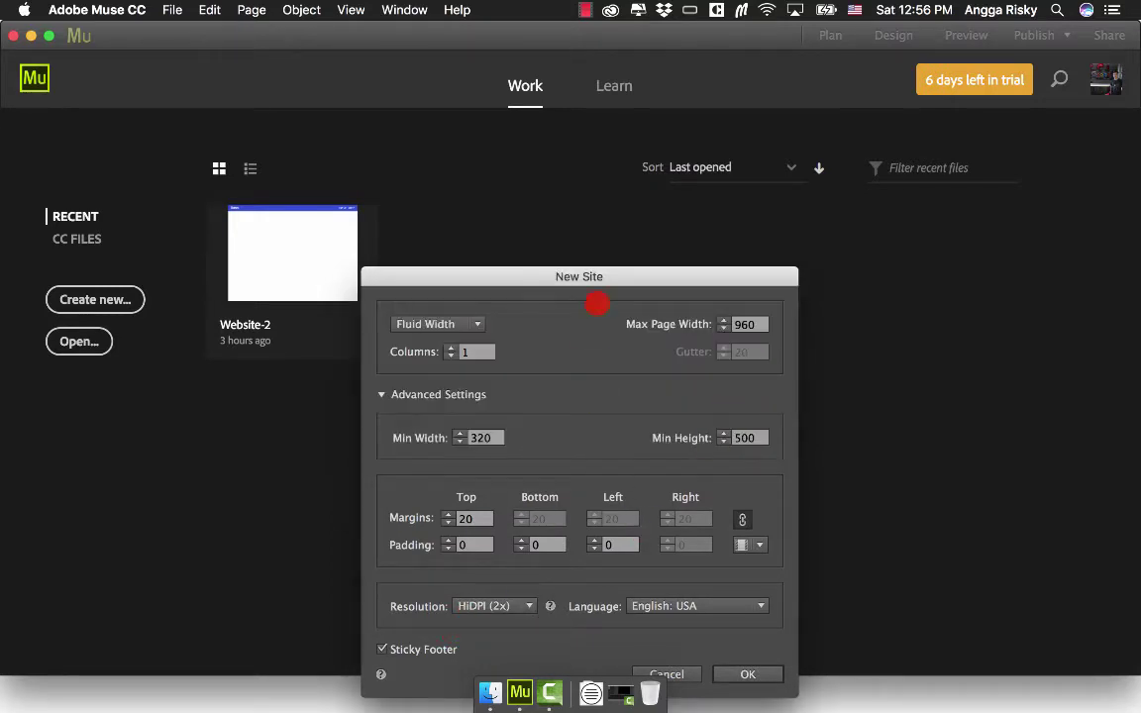
{"action": "left_click_drag", "start_coordinate": [603, 276], "coordinate": [618, 177]}
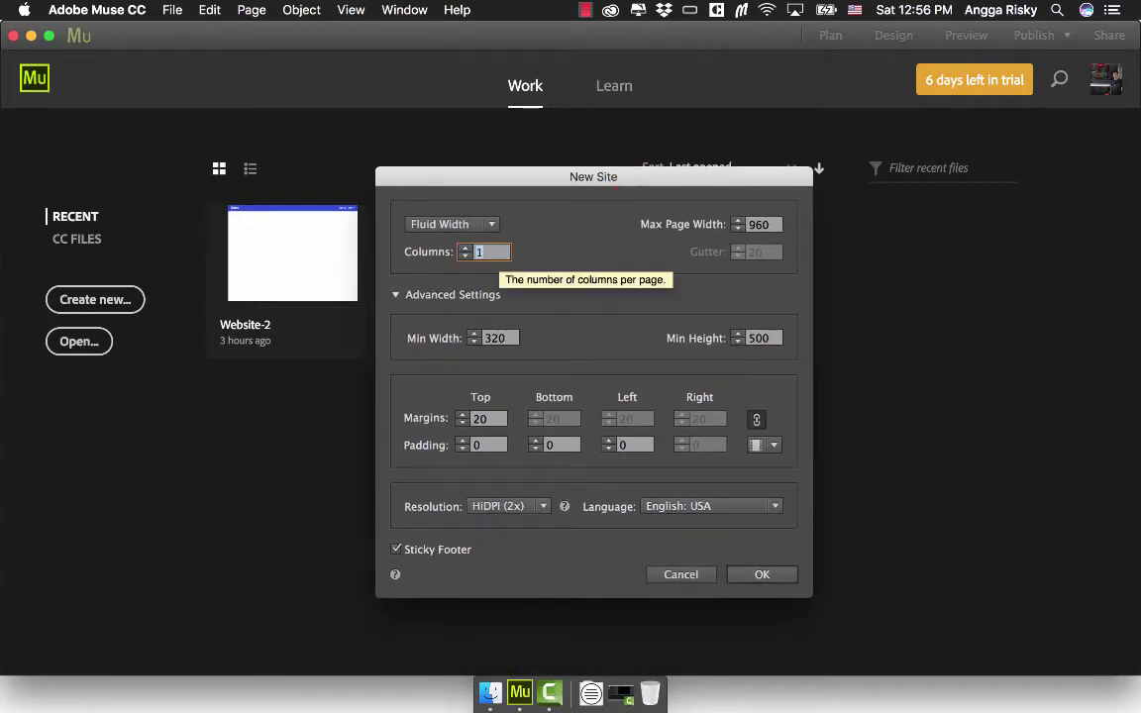
{"action": "type", "text": "12"}
{"action": "left_click", "coordinate": [758, 574]}
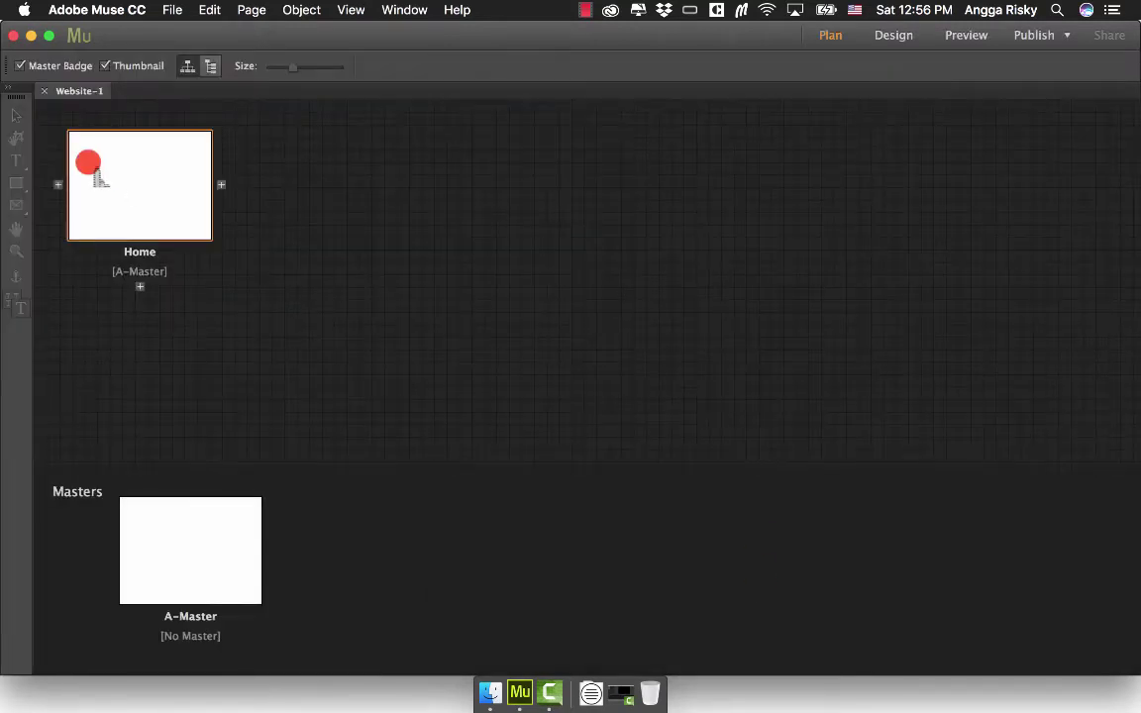
- Open the Home page and draw a full-width rectangle about 350 px tall across its top
{"action": "double_click", "coordinate": [94, 176]}
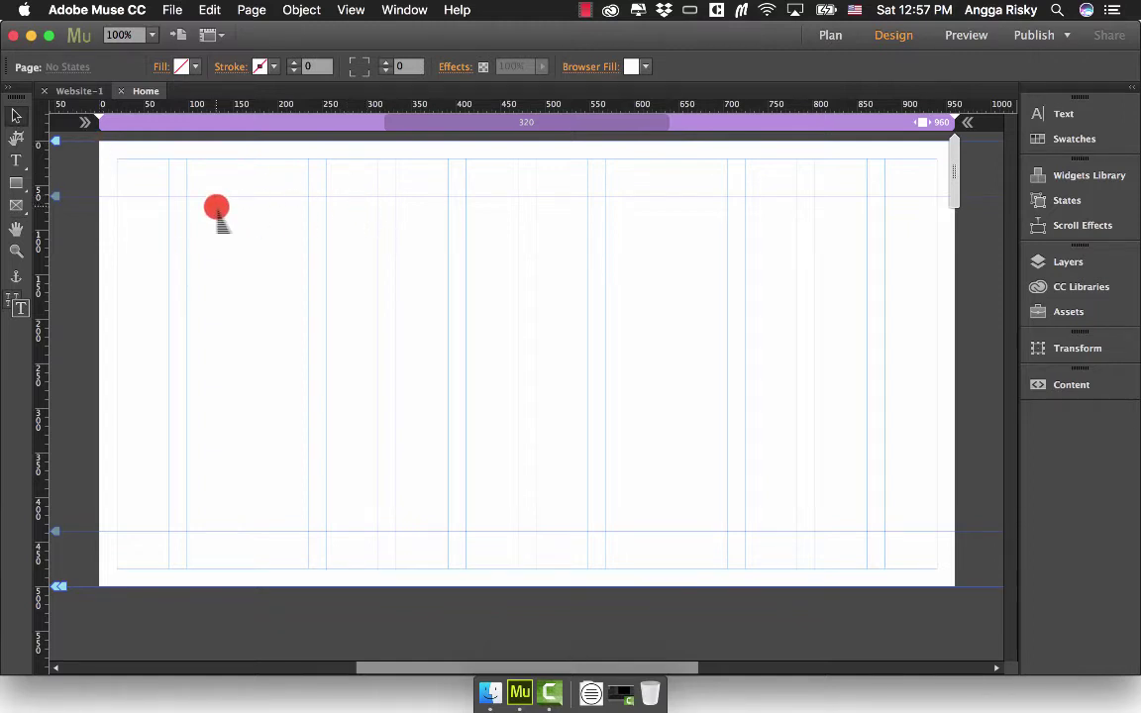
{"action": "left_click", "coordinate": [16, 182]}
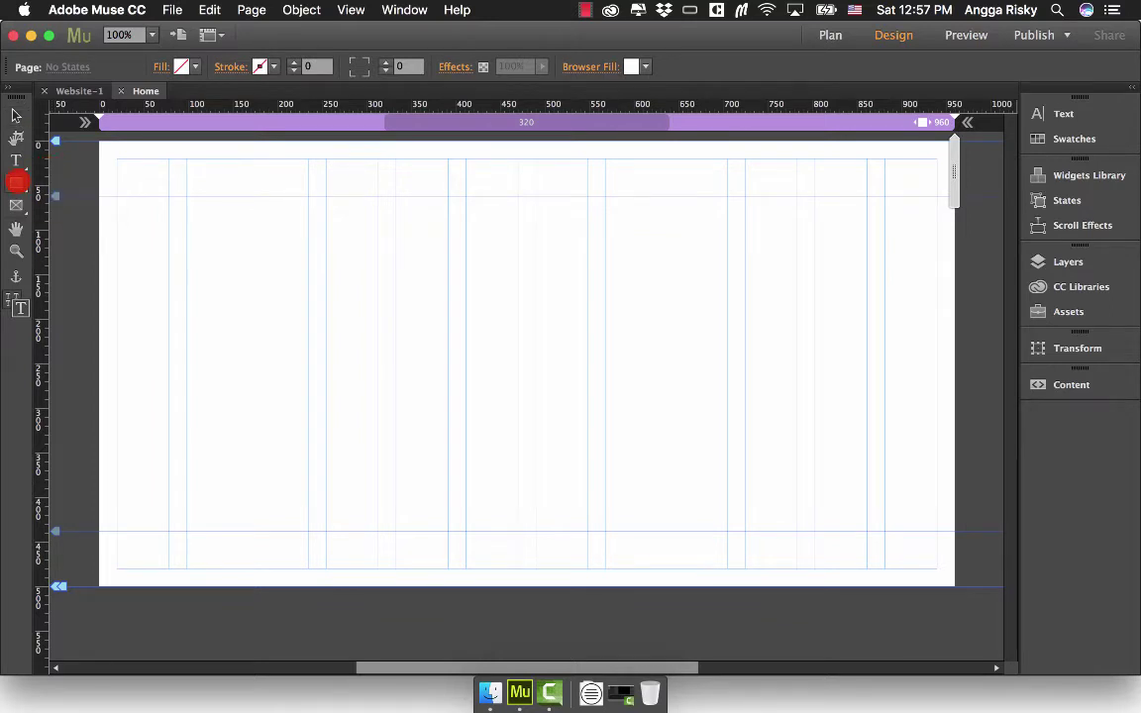
{"action": "left_click", "coordinate": [101, 141]}
{"action": "left_click_drag", "start_coordinate": [99, 141], "coordinate": [900, 453]}
{"action": "scroll", "coordinate": [932, 353], "scroll_direction": "left", "scroll_amount": 3}
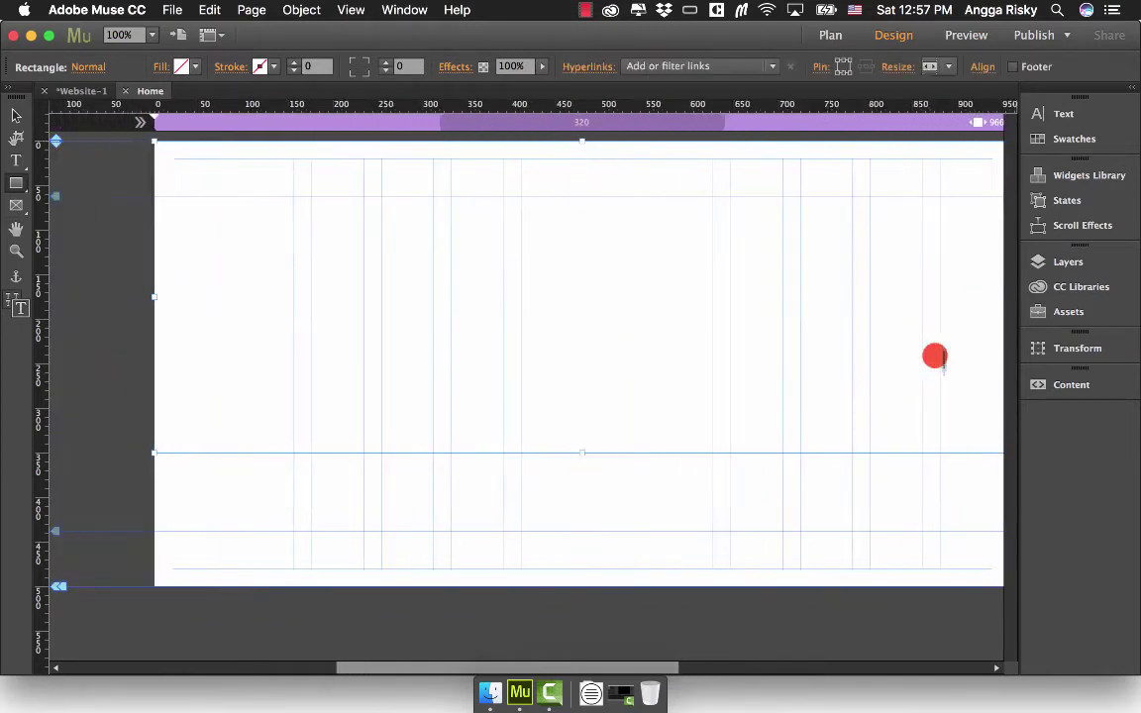
{"action": "scroll", "coordinate": [935, 355], "scroll_direction": "left", "scroll_amount": 1}
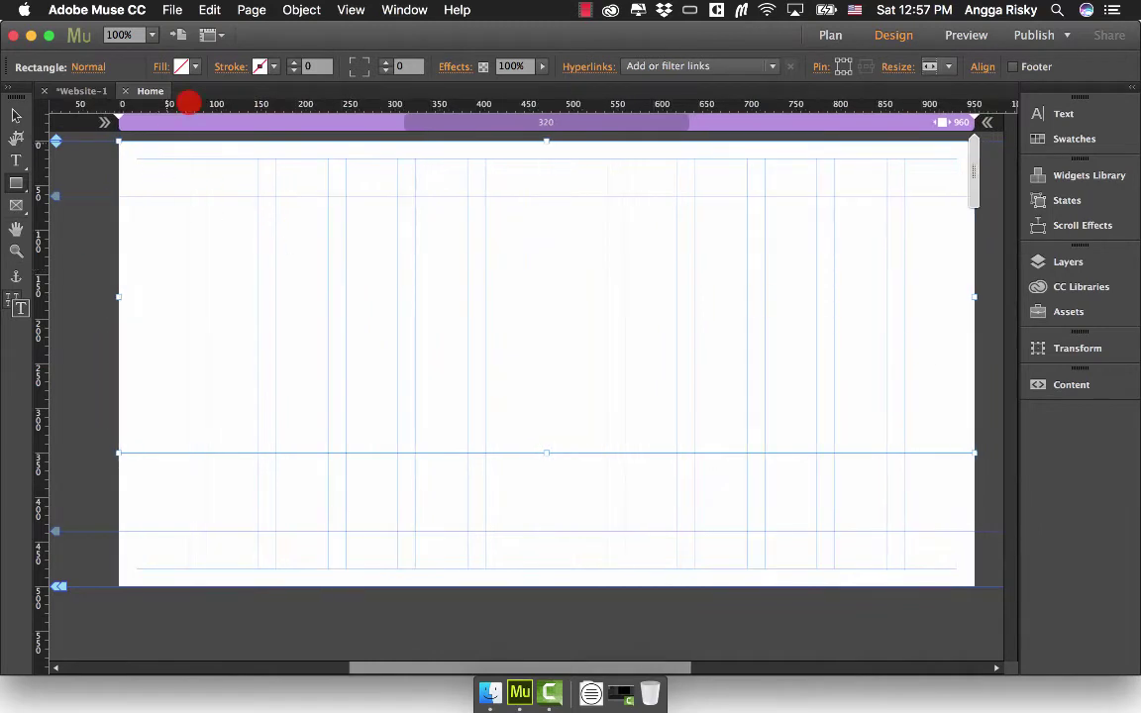
- Give the rectangle a 50% grey fill colour
{"action": "left_click", "coordinate": [196, 67]}
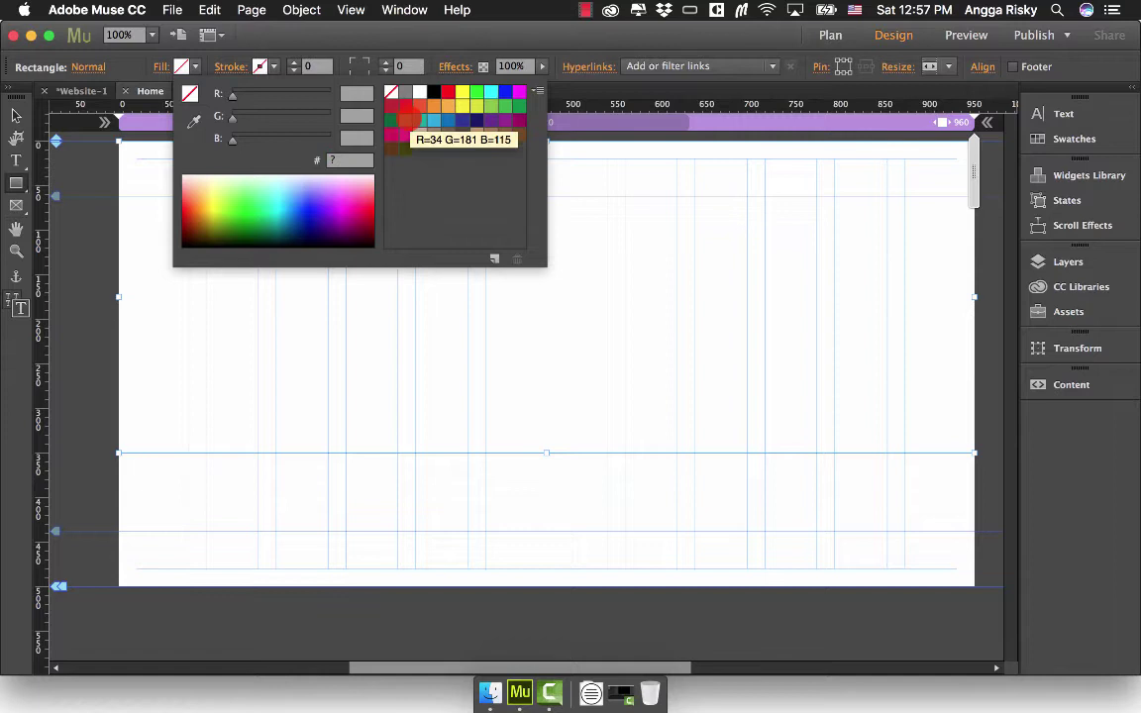
{"action": "left_click", "coordinate": [405, 119]}
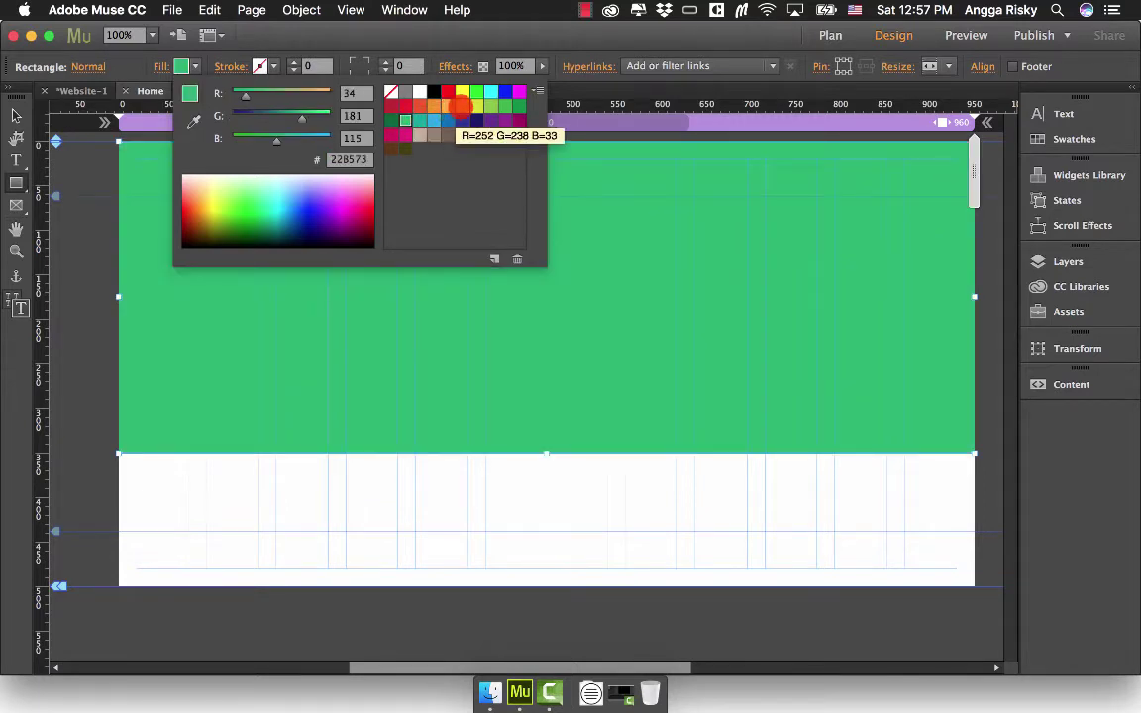
{"action": "left_click", "coordinate": [405, 92]}
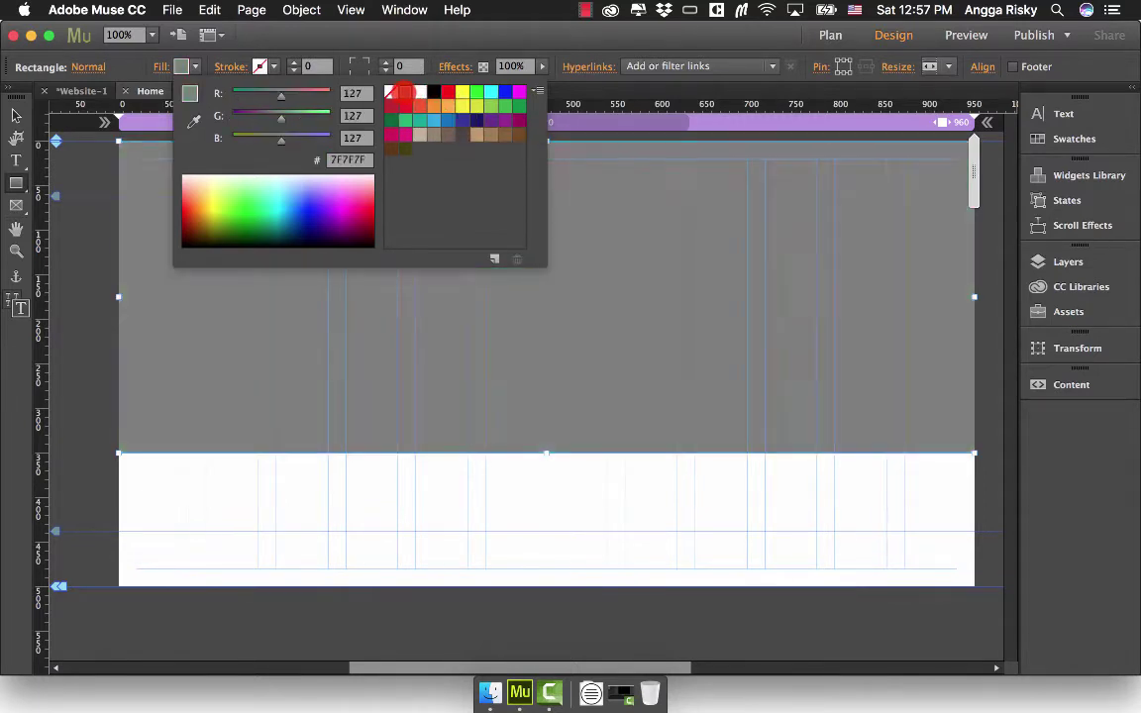
{"action": "left_click", "coordinate": [183, 67]}
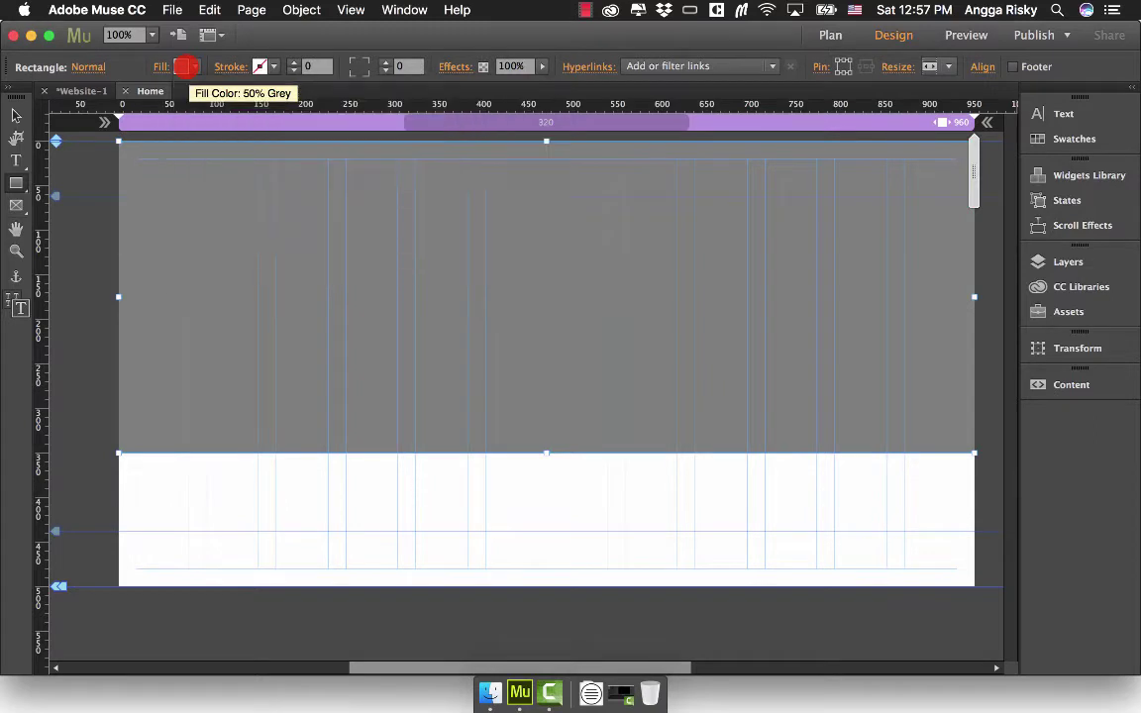
{"action": "scroll", "coordinate": [304, 252], "scroll_direction": "right", "scroll_amount": 2}
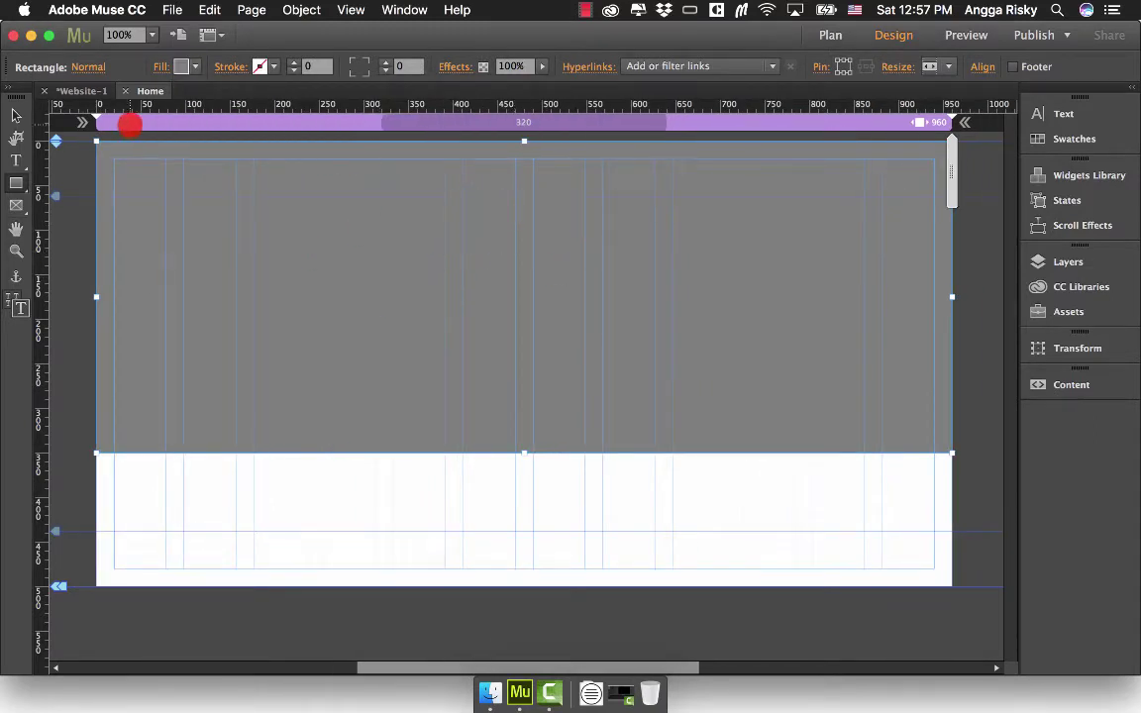
- Add jakob-owens-205635.jpg from Downloads as the rectangle's background image
{"action": "left_click", "coordinate": [16, 115]}
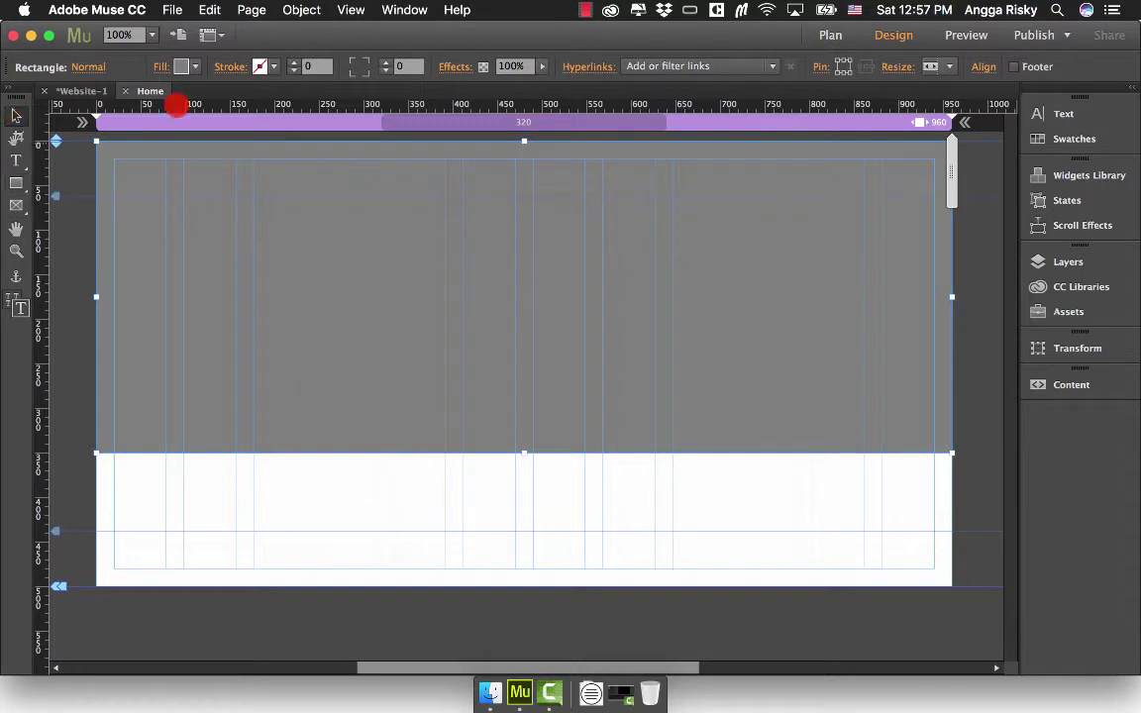
{"action": "left_click", "coordinate": [158, 67]}
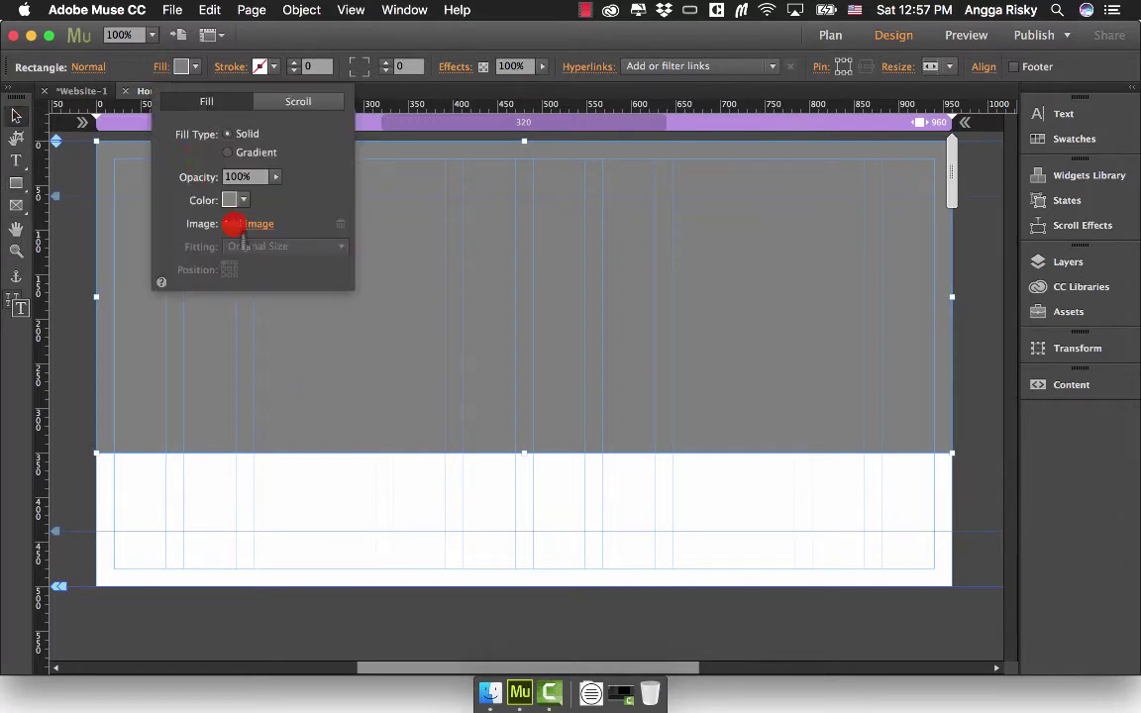
{"action": "left_click", "coordinate": [237, 223]}
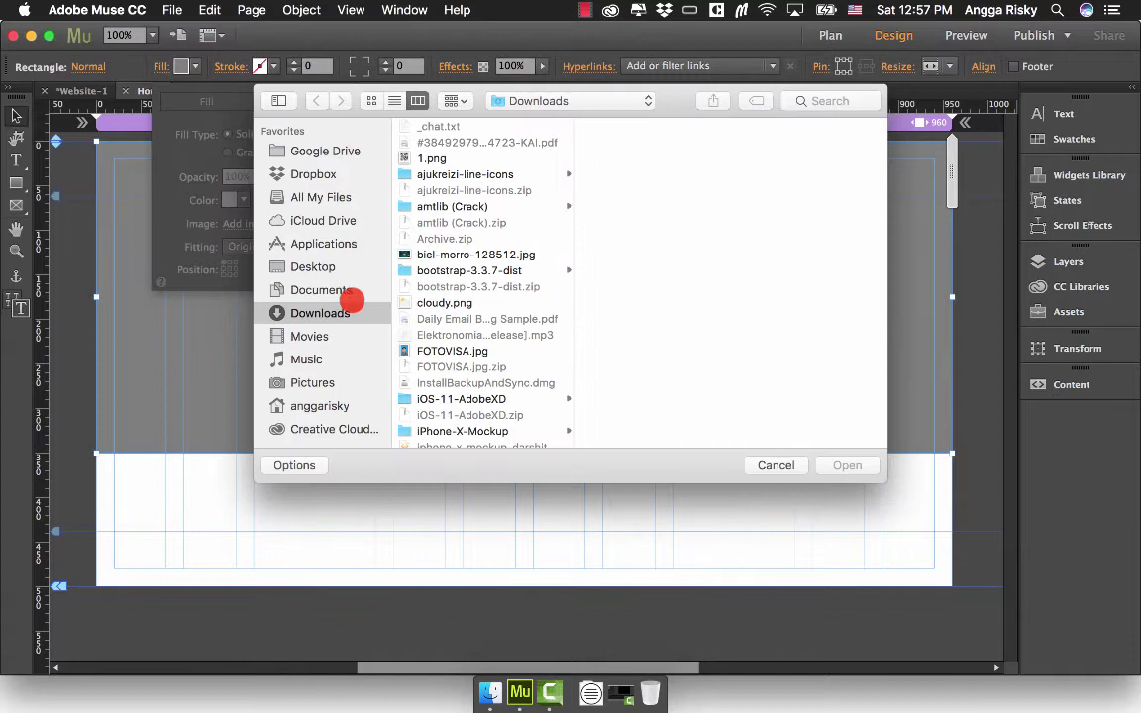
{"action": "left_click", "coordinate": [484, 253]}
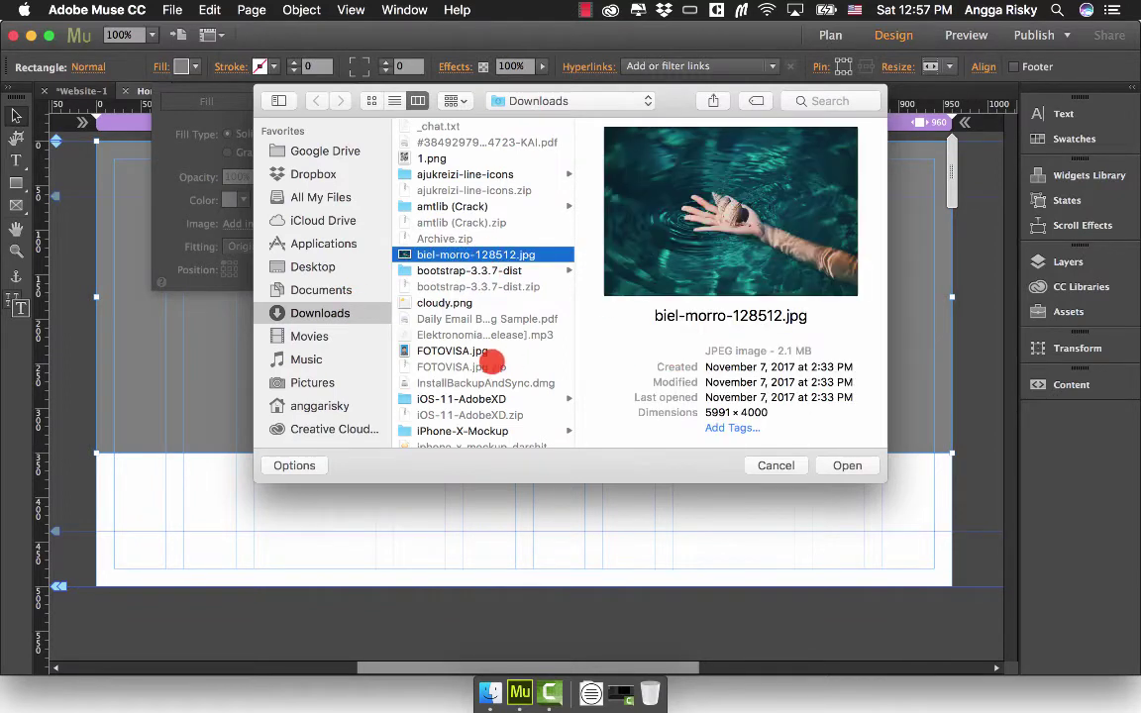
{"action": "scroll", "coordinate": [487, 396], "scroll_direction": "down", "scroll_amount": 3}
{"action": "scroll", "coordinate": [492, 364], "scroll_direction": "down", "scroll_amount": 3}
{"action": "left_click", "coordinate": [492, 256]}
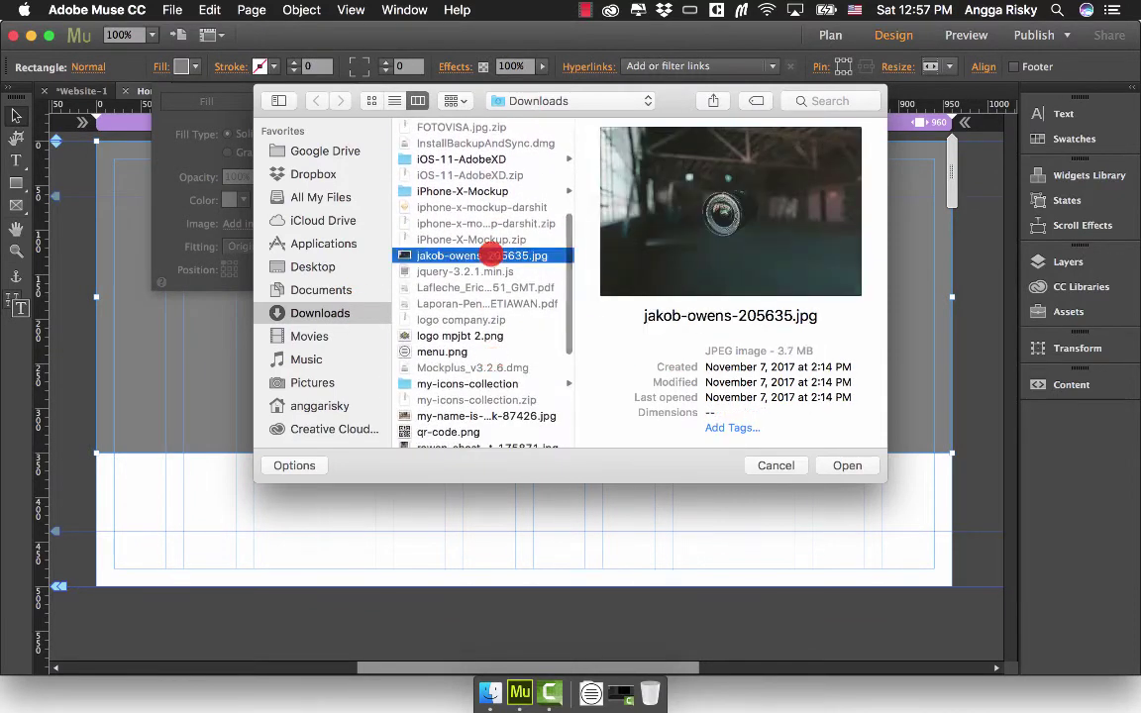
{"action": "double_click", "coordinate": [493, 255]}
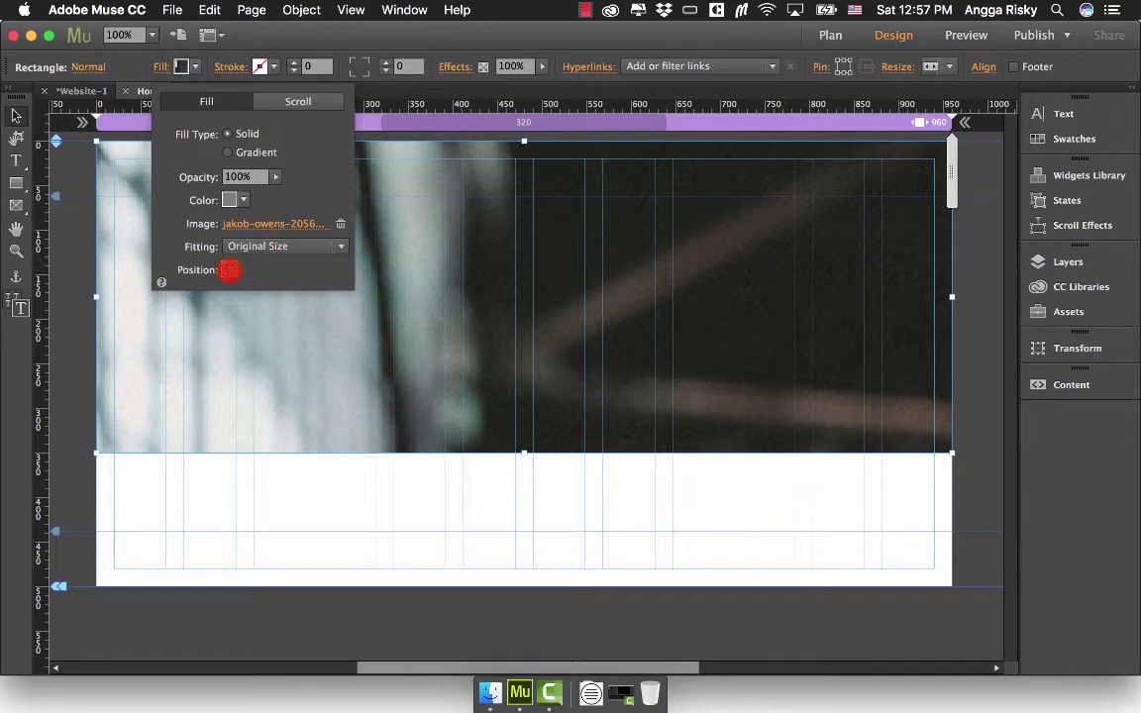
- Try several anchor points, finally anchoring the image on the camera lens
{"action": "left_click", "coordinate": [229, 269]}
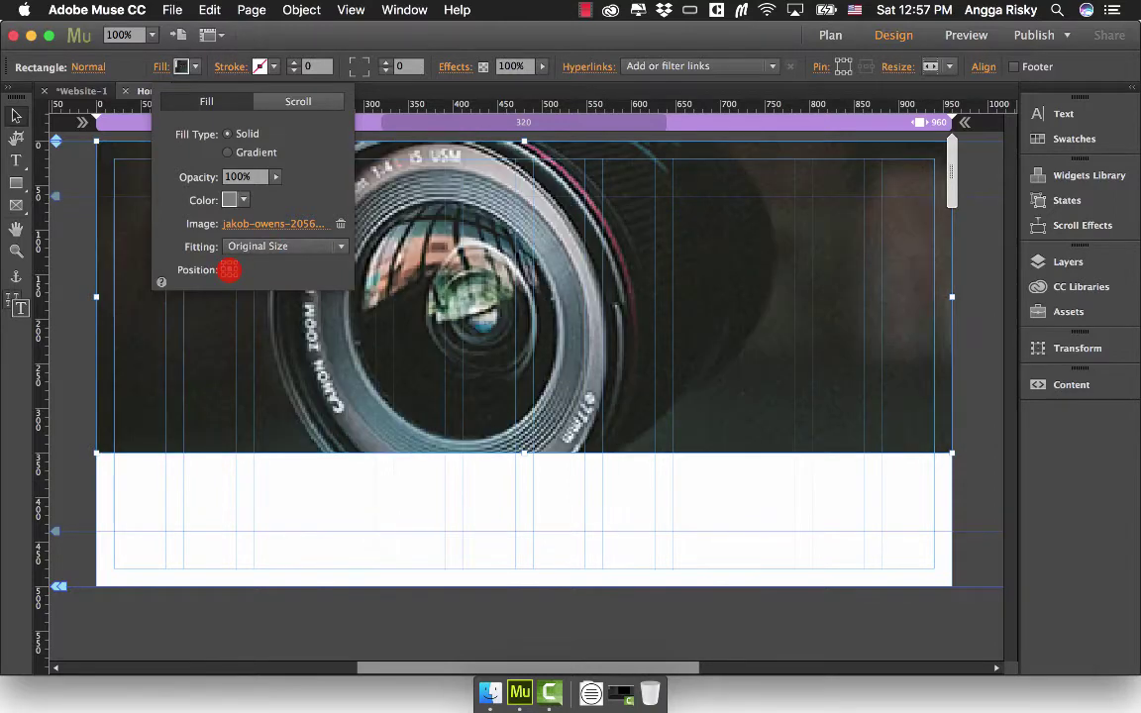
{"action": "left_click", "coordinate": [232, 269]}
{"action": "left_click", "coordinate": [229, 271]}
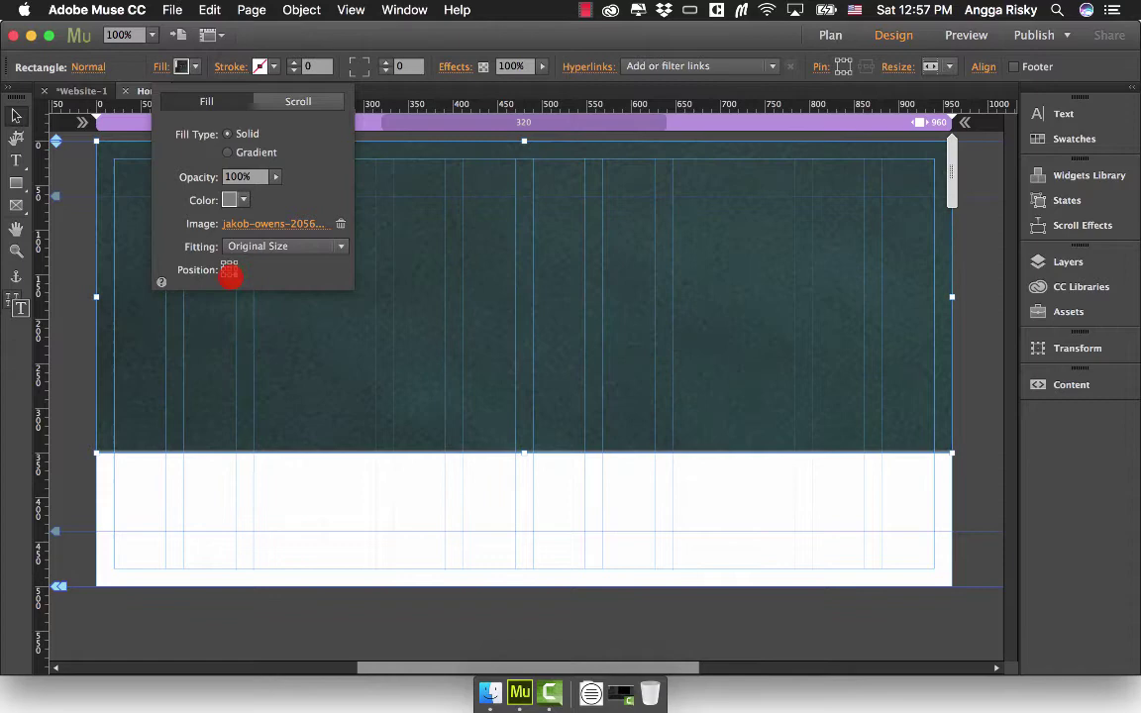
{"action": "left_click", "coordinate": [231, 266]}
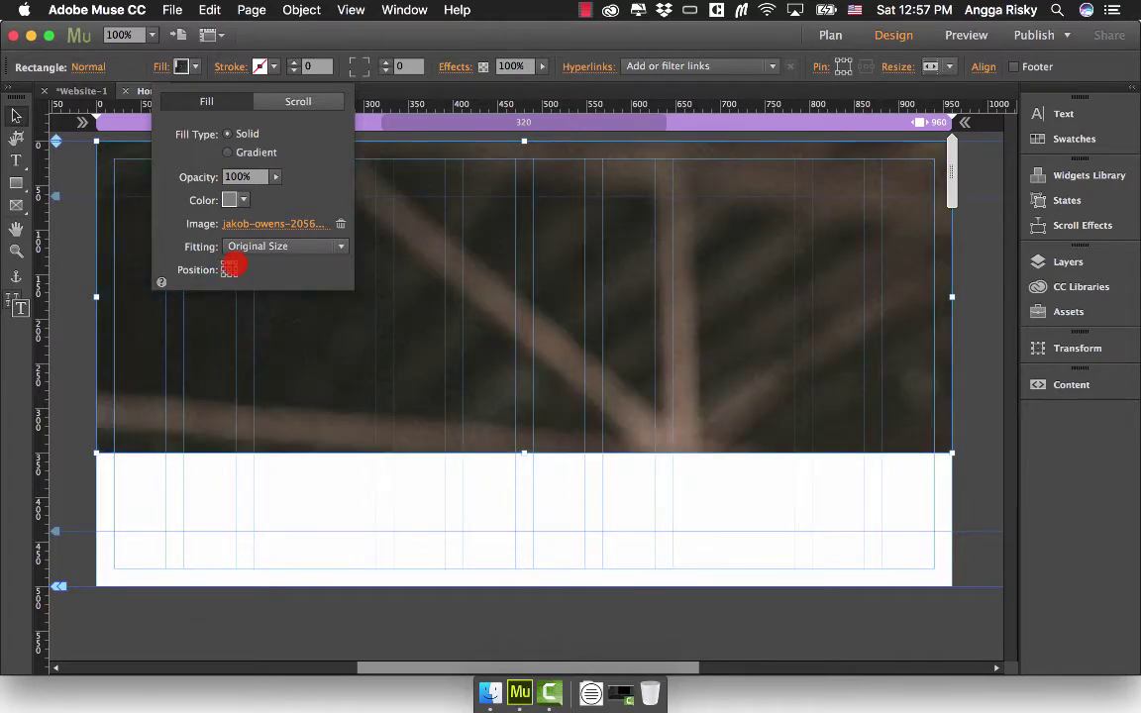
{"action": "left_click", "coordinate": [223, 278]}
{"action": "left_click", "coordinate": [227, 272]}
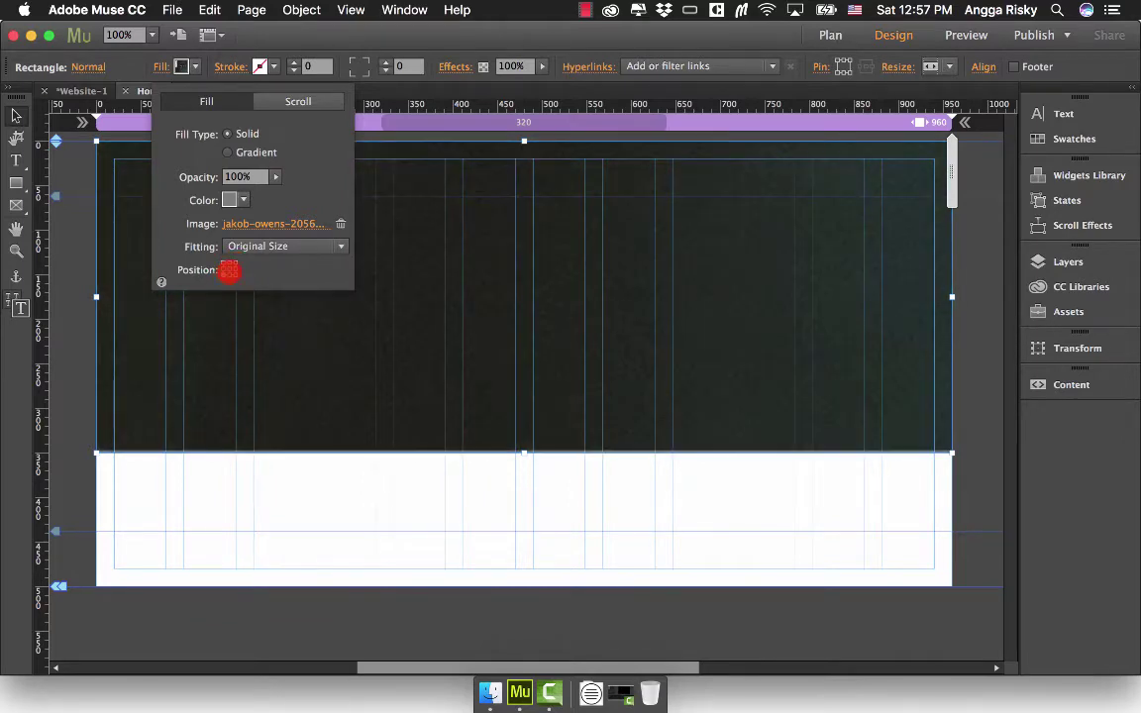
{"action": "left_click", "coordinate": [230, 268]}
{"action": "left_click", "coordinate": [229, 268]}
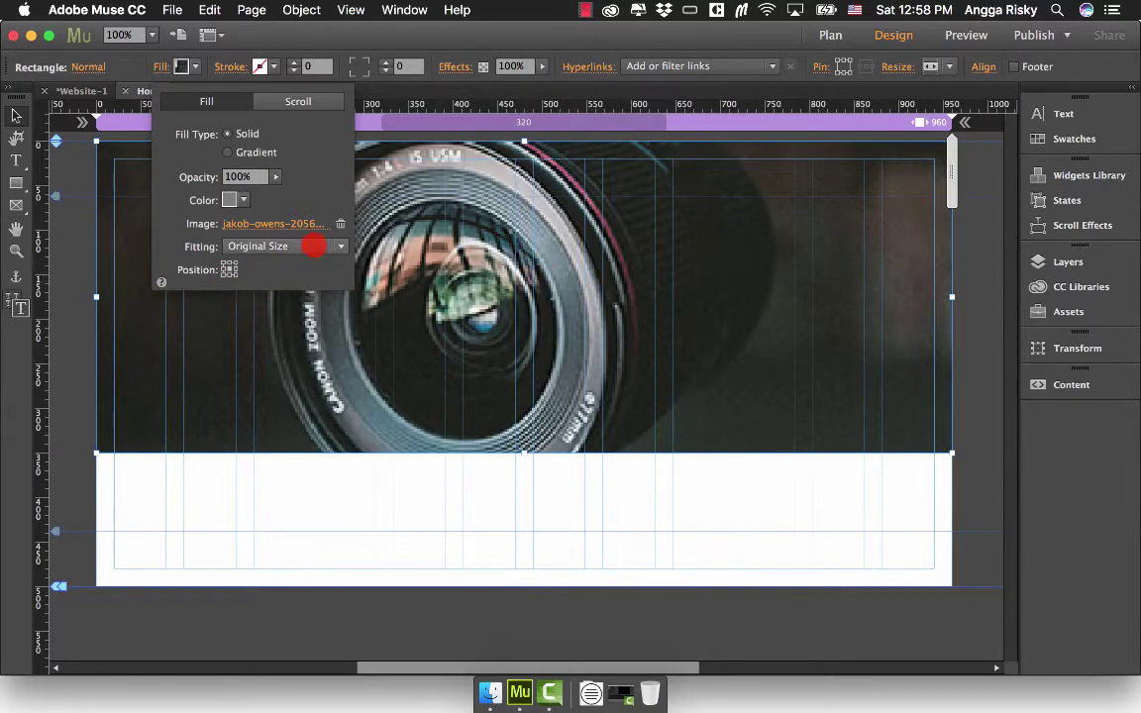
- Try the Scale to Fill, Scale to Fit, Original Size and Tile fitting options
{"action": "left_click", "coordinate": [312, 245]}
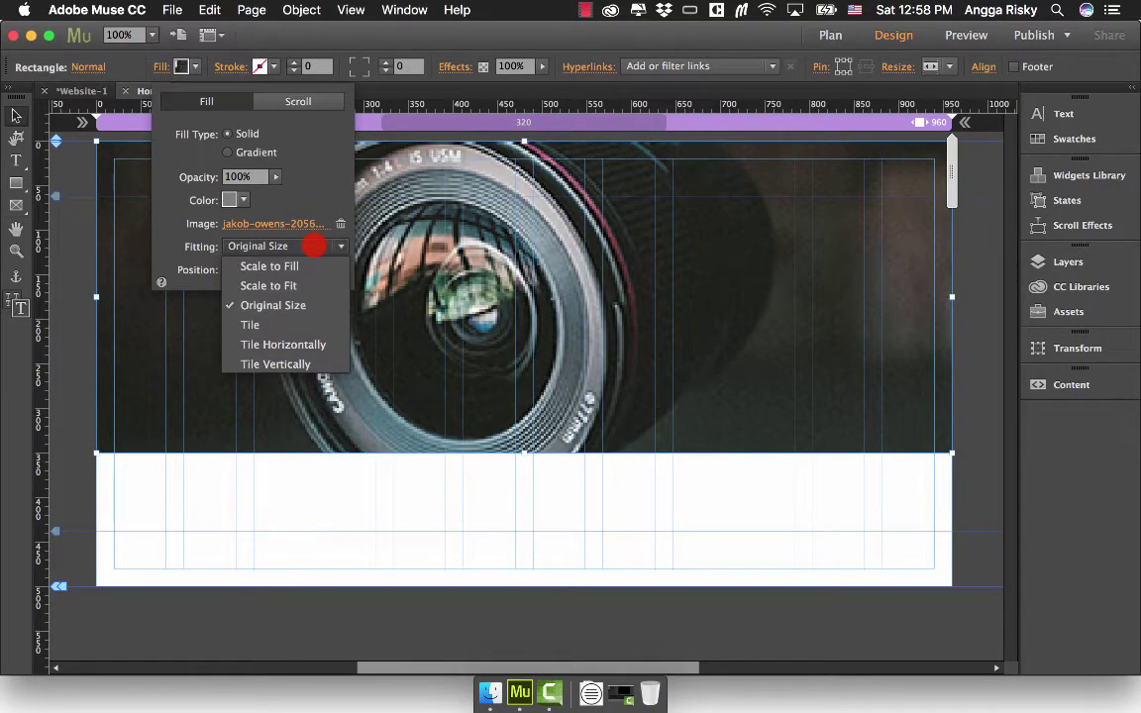
{"action": "left_click", "coordinate": [312, 245]}
{"action": "left_click", "coordinate": [310, 246]}
{"action": "left_click", "coordinate": [307, 264]}
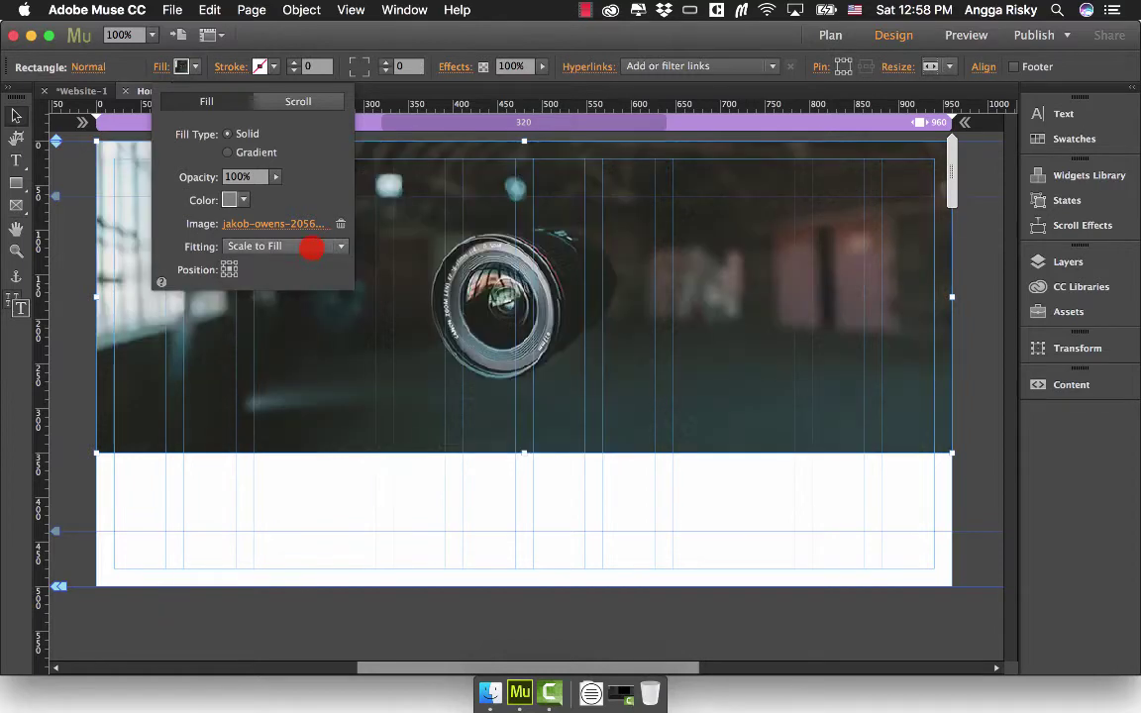
{"action": "left_click", "coordinate": [312, 246]}
{"action": "left_click", "coordinate": [304, 279]}
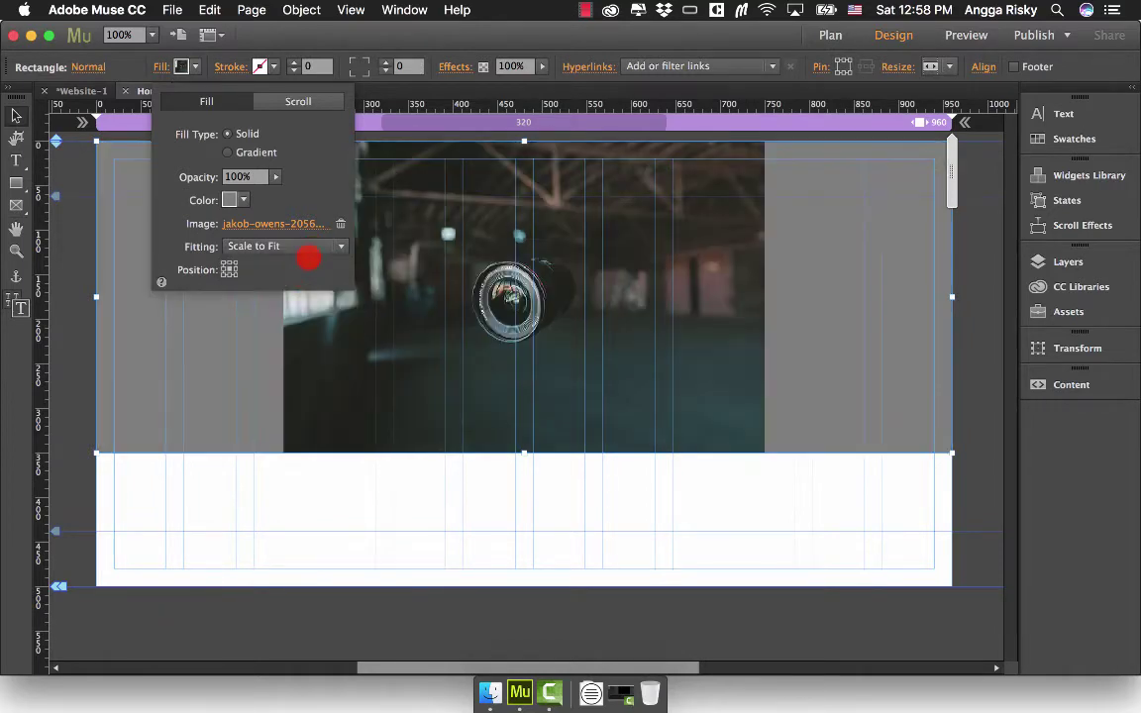
{"action": "left_click", "coordinate": [308, 245]}
{"action": "left_click", "coordinate": [300, 302]}
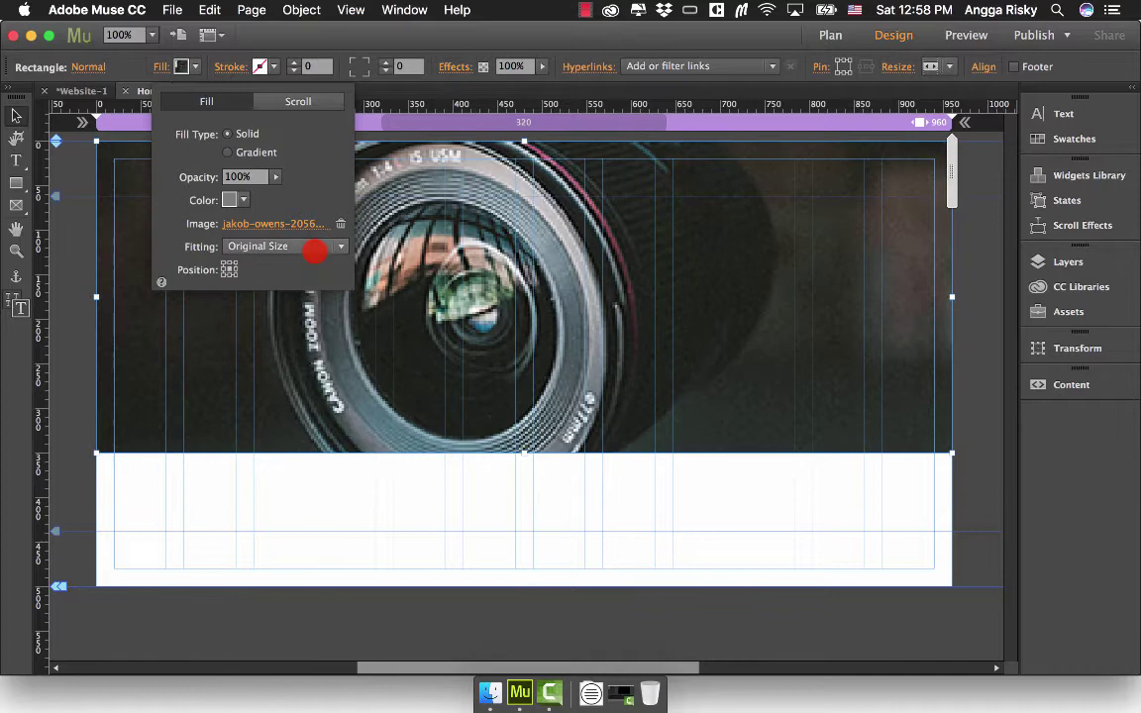
{"action": "left_click", "coordinate": [313, 250]}
{"action": "left_click", "coordinate": [306, 321]}
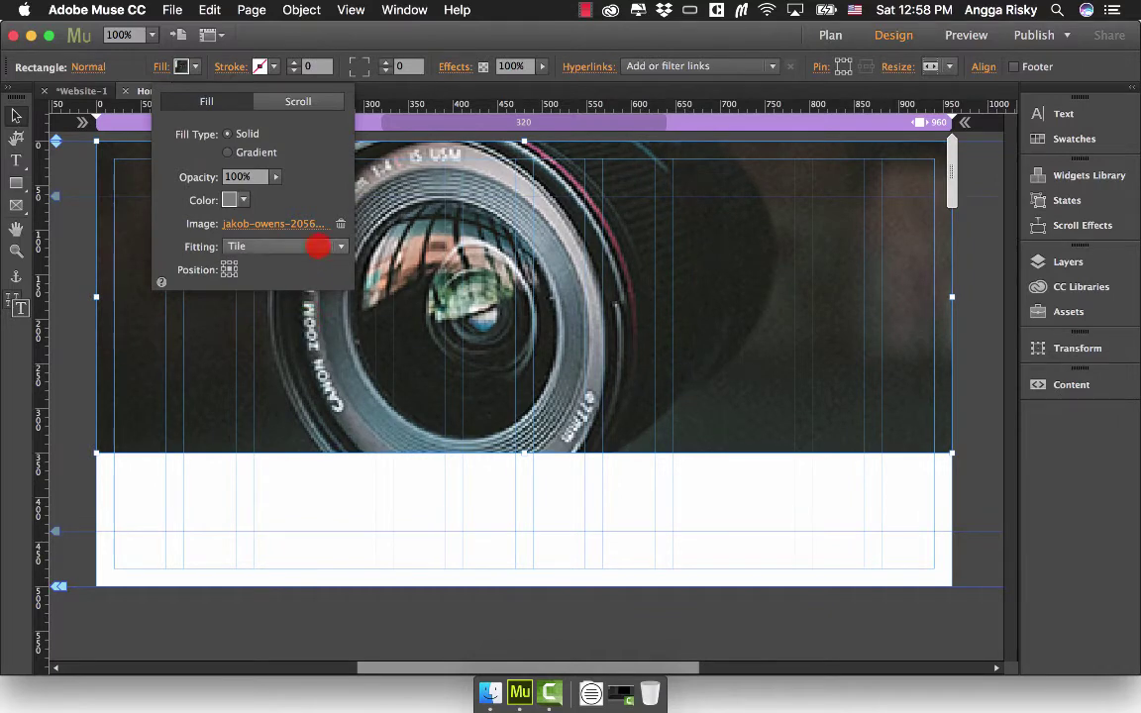
- Try horizontal and vertical tiling, then settle on Scale to Fill fitting
{"action": "left_click", "coordinate": [317, 246]}
{"action": "left_click", "coordinate": [300, 344]}
{"action": "left_click", "coordinate": [308, 249]}
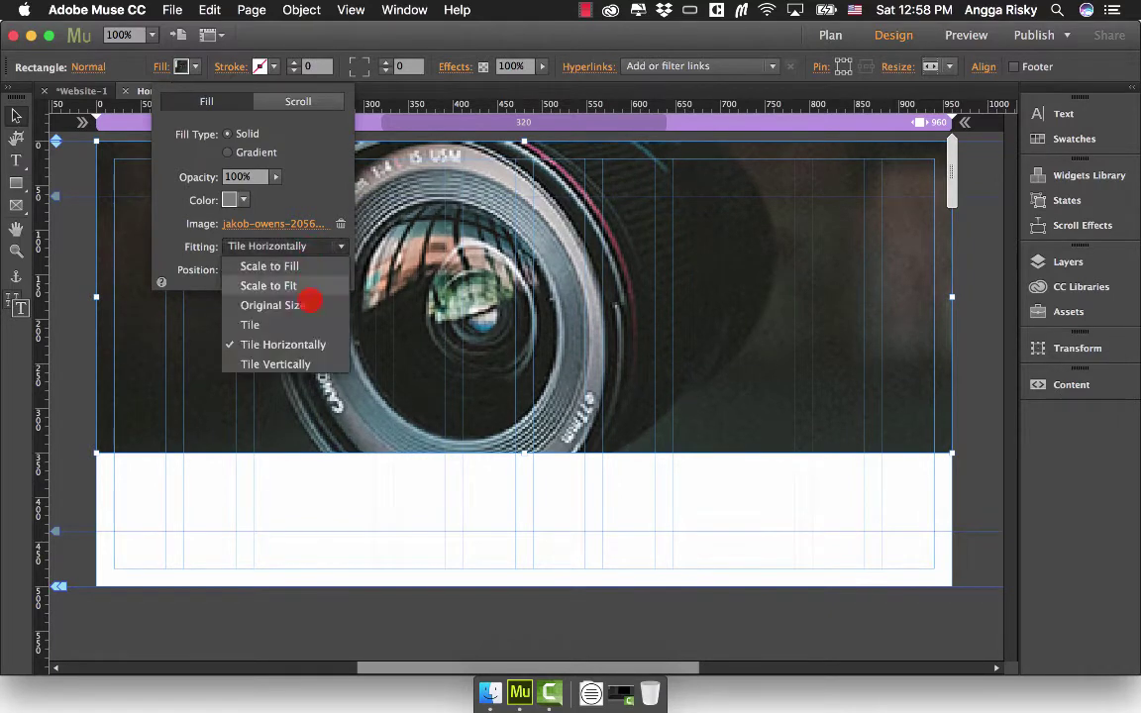
{"action": "left_click", "coordinate": [303, 363]}
{"action": "left_click", "coordinate": [318, 248]}
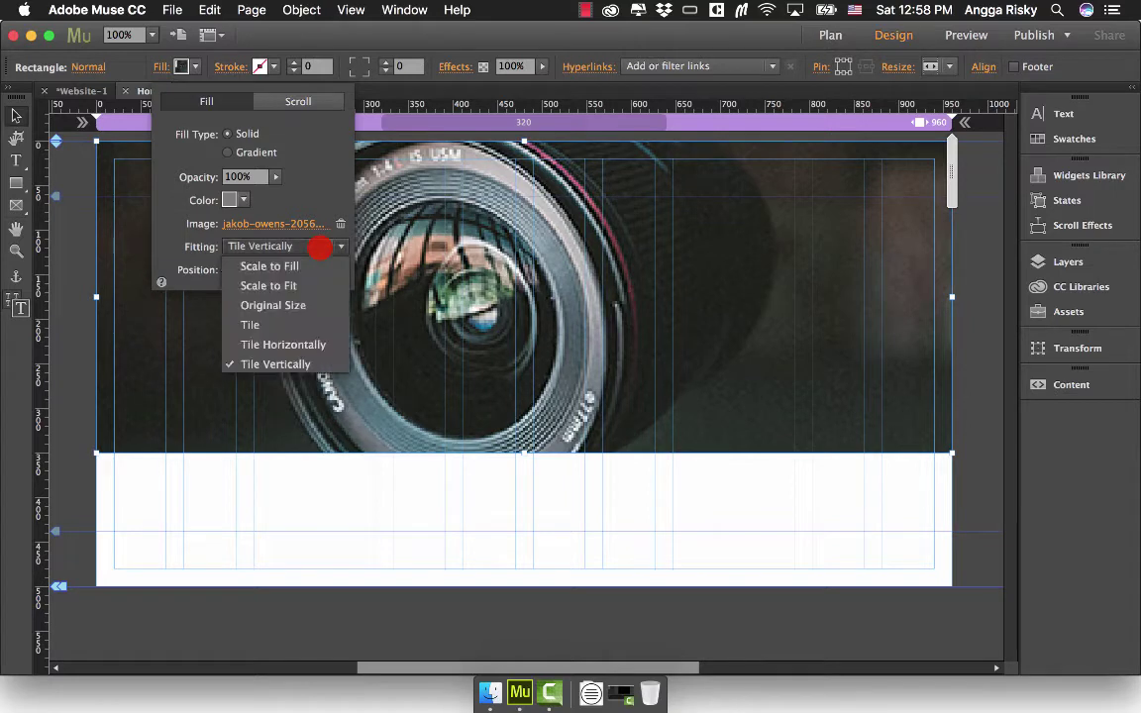
{"action": "left_click", "coordinate": [300, 266]}
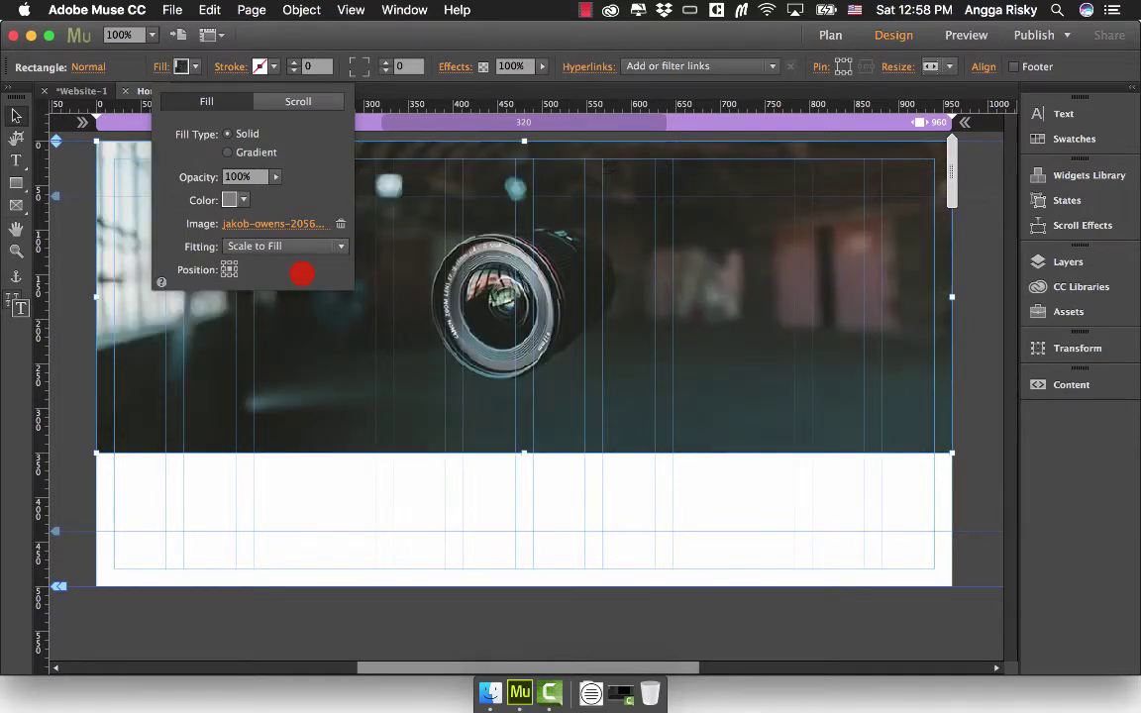
{"action": "left_click", "coordinate": [287, 247]}
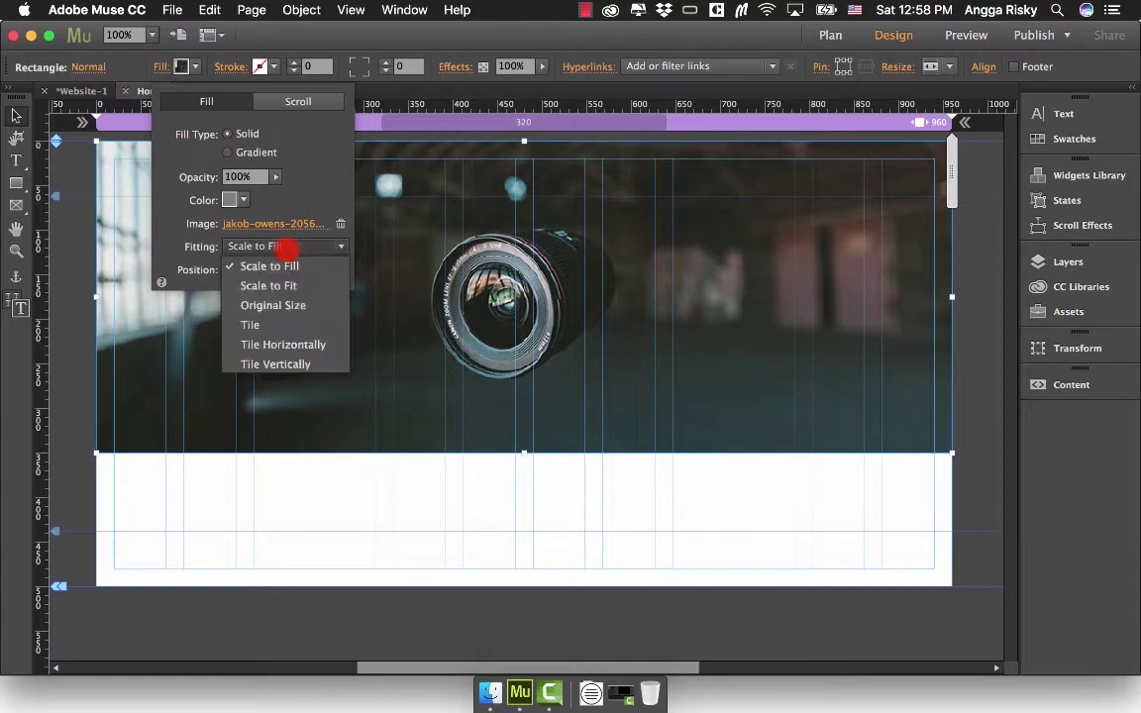
{"action": "left_click", "coordinate": [288, 248]}
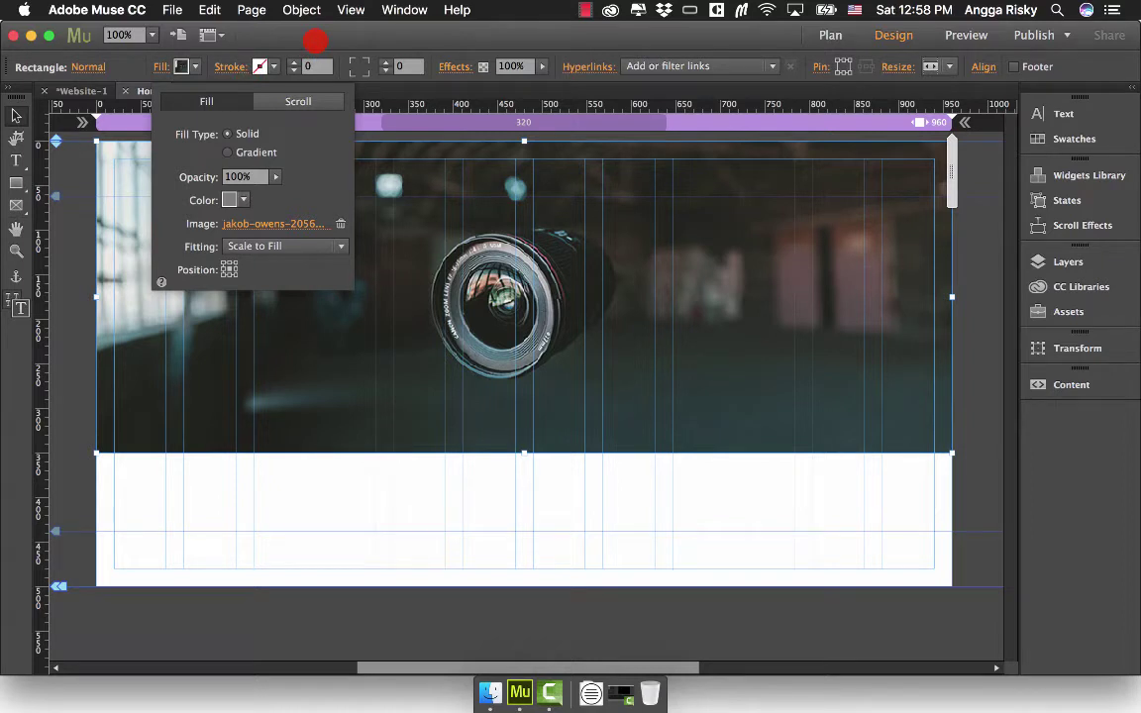
- Add a new page breakpoint and set its width to 680 px
{"action": "left_click", "coordinate": [314, 41]}
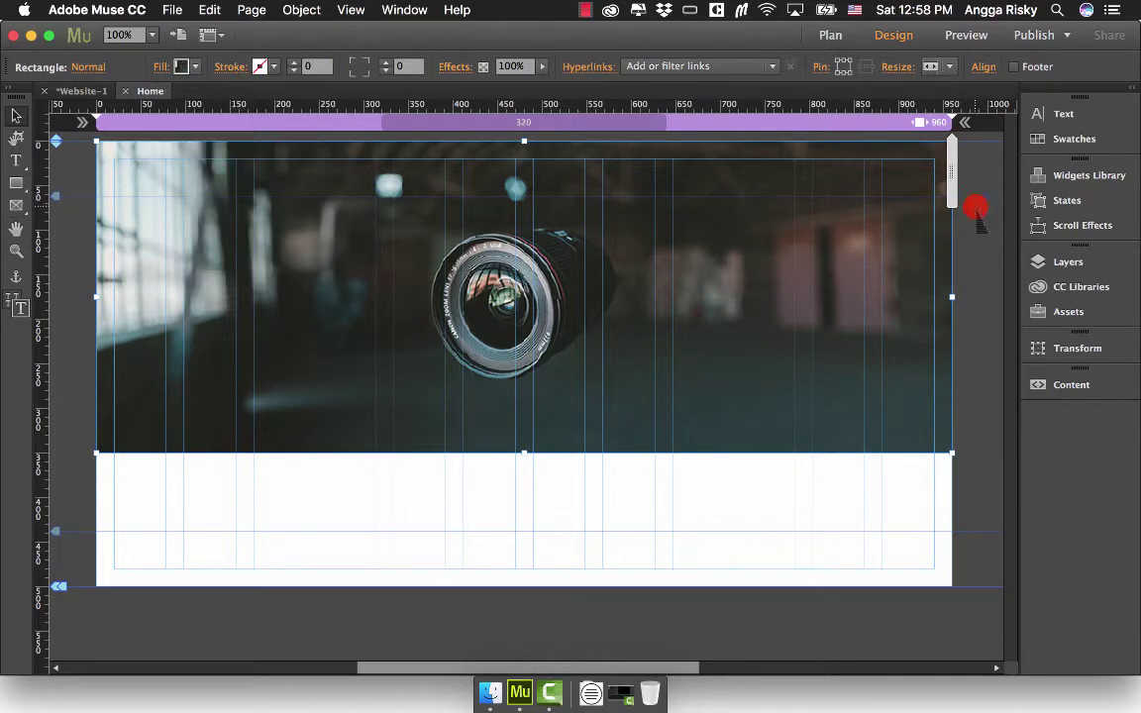
{"action": "mouse_move", "coordinate": [952, 173]}
{"action": "left_mouse_down"}
{"action": "mouse_move", "coordinate": [664, 174]}
{"action": "mouse_move", "coordinate": [825, 169]}
{"action": "left_mouse_up"}
{"action": "left_click", "coordinate": [672, 127]}
{"action": "left_click", "coordinate": [834, 124]}
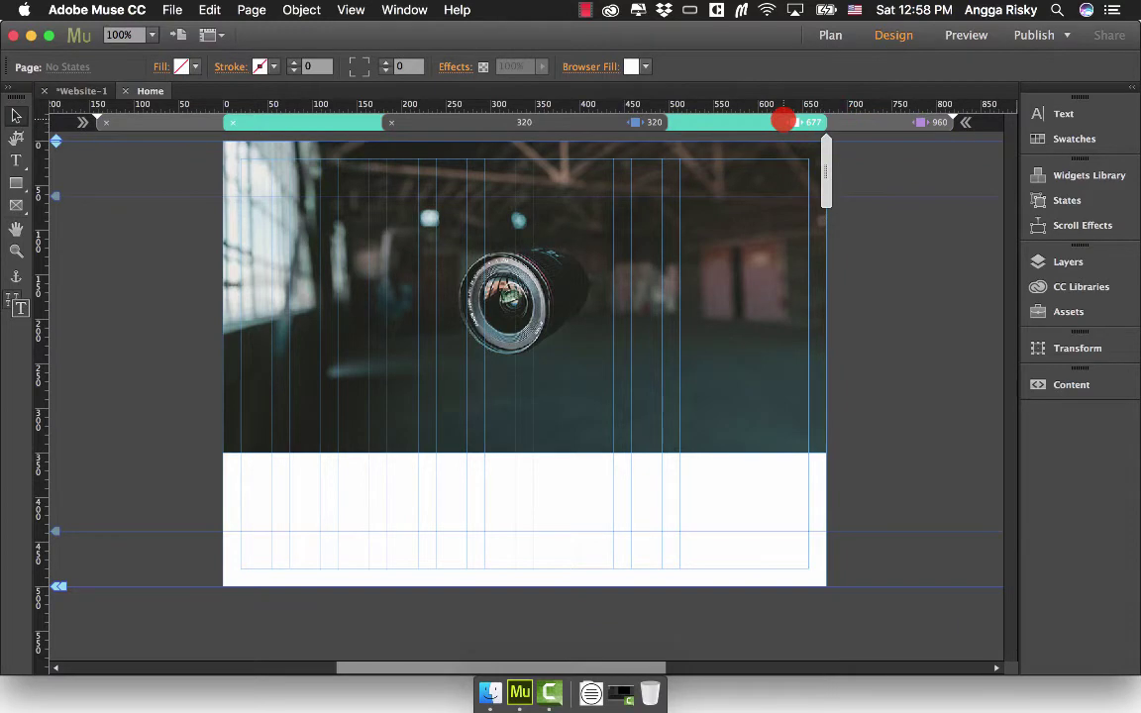
{"action": "right_click", "coordinate": [785, 121]}
{"action": "left_click", "coordinate": [828, 143]}
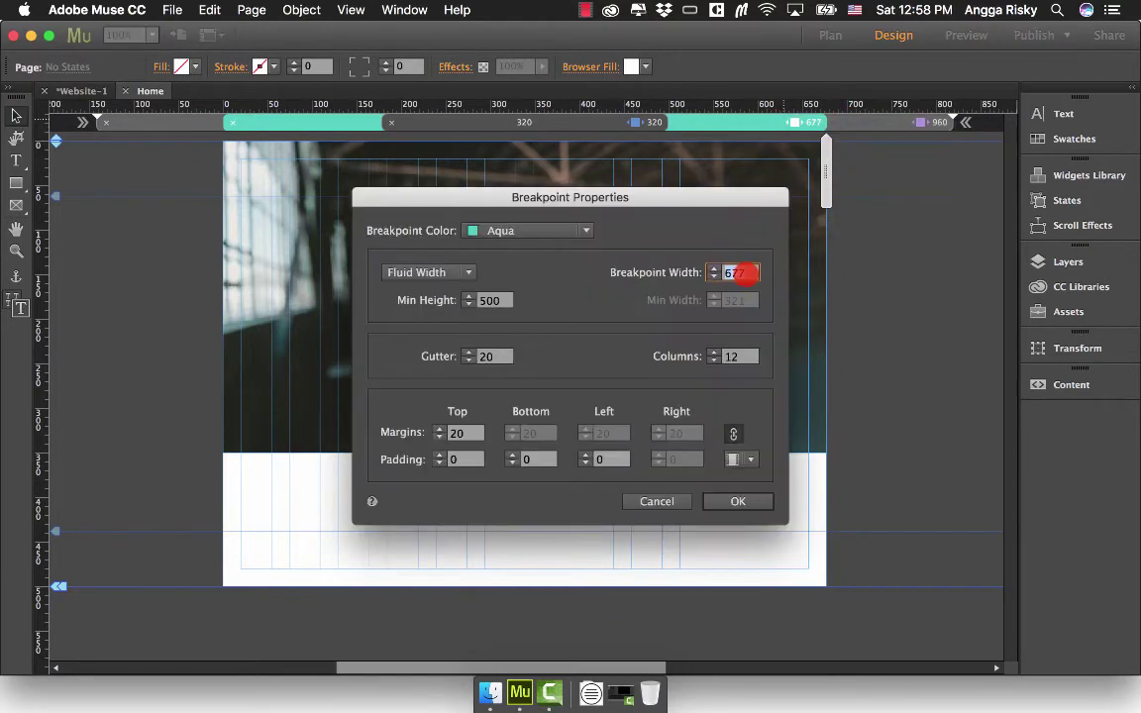
{"action": "type", "text": "680"}
{"action": "key", "text": "Return"}
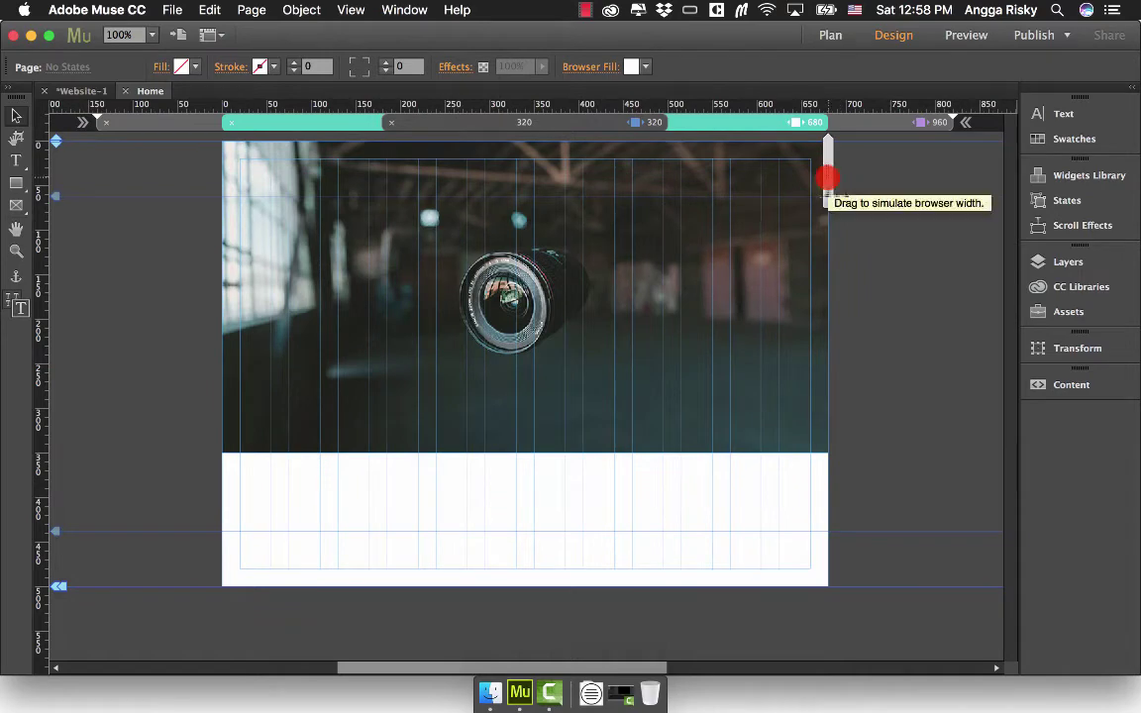
- Return to the 960 layout, check the banner's sizing, then view the 680 layout
{"action": "left_click_drag", "start_coordinate": [827, 178], "coordinate": [943, 170]}
{"action": "left_click", "coordinate": [842, 122]}
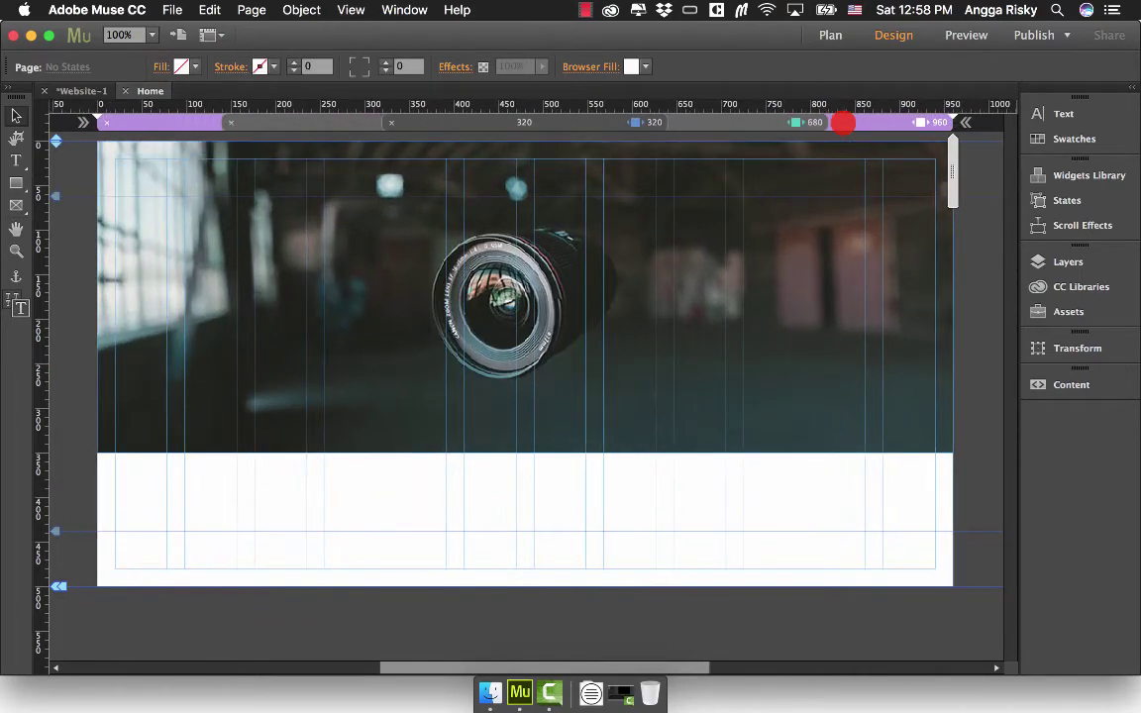
{"action": "left_click", "coordinate": [756, 210]}
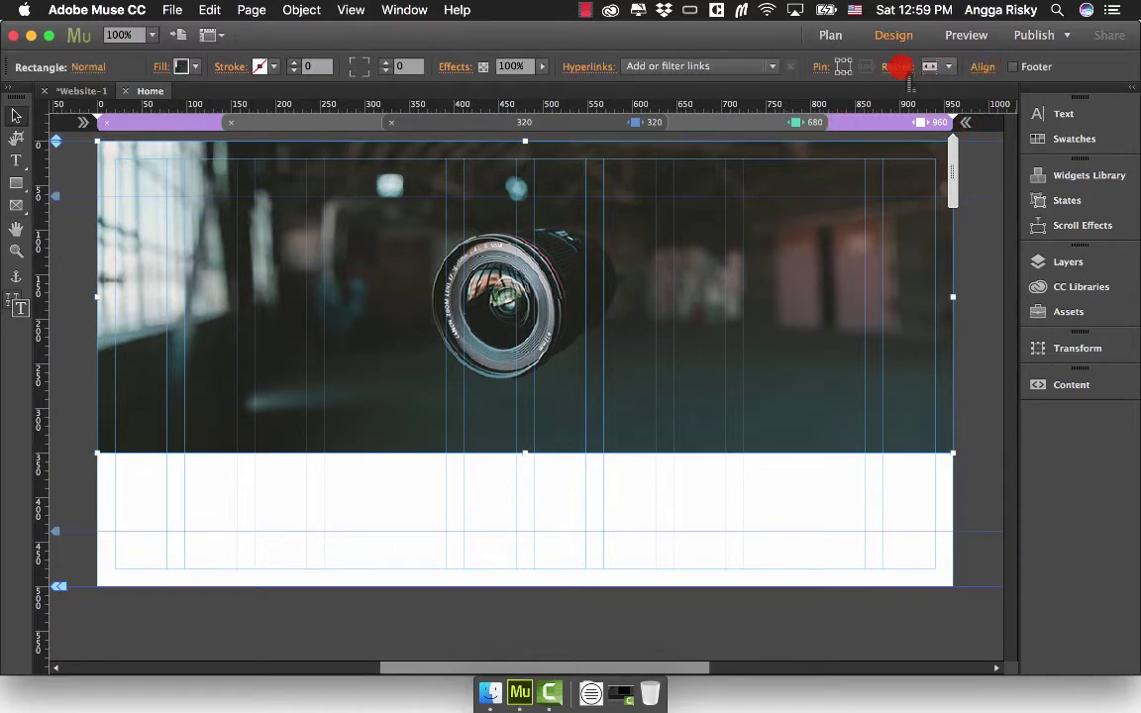
{"action": "left_click", "coordinate": [899, 66]}
{"action": "left_click", "coordinate": [817, 69]}
{"action": "left_click", "coordinate": [741, 125]}
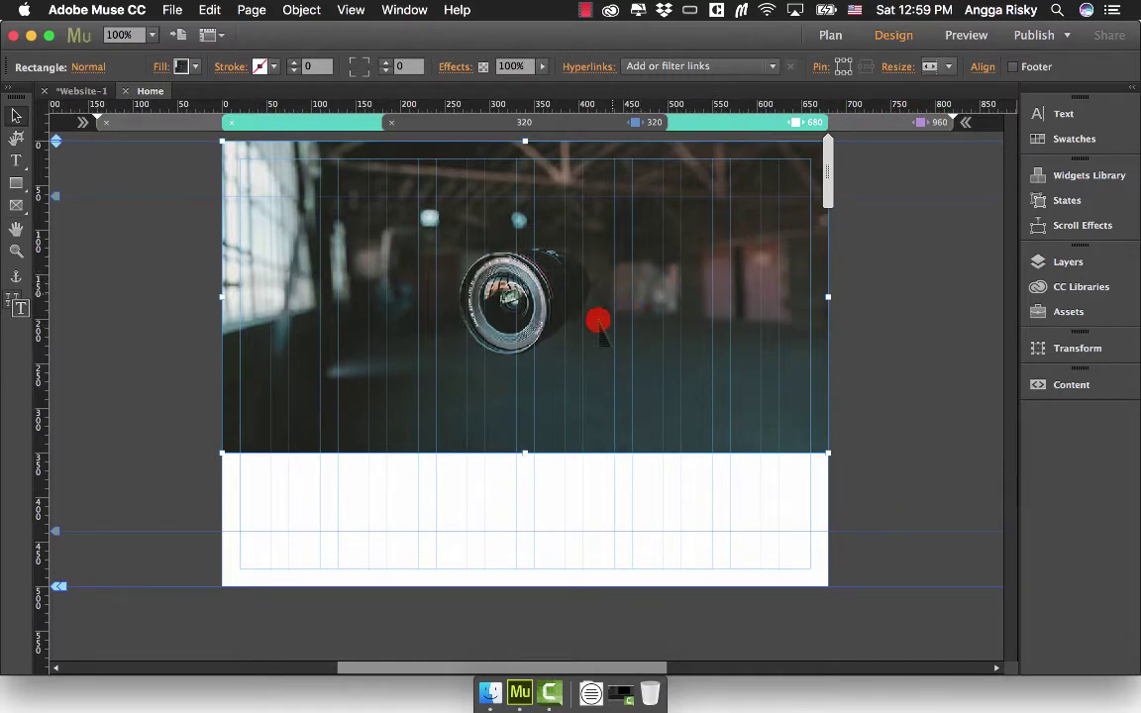
{"action": "left_click", "coordinate": [818, 69]}
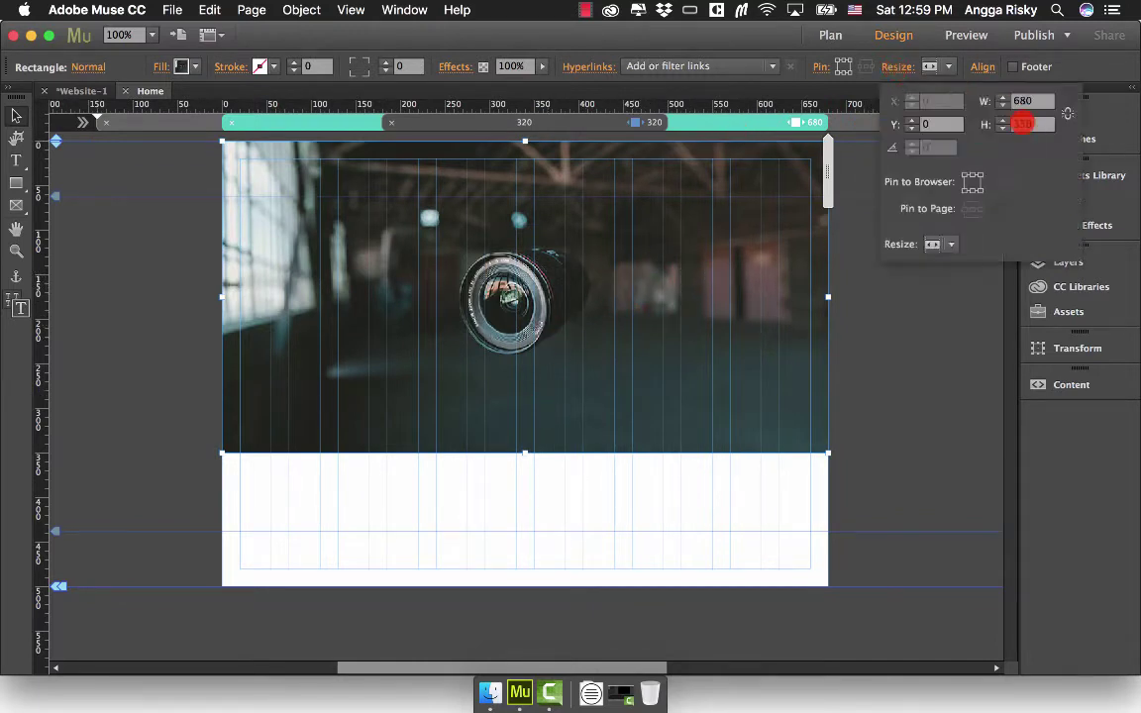
{"action": "left_click", "coordinate": [1027, 125]}
{"action": "type", "text": "2"}
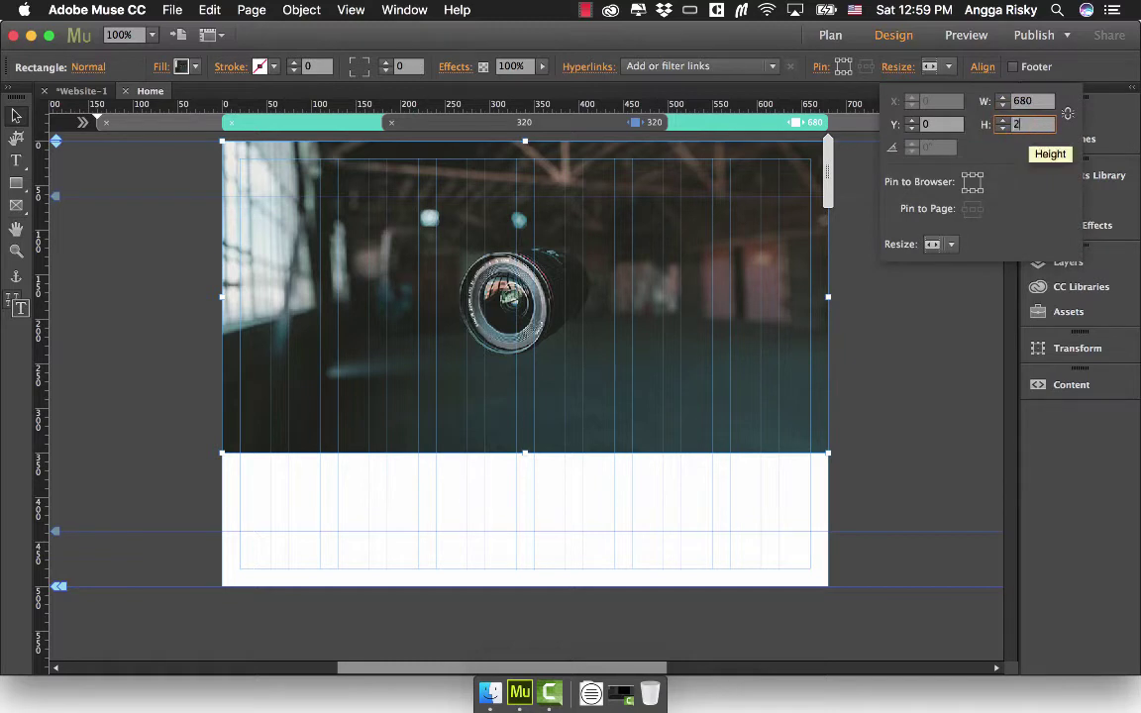
{"action": "type", "text": "80"}
{"action": "key", "text": "Return"}
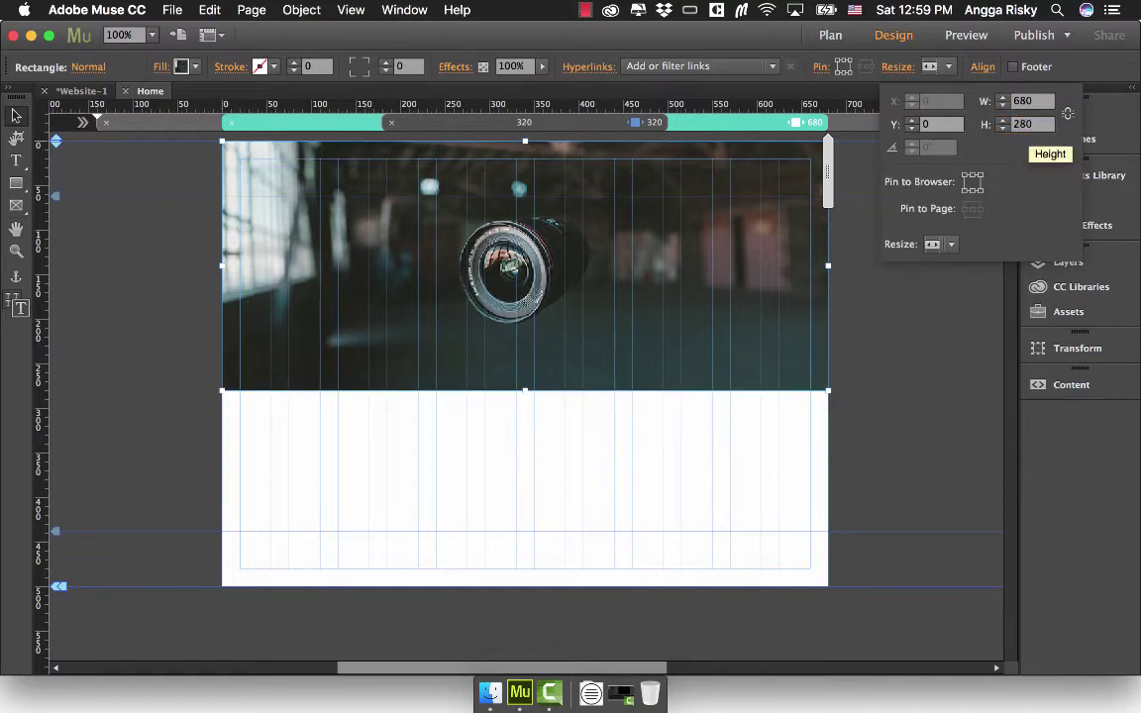
{"action": "left_click", "coordinate": [548, 121]}
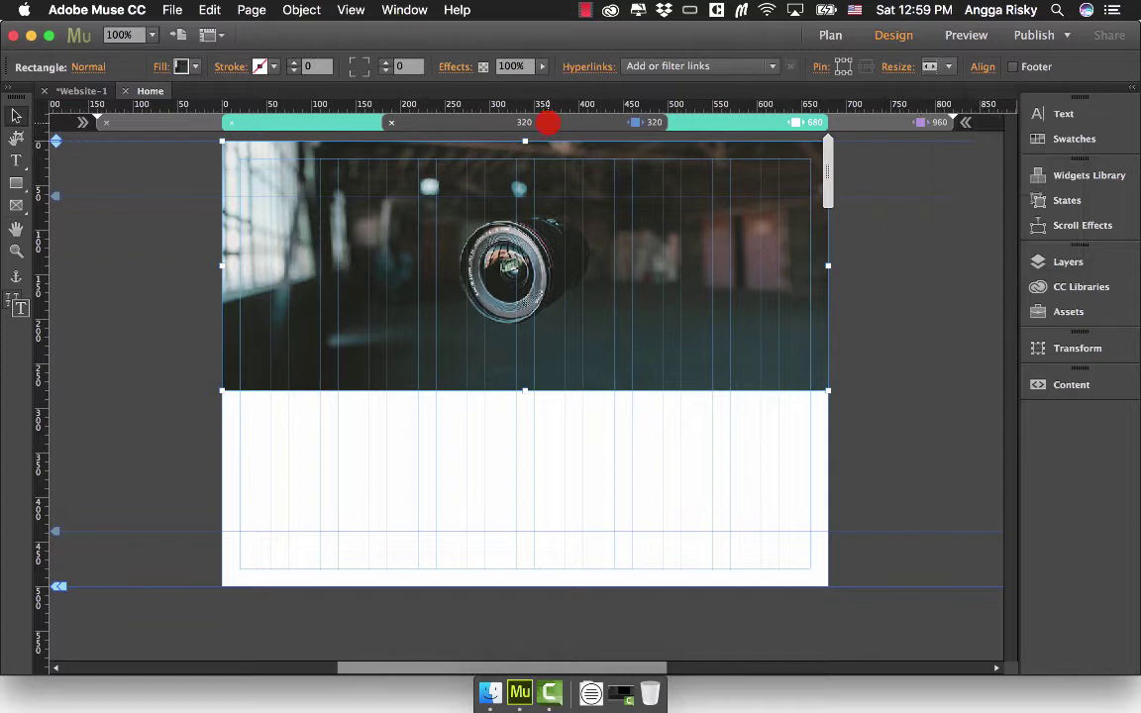
{"action": "left_click", "coordinate": [547, 122]}
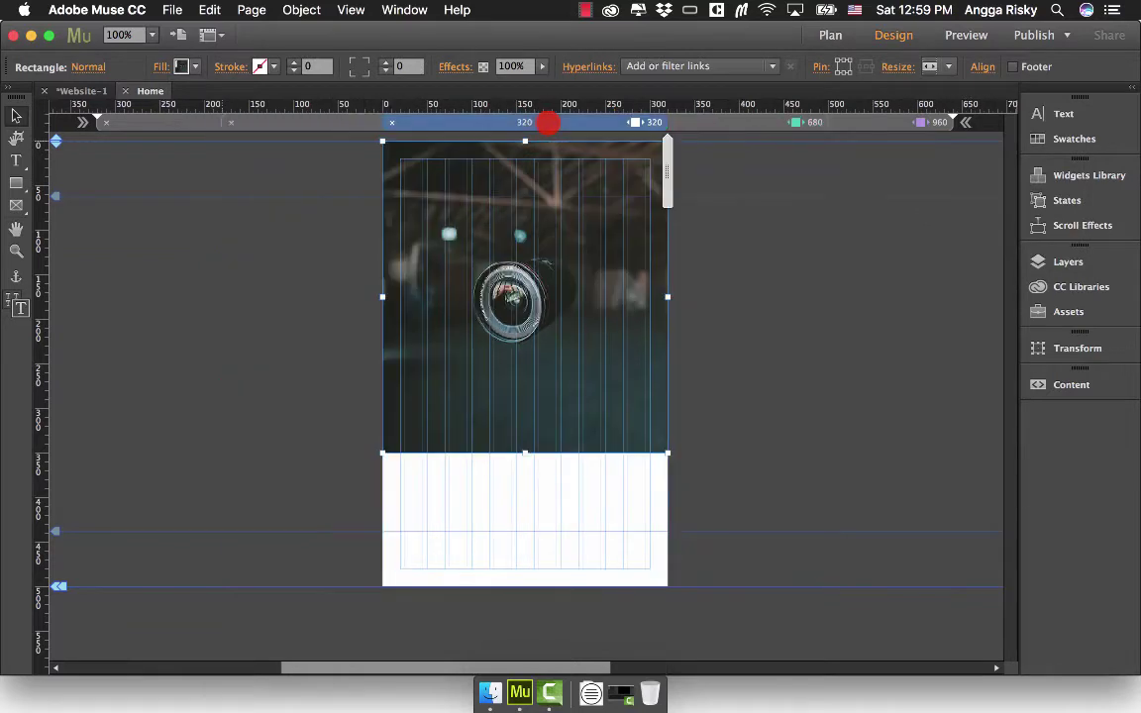
{"action": "left_click", "coordinate": [896, 67]}
{"action": "left_click", "coordinate": [1030, 124]}
{"action": "type", "text": "2"}
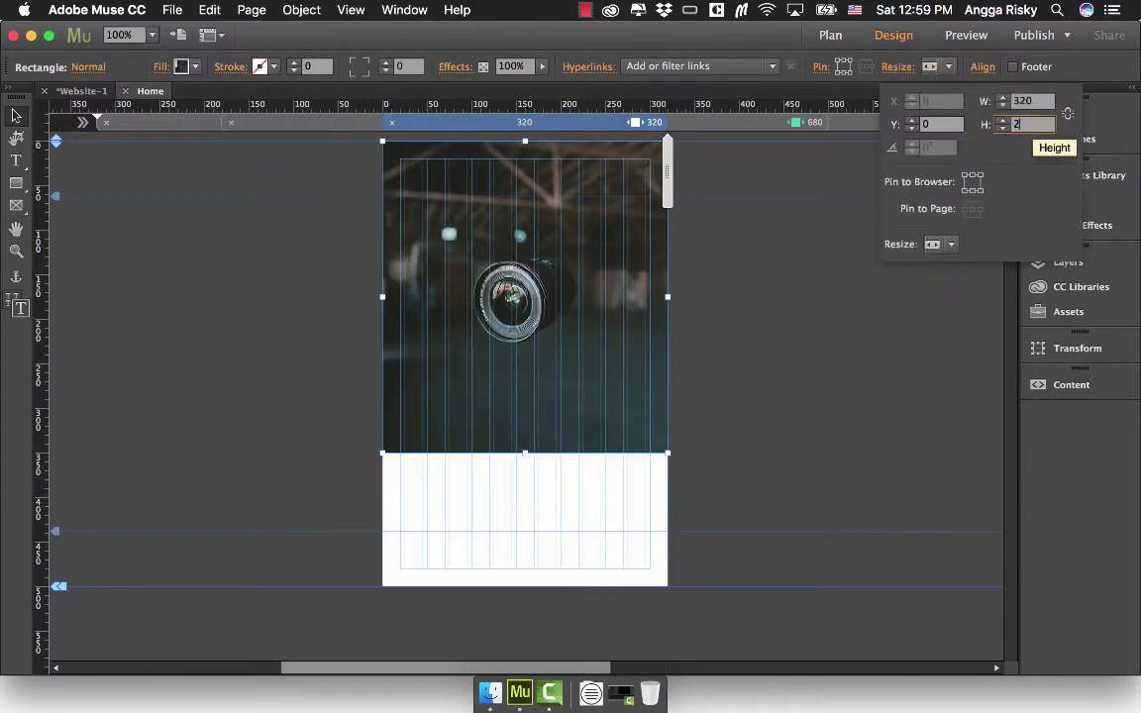
{"action": "type", "text": "00"}
{"action": "key", "text": "Return"}
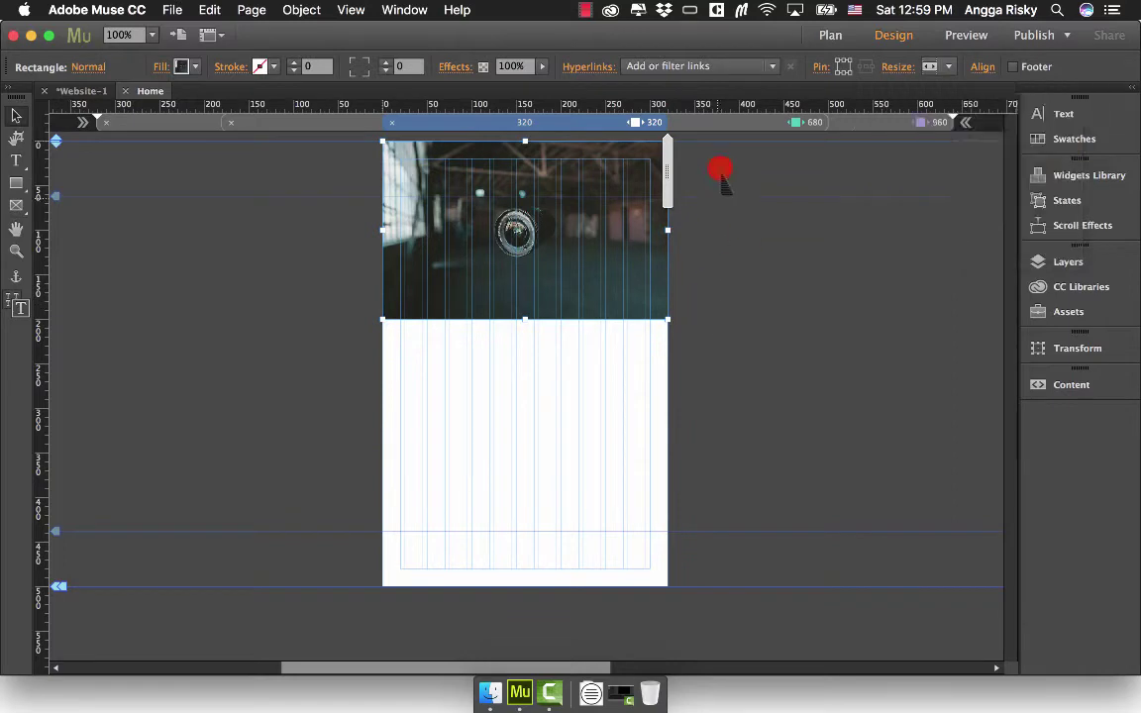
{"action": "left_click", "coordinate": [727, 121]}
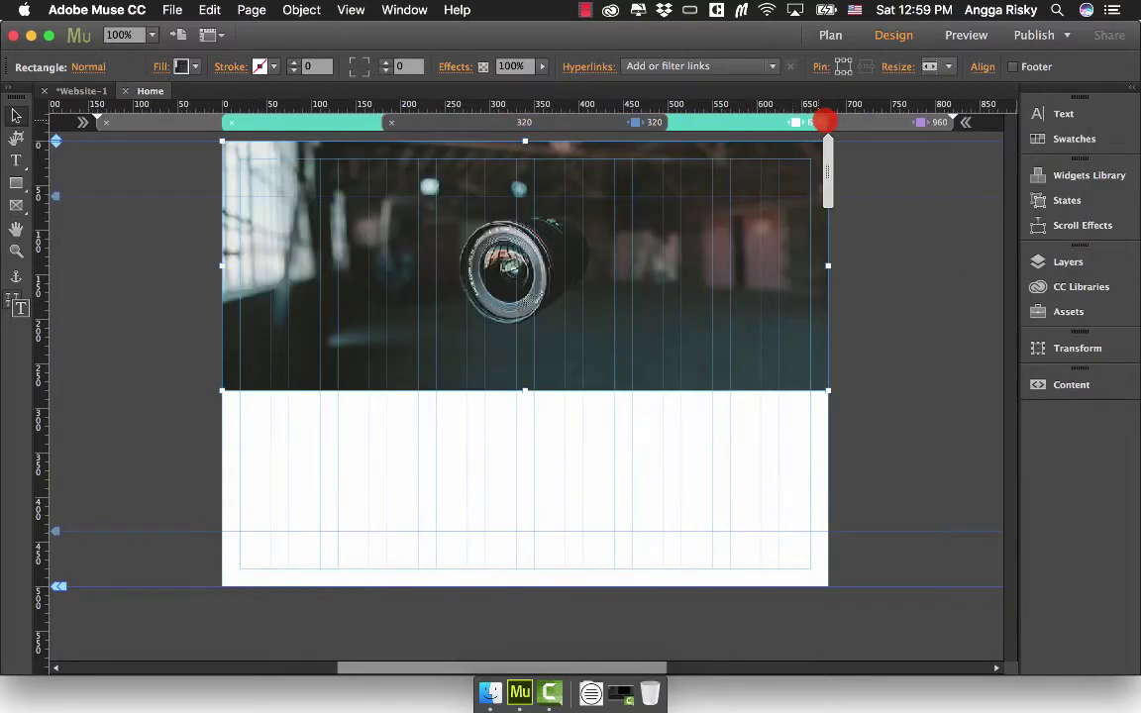
{"action": "left_click", "coordinate": [760, 125]}
{"action": "left_click", "coordinate": [597, 120]}
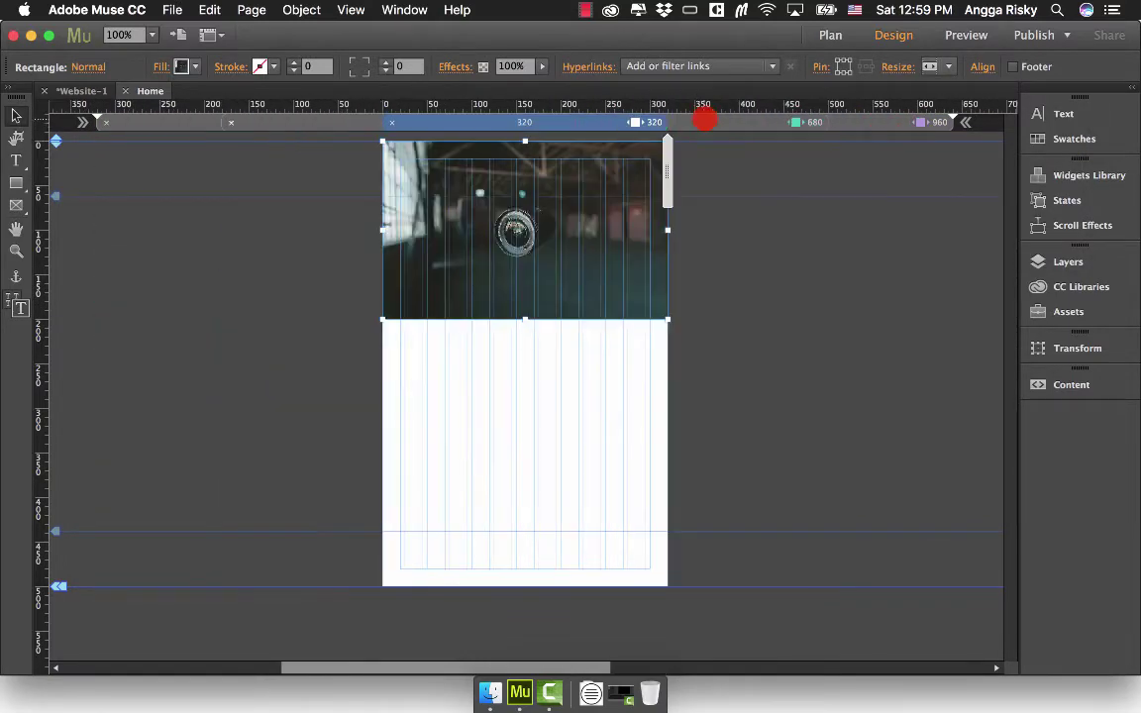
{"action": "left_click", "coordinate": [739, 120]}
{"action": "left_click", "coordinate": [772, 120]}
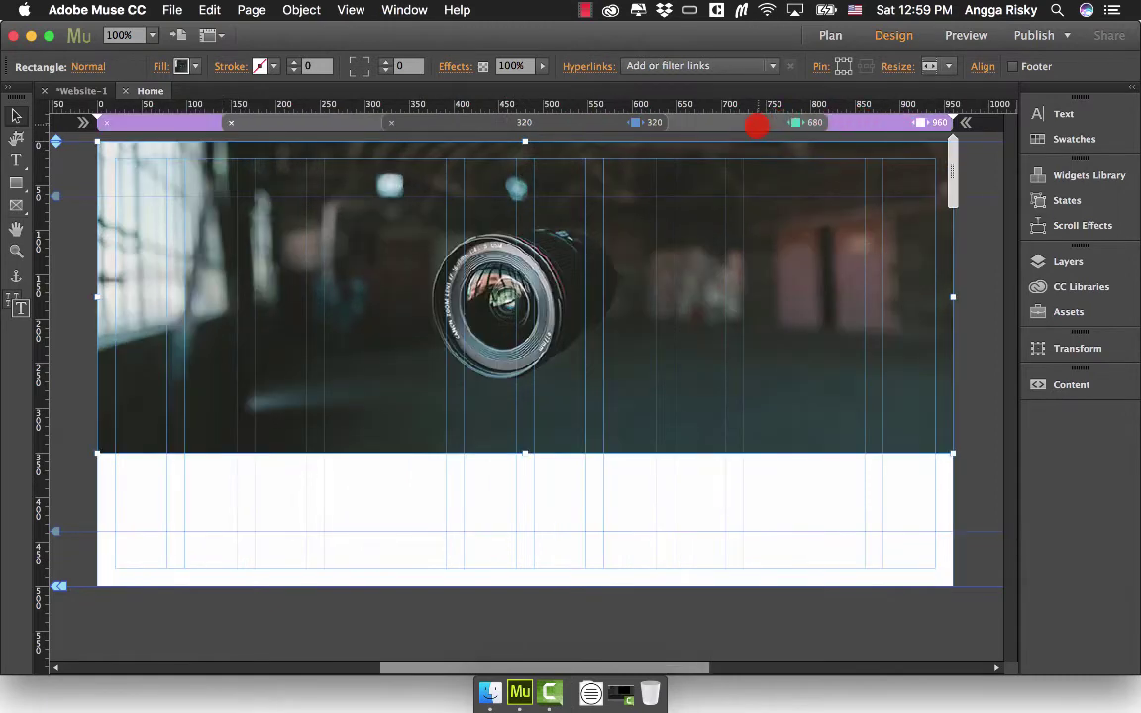
{"action": "left_click", "coordinate": [683, 122]}
{"action": "left_click", "coordinate": [522, 121]}
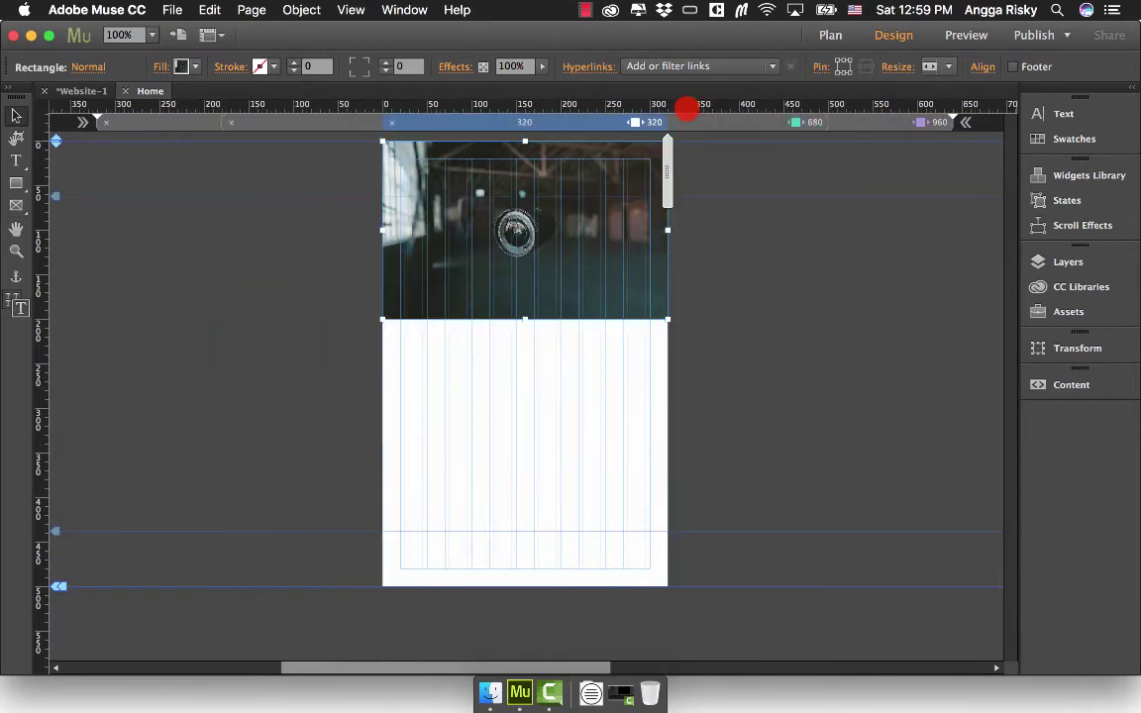
{"action": "left_click", "coordinate": [696, 117]}
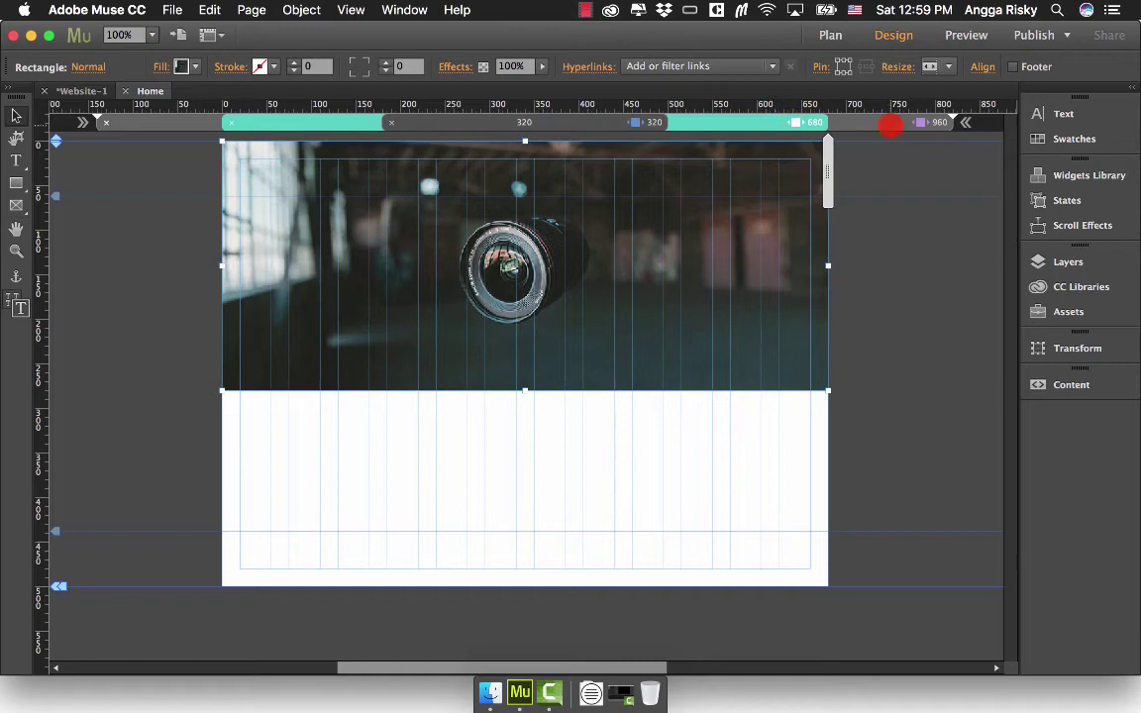
{"action": "left_click", "coordinate": [890, 124]}
- Draw a text frame over the banner and type the heading 'A New Camera'
{"action": "left_click", "coordinate": [969, 230]}
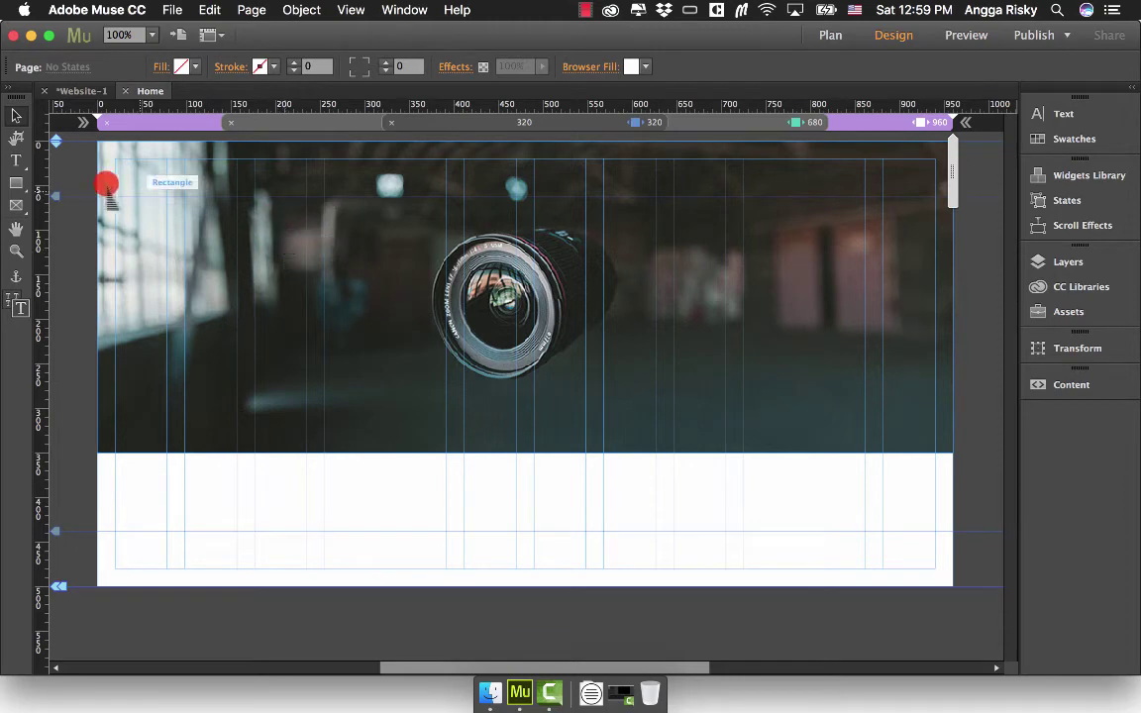
{"action": "left_click", "coordinate": [14, 161]}
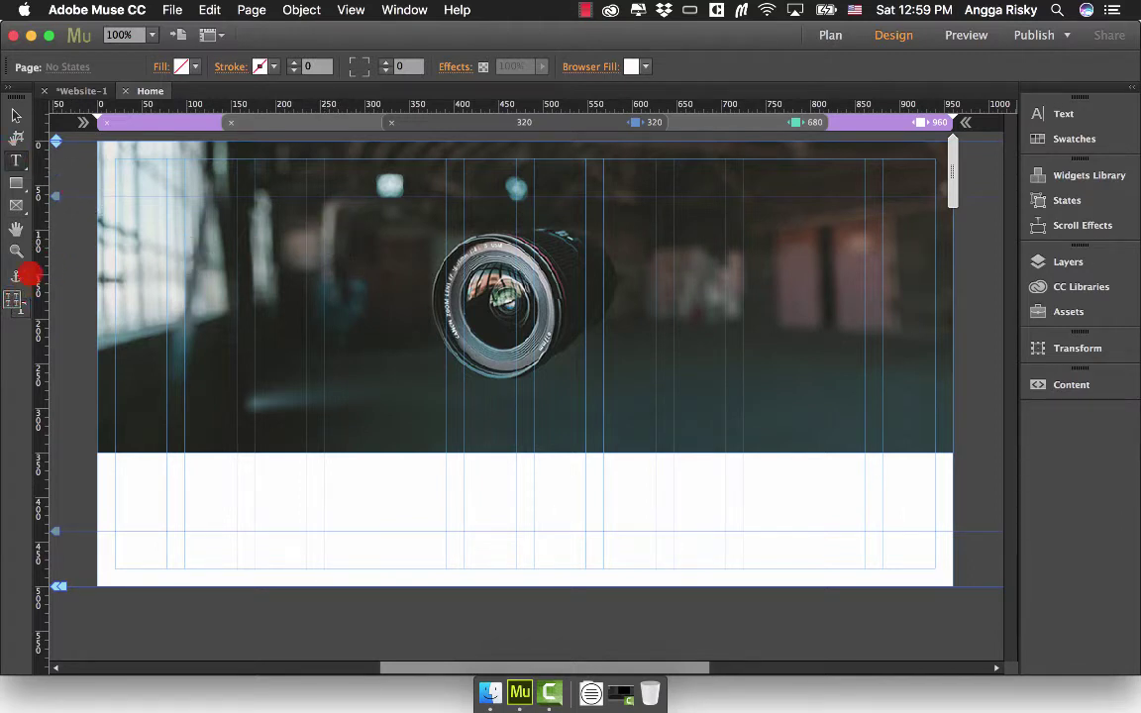
{"action": "mouse_move", "coordinate": [325, 228]}
{"action": "left_mouse_down"}
{"action": "mouse_move", "coordinate": [551, 268]}
{"action": "mouse_move", "coordinate": [726, 340]}
{"action": "left_mouse_up"}
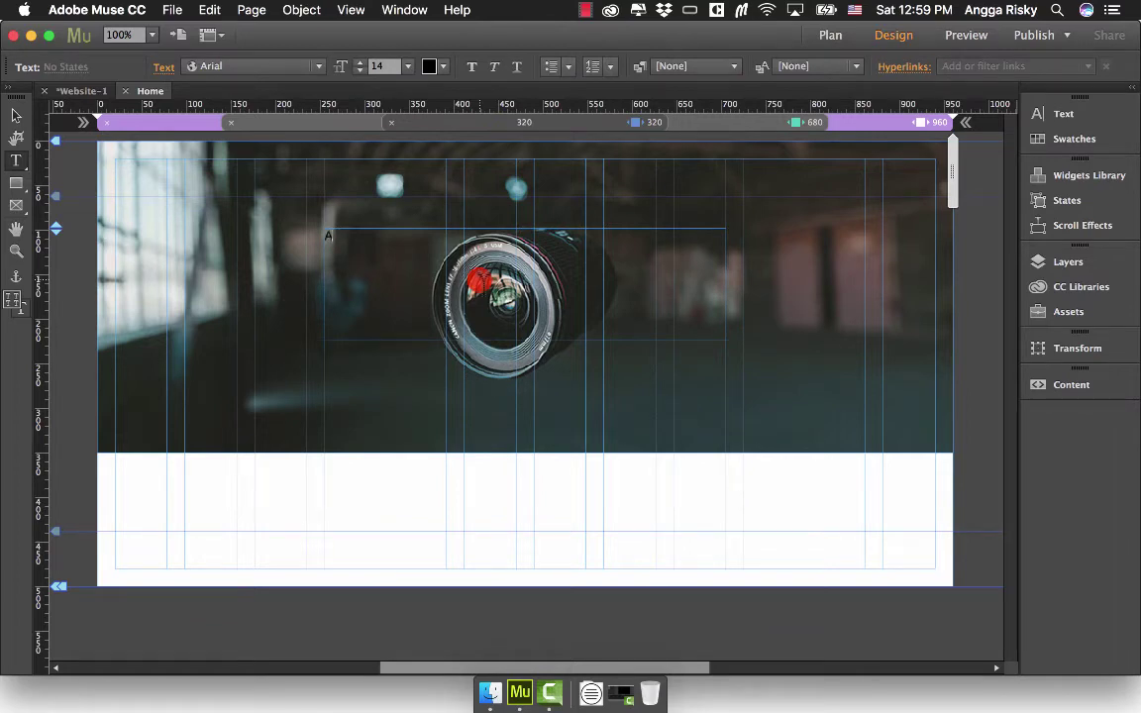
{"action": "type", "text": "A New Camera"}
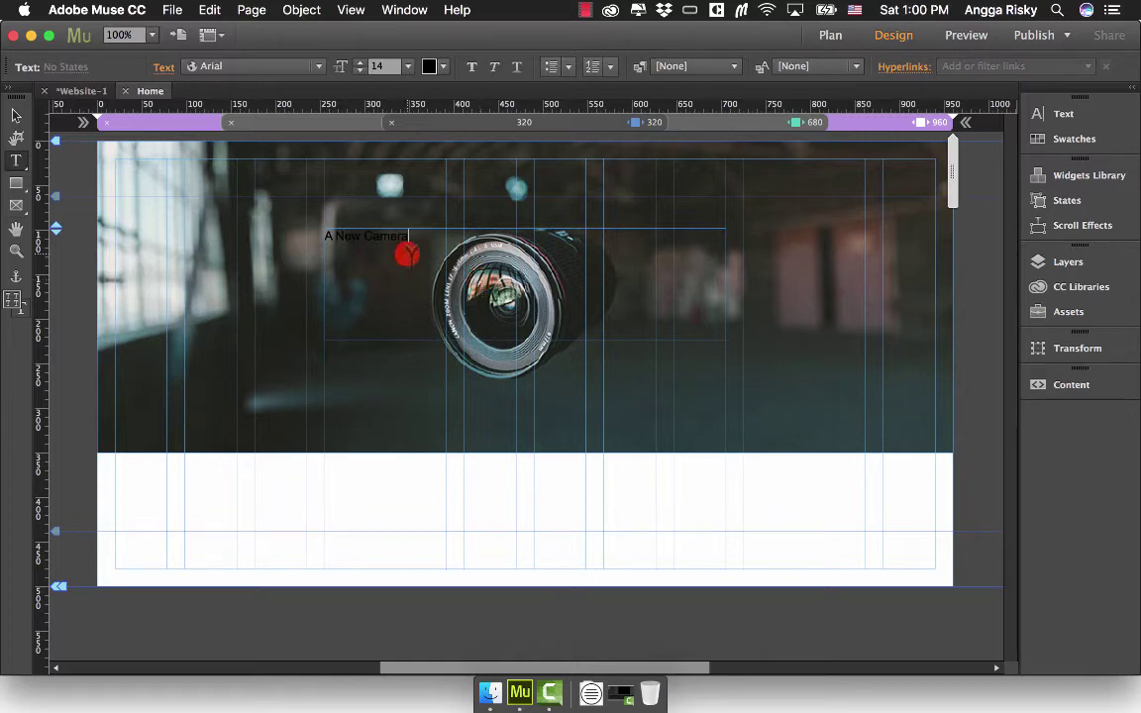
{"action": "key", "text": "super+a"}
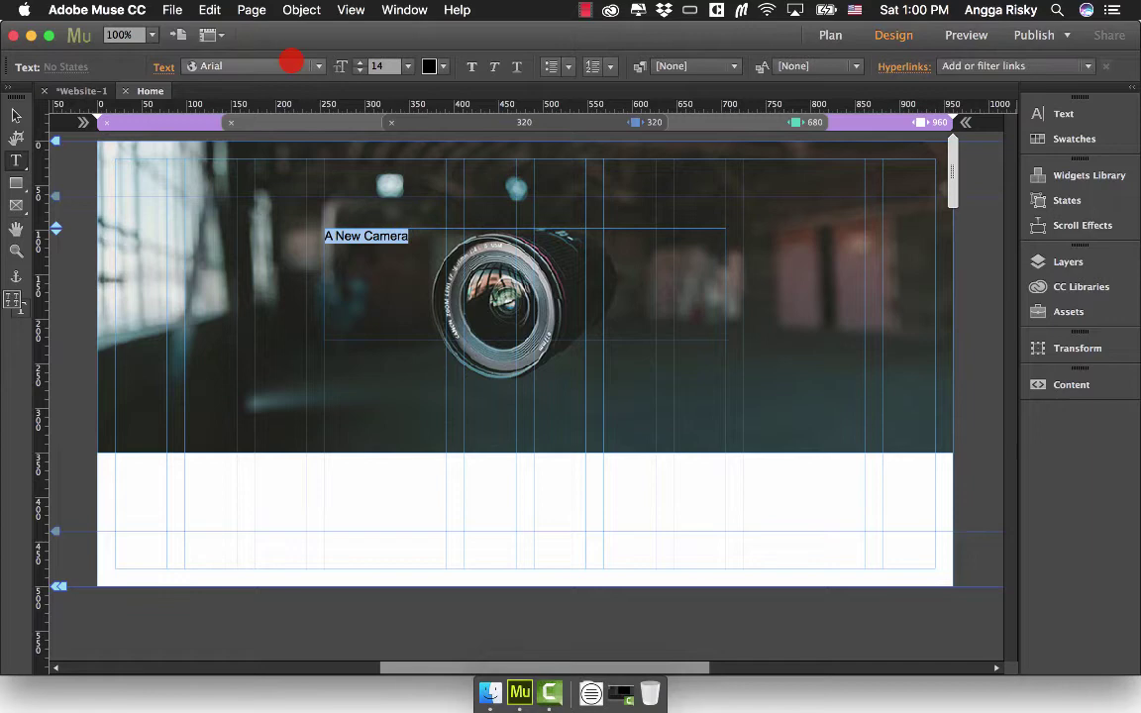
- Format the heading in the Rancho font, white, at 72 pt
{"action": "left_click", "coordinate": [291, 63]}
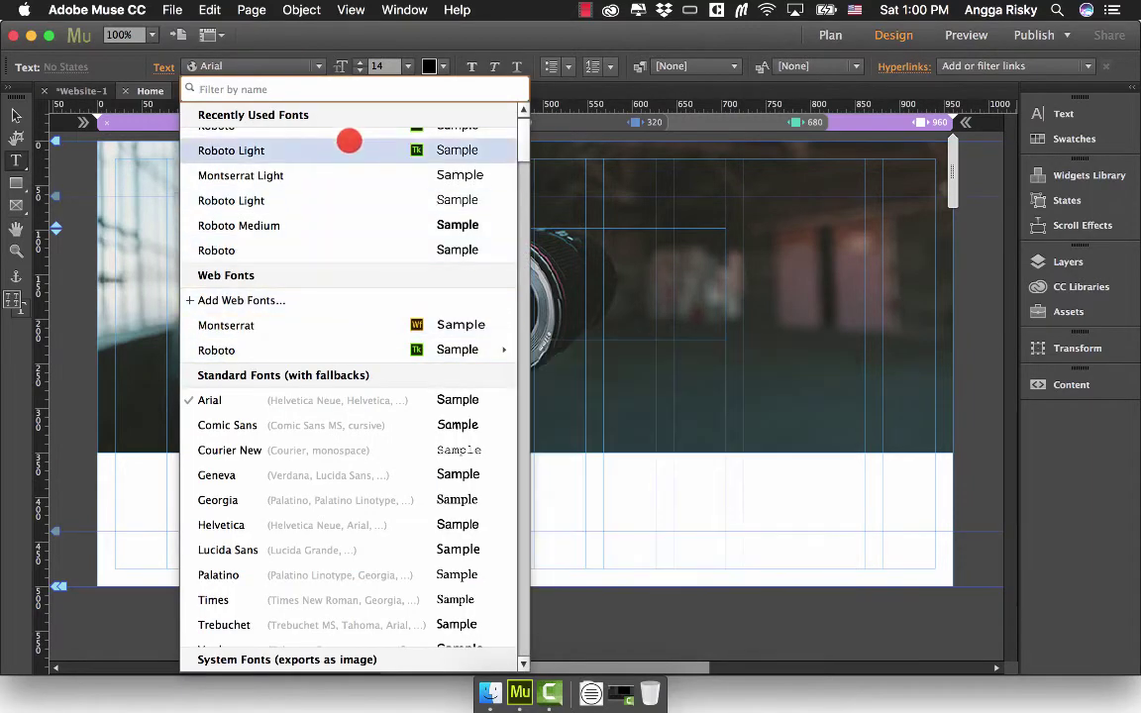
{"action": "type", "text": "ranc"}
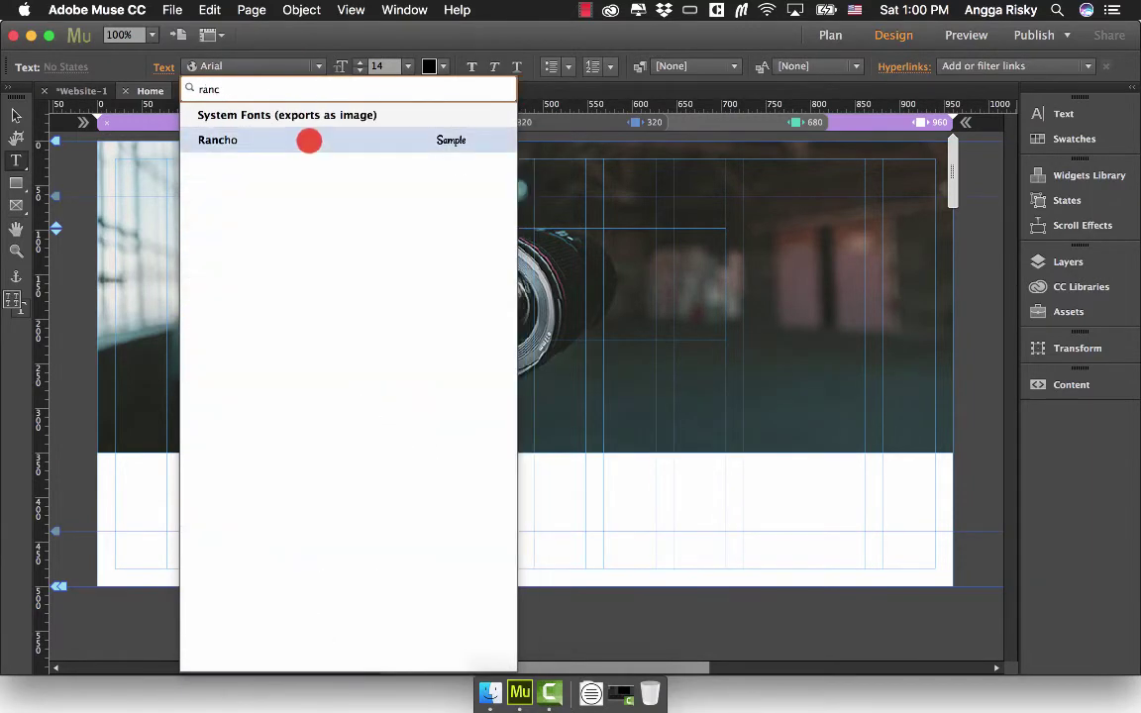
{"action": "left_click", "coordinate": [308, 140]}
{"action": "left_click", "coordinate": [431, 66]}
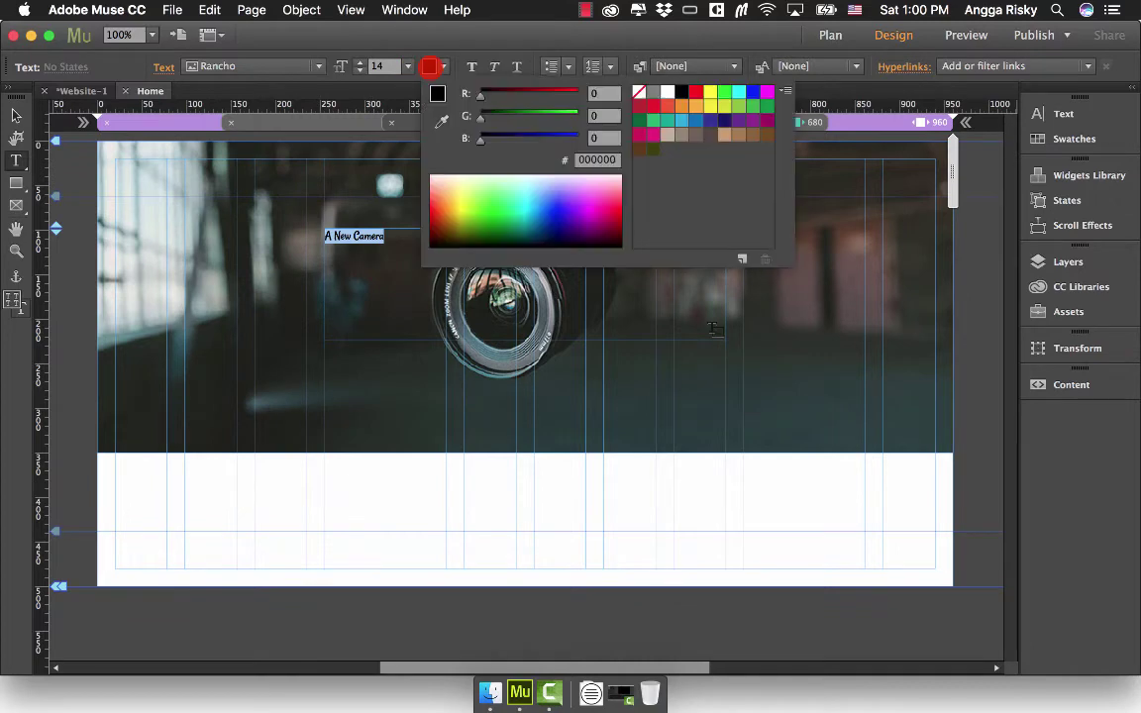
{"action": "left_click", "coordinate": [666, 92]}
{"action": "left_click", "coordinate": [432, 64]}
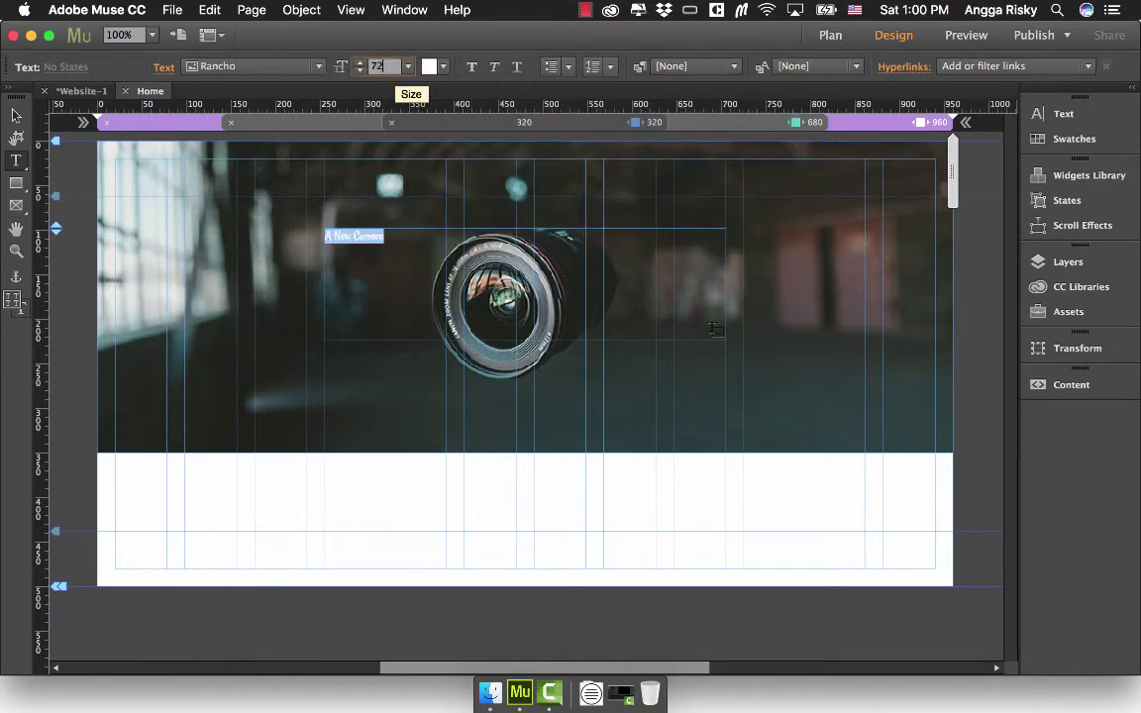
{"action": "key", "text": "Return"}
{"action": "left_click", "coordinate": [16, 117]}
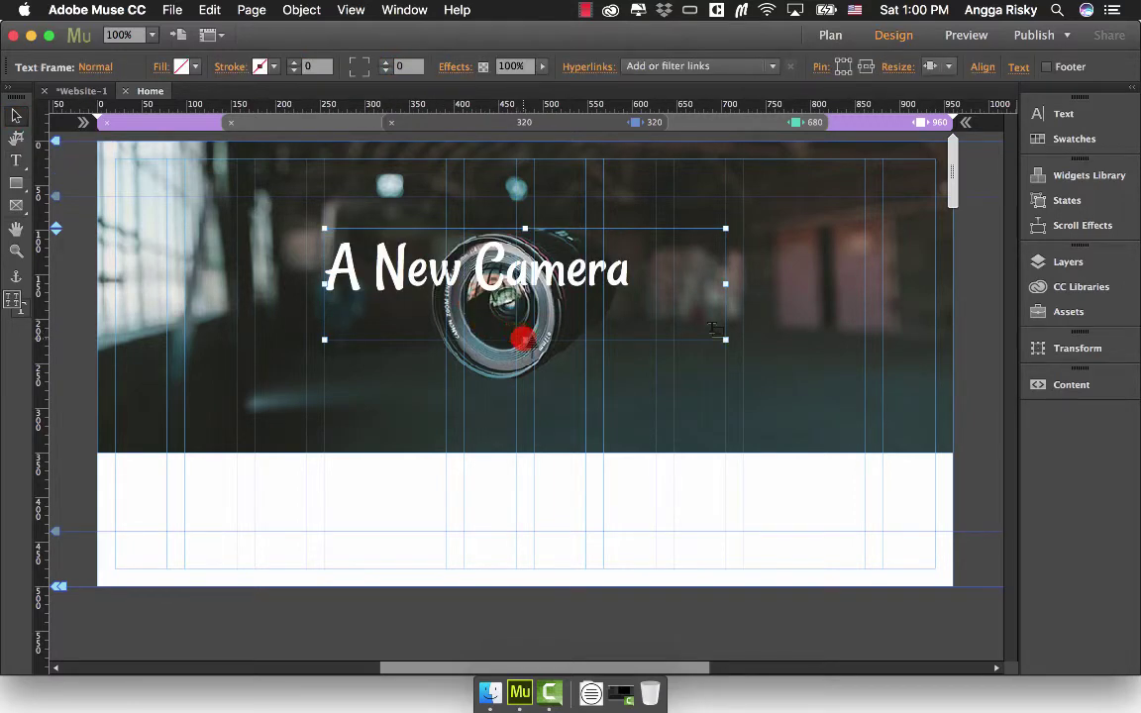
- Fit the heading frame to its text and centre it horizontally and vertically on the banner
{"action": "left_click_drag", "start_coordinate": [713, 330], "coordinate": [713, 302]}
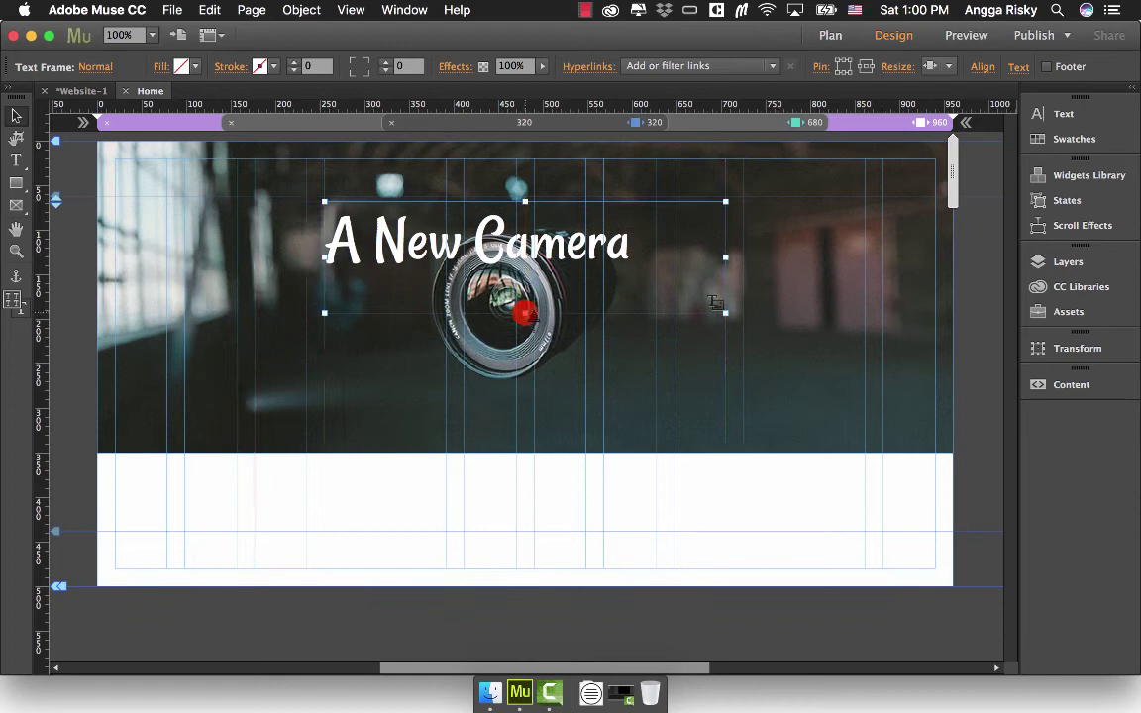
{"action": "left_click_drag", "start_coordinate": [525, 315], "coordinate": [523, 267]}
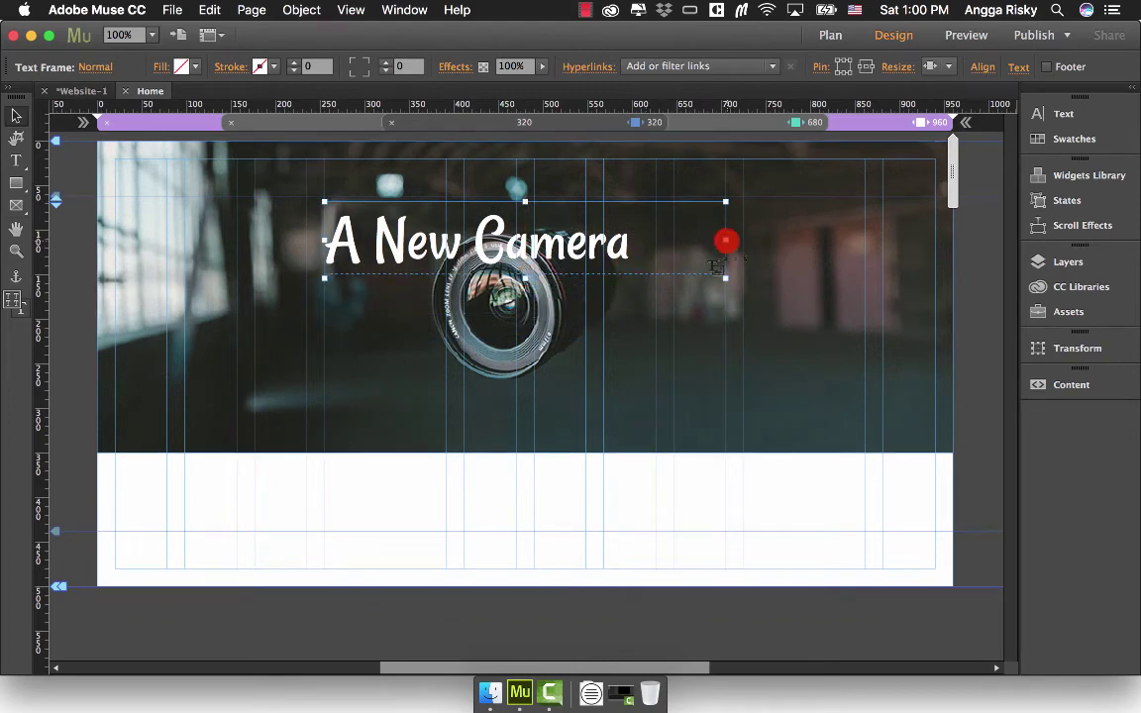
{"action": "left_click_drag", "start_coordinate": [726, 241], "coordinate": [640, 249]}
{"action": "left_click", "coordinate": [629, 307]}
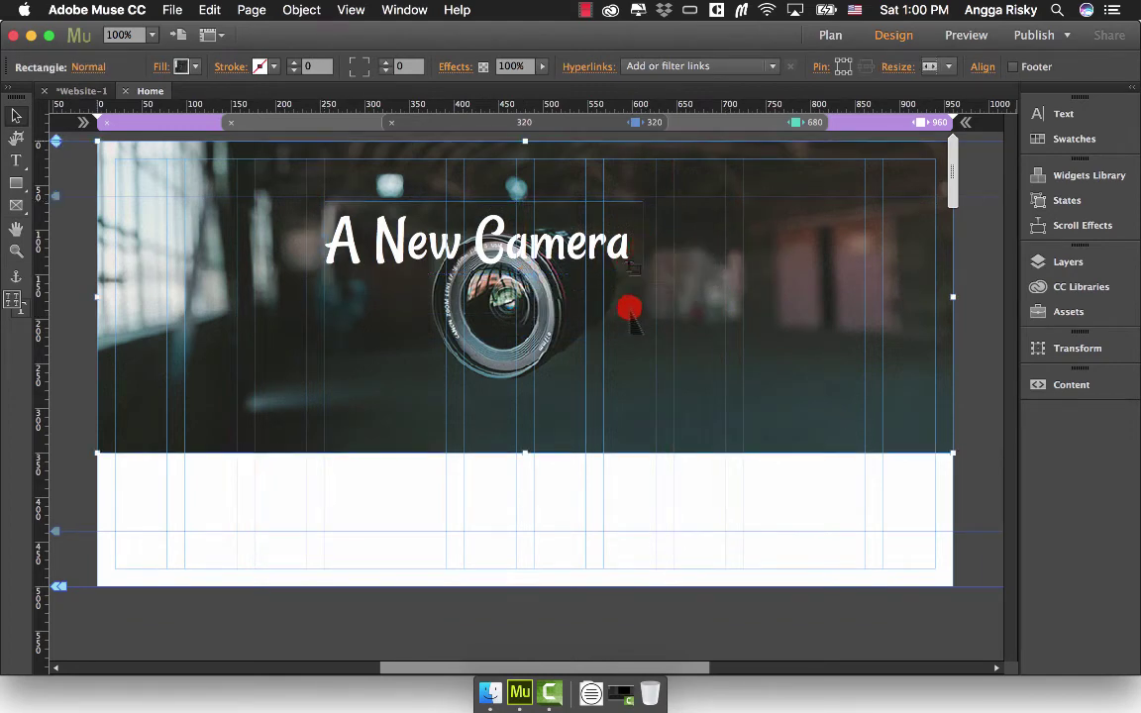
{"action": "left_click", "coordinate": [604, 248]}
{"action": "left_click", "coordinate": [756, 205], "text": "shift"}
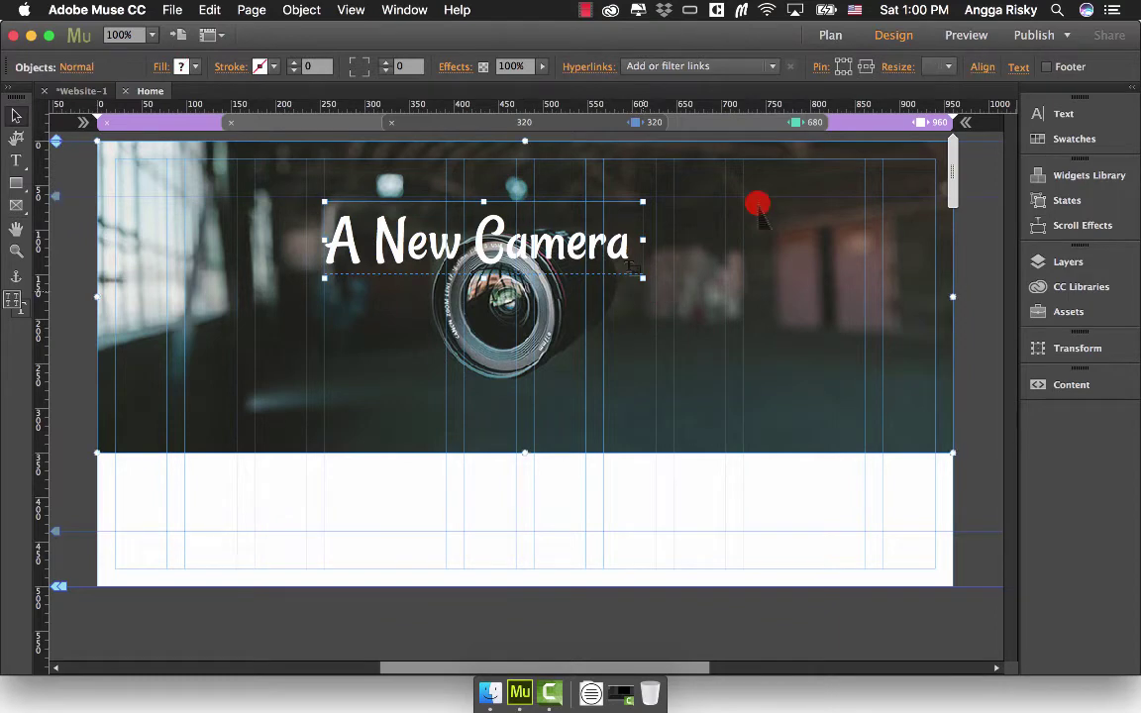
{"action": "left_click", "coordinate": [982, 67]}
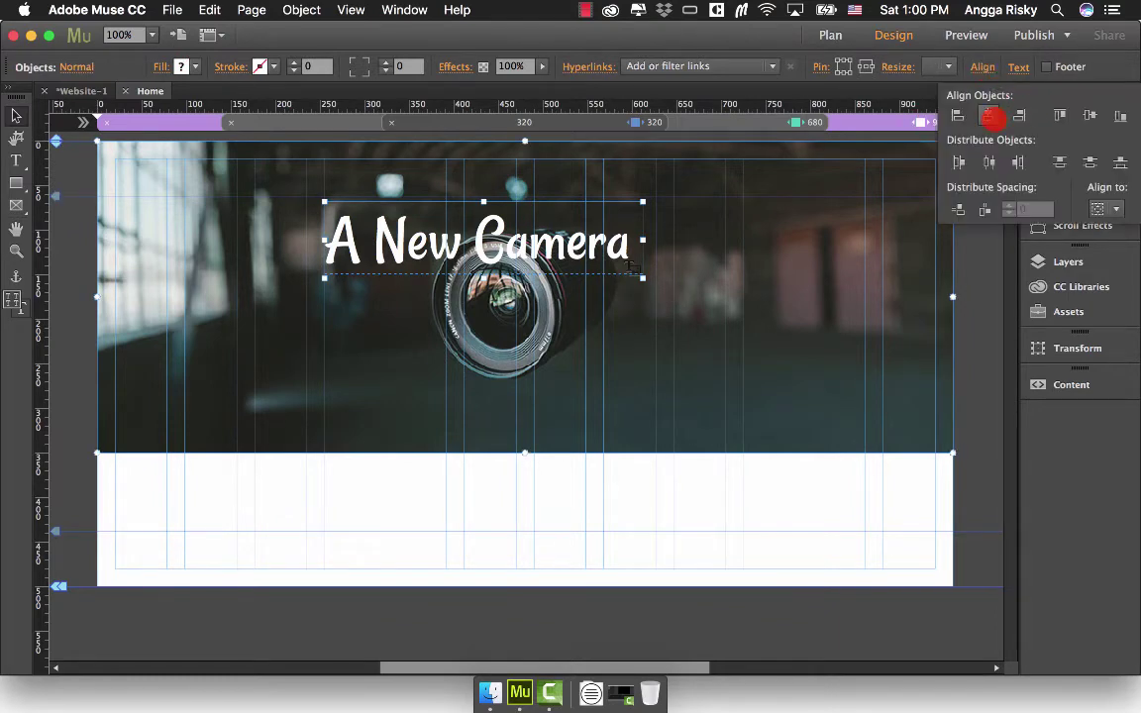
{"action": "left_click", "coordinate": [989, 116]}
{"action": "left_click", "coordinate": [1090, 116]}
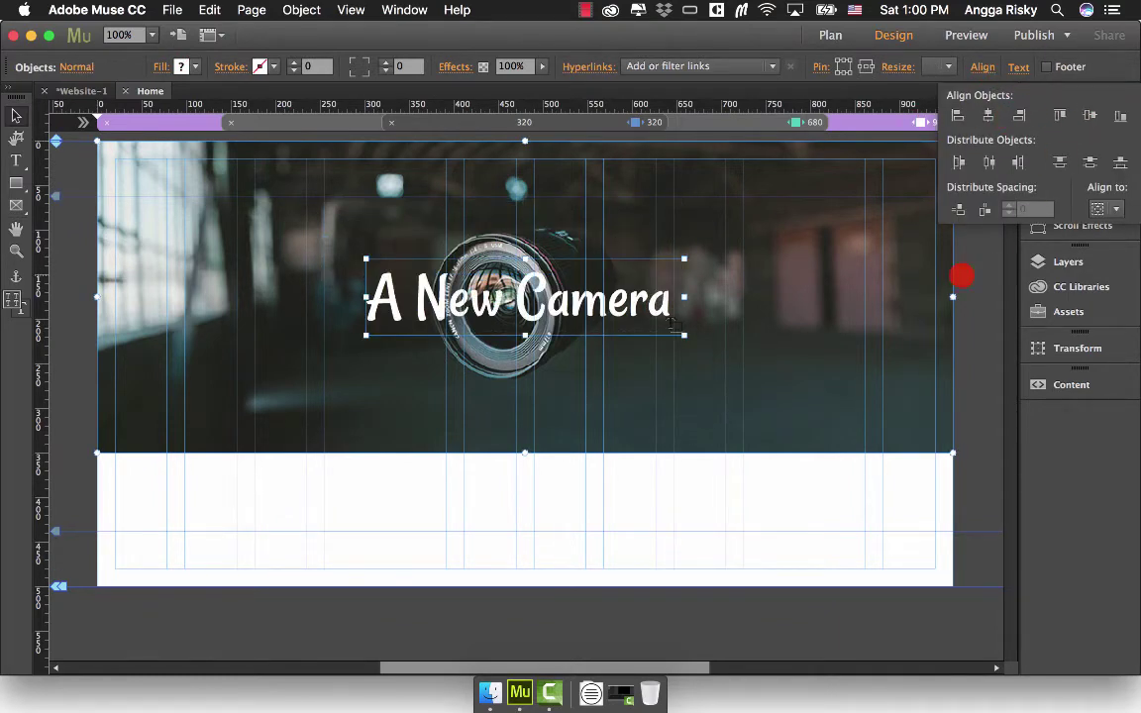
- Add a black drop shadow to the heading (50% opacity, blur 8, angle 45, distance 8)
{"action": "left_click", "coordinate": [980, 399]}
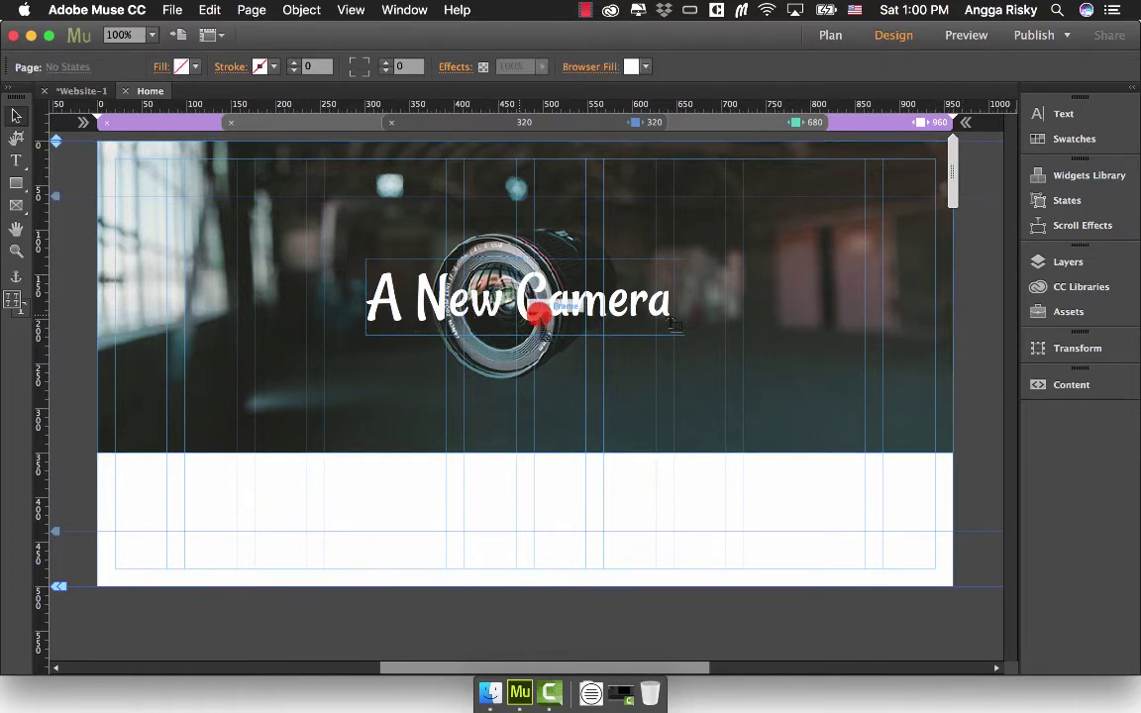
{"action": "left_click", "coordinate": [552, 297]}
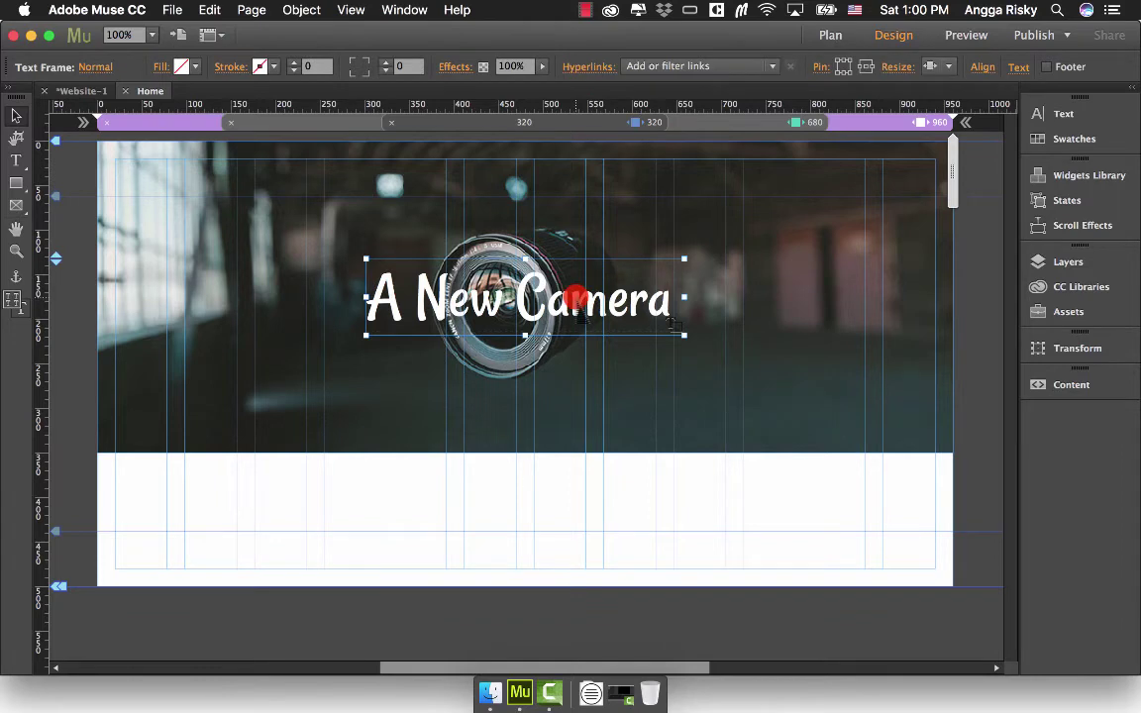
{"action": "left_click", "coordinate": [452, 67]}
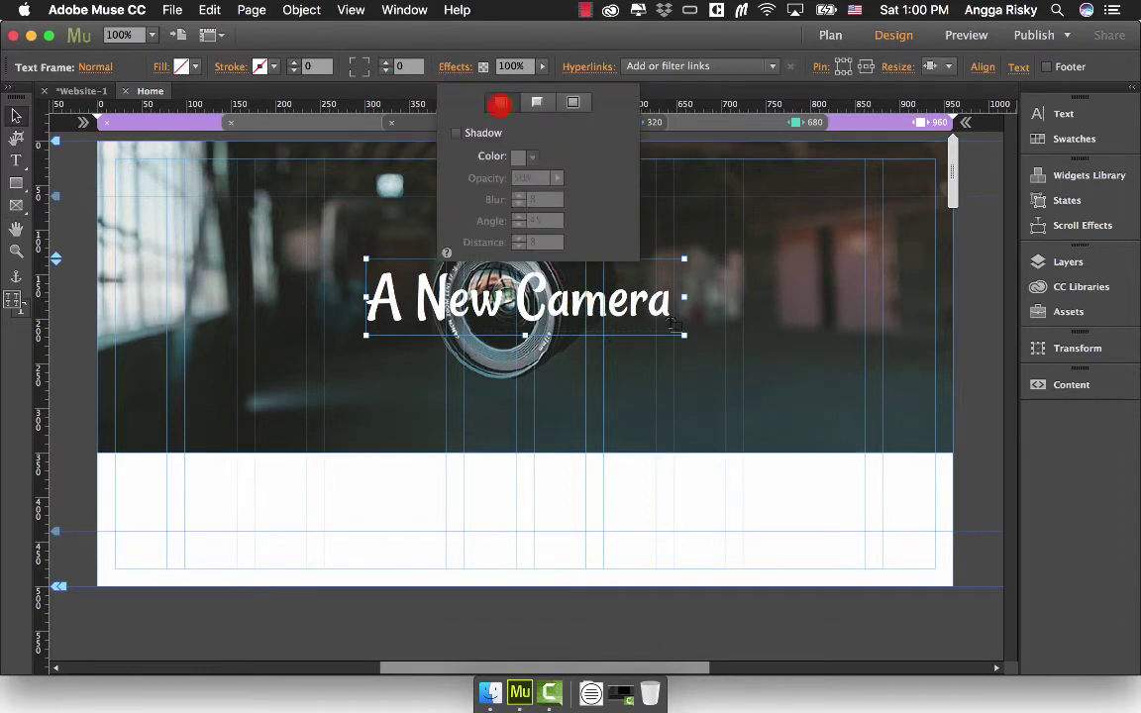
{"action": "left_click", "coordinate": [484, 132]}
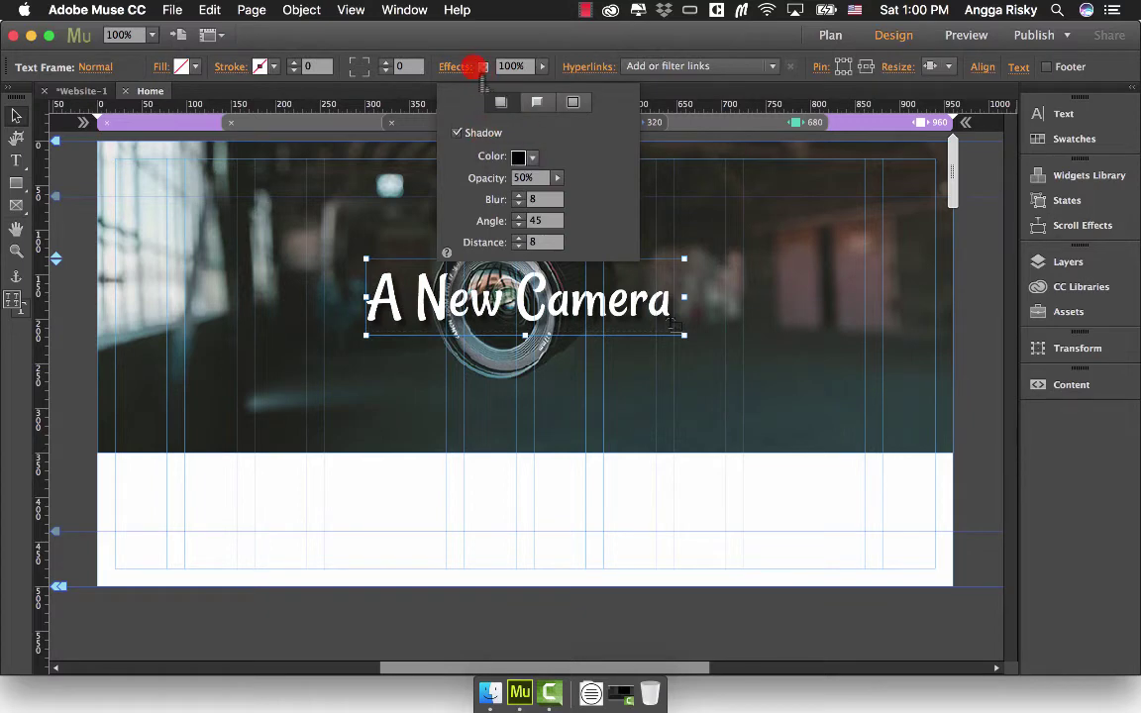
{"action": "left_click", "coordinate": [481, 68]}
{"action": "left_click", "coordinate": [970, 295]}
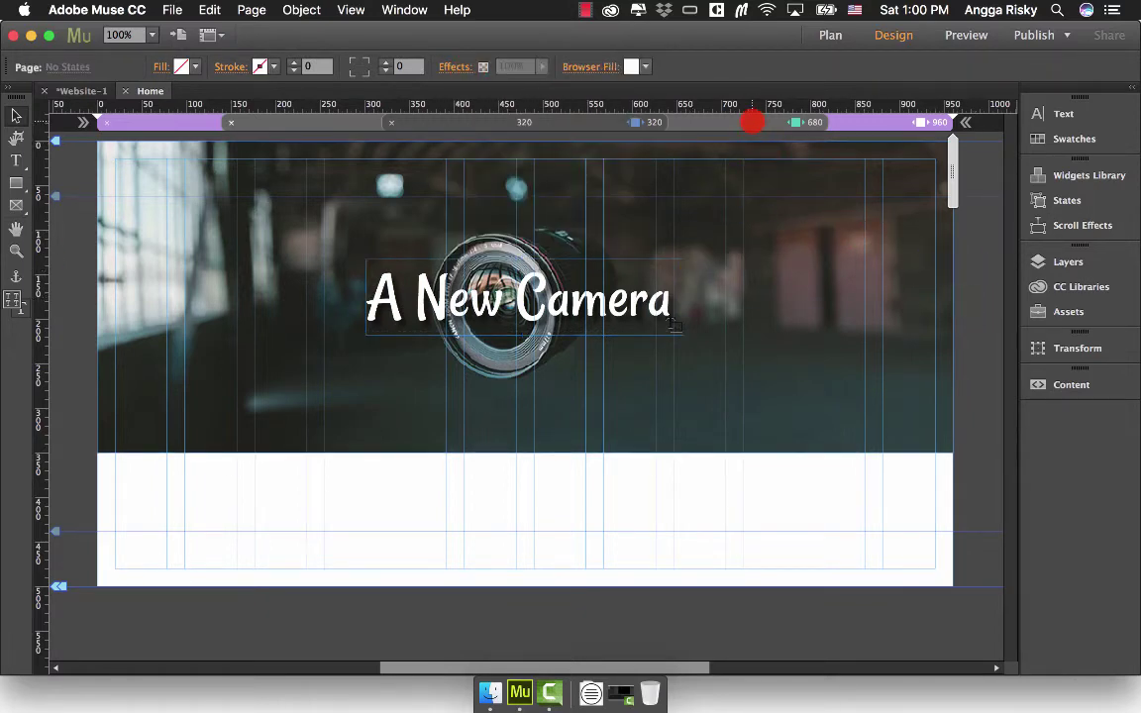
{"action": "left_click", "coordinate": [752, 121]}
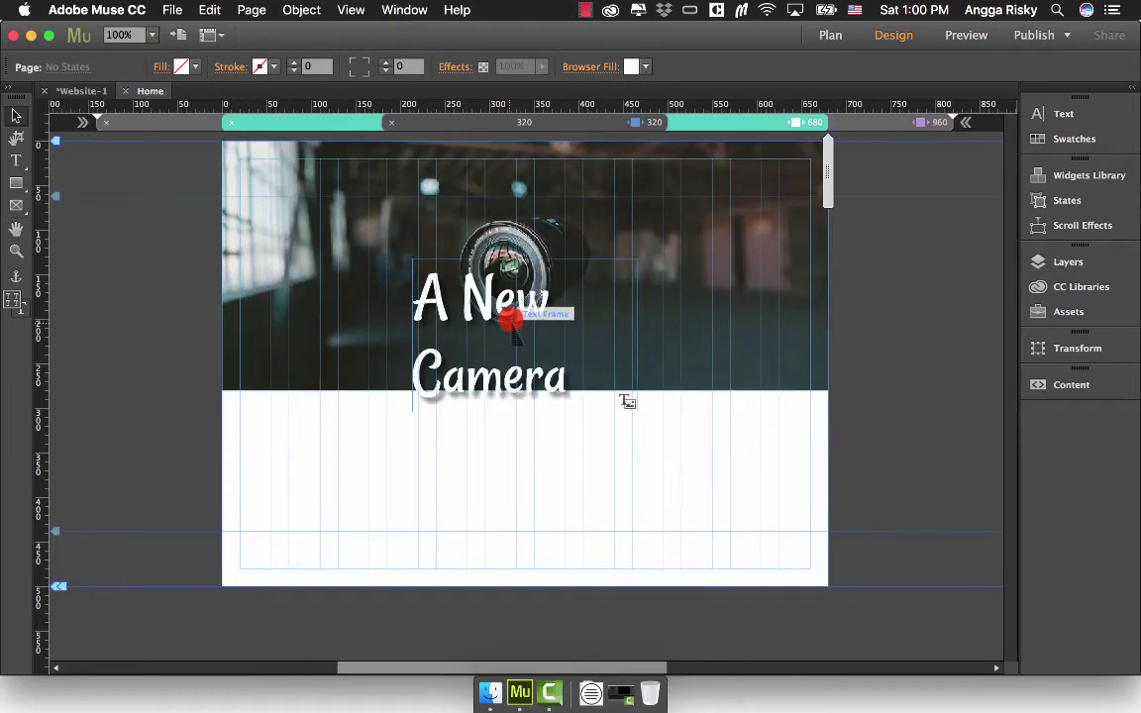
{"action": "left_click", "coordinate": [569, 116]}
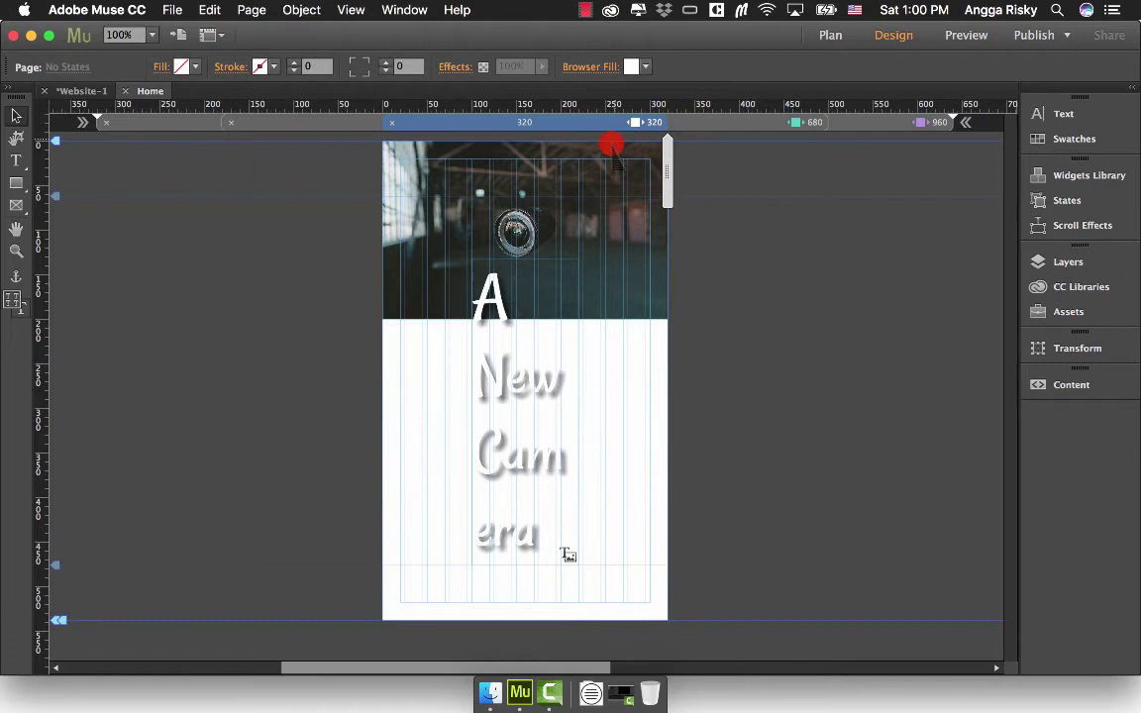
{"action": "left_click", "coordinate": [865, 122]}
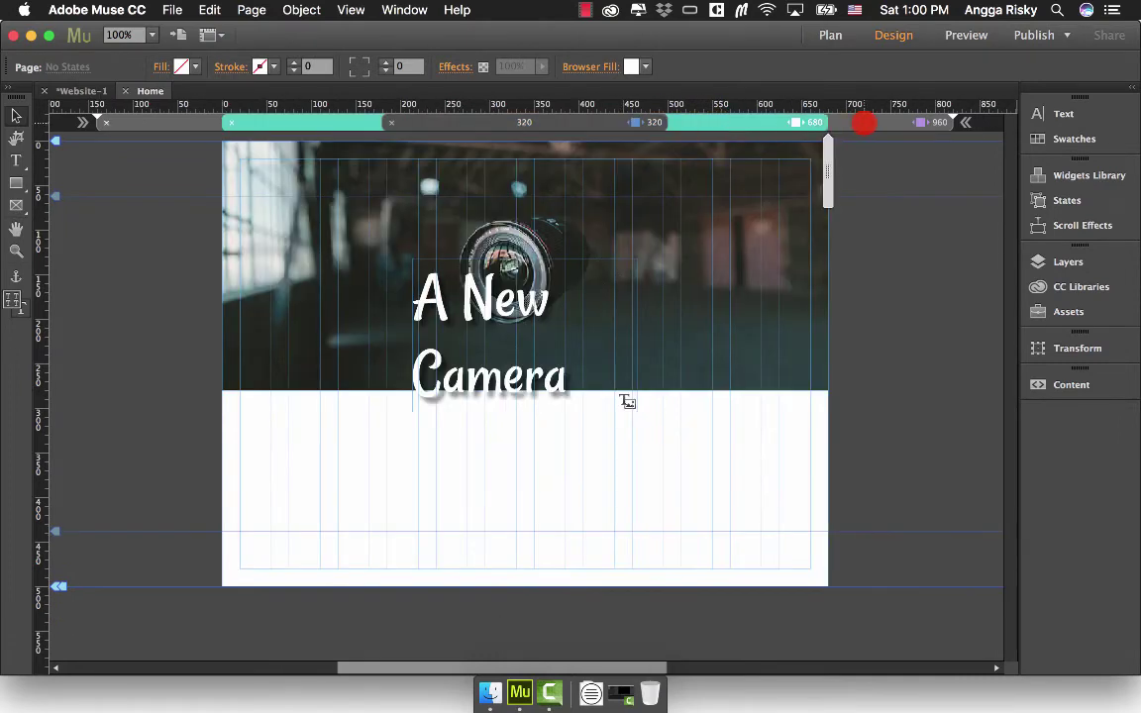
{"action": "left_click", "coordinate": [865, 122]}
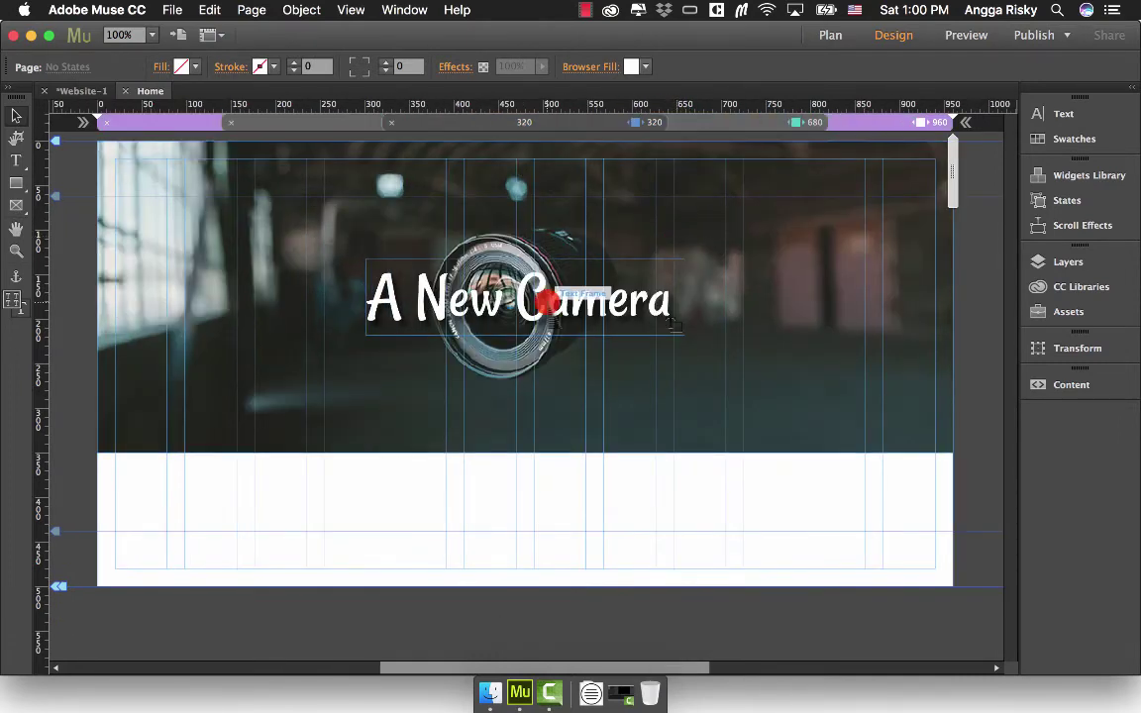
{"action": "left_click", "coordinate": [542, 300]}
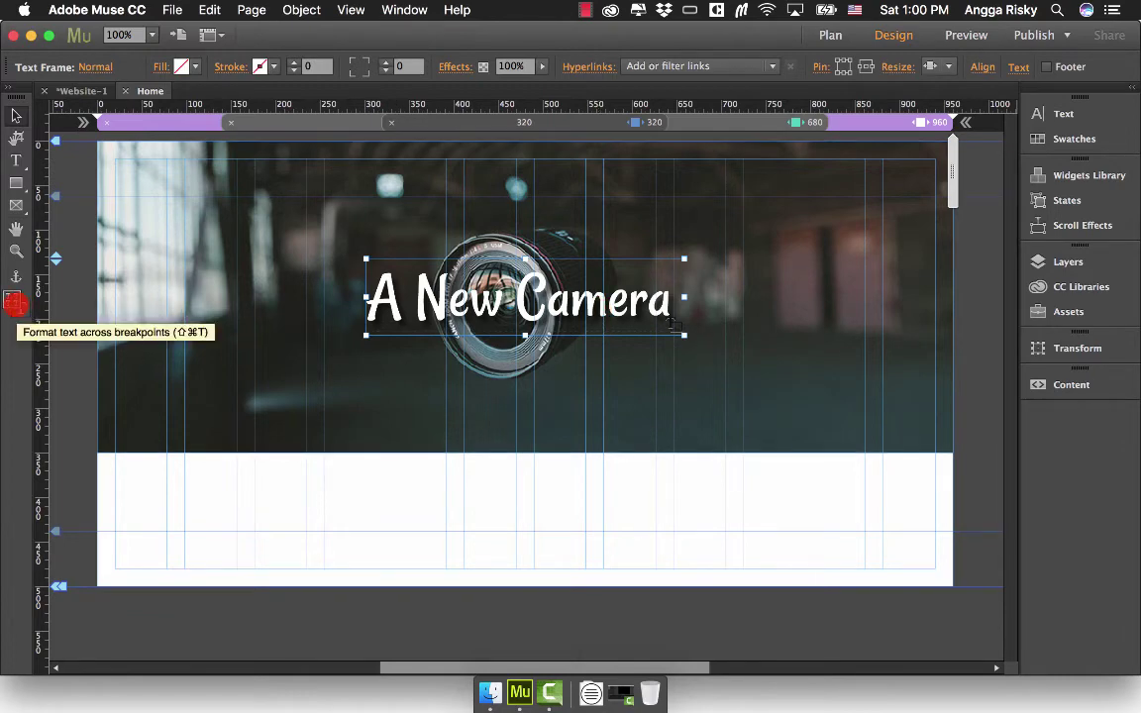
{"action": "left_click", "coordinate": [16, 304]}
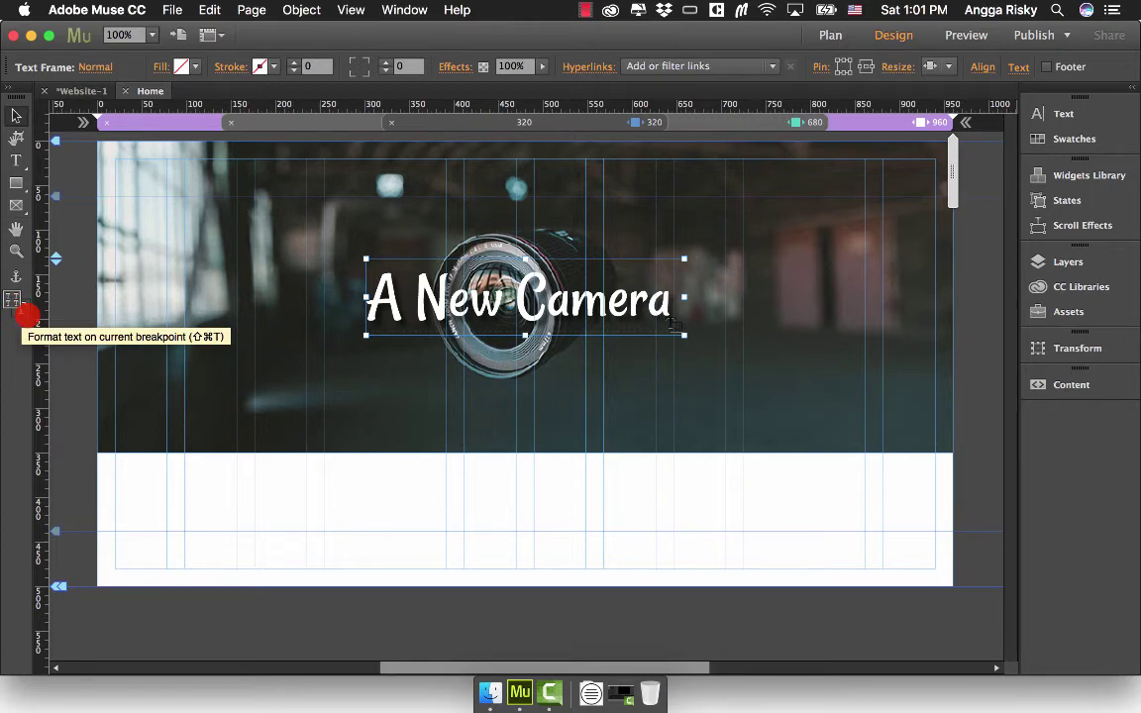
{"action": "left_click", "coordinate": [13, 300]}
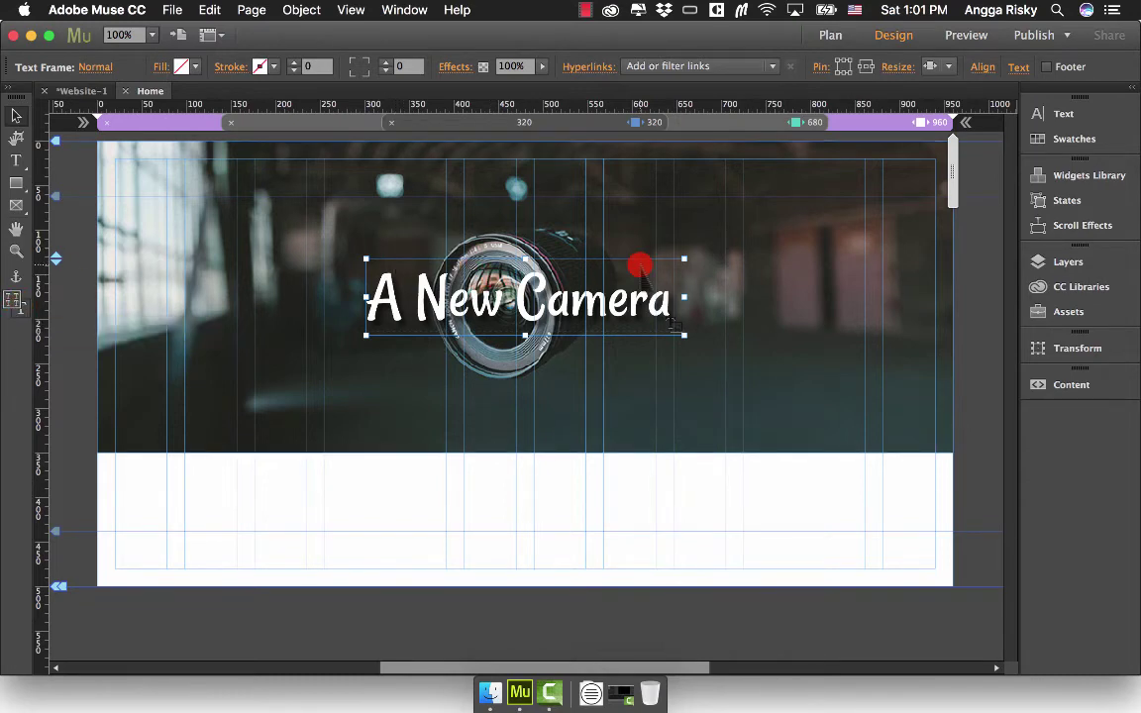
- At the 680 breakpoint, shrink the heading's font size so it fits one line
{"action": "left_click_drag", "start_coordinate": [719, 127], "coordinate": [853, 122]}
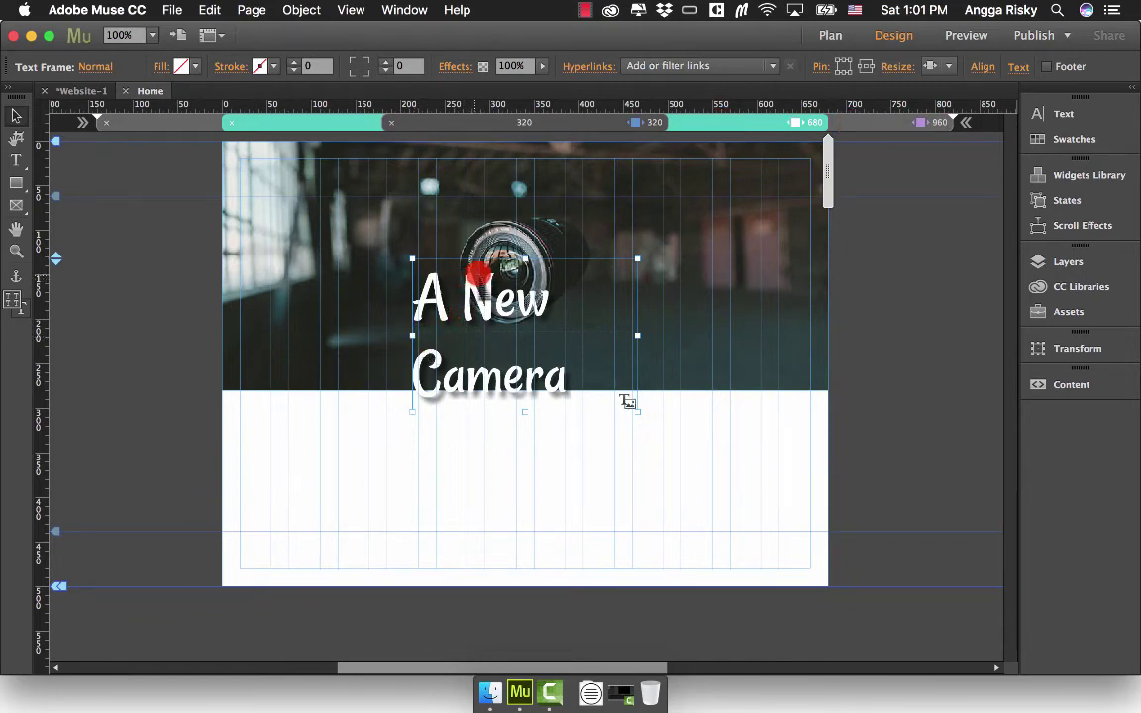
{"action": "key", "text": "t"}
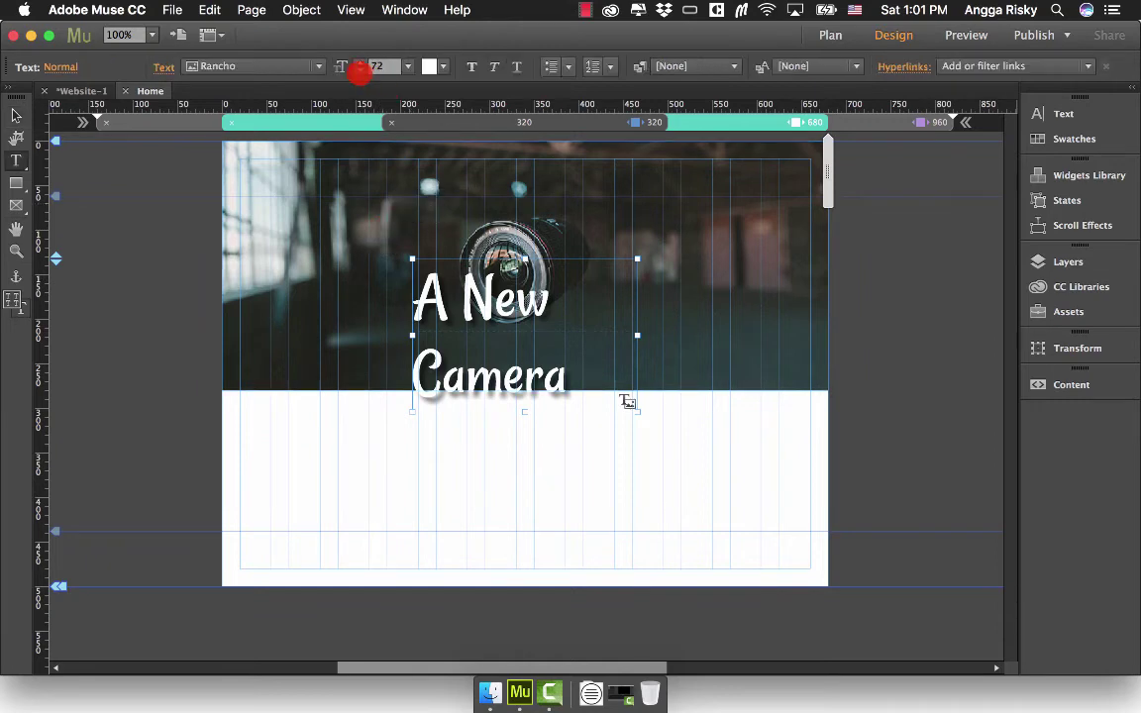
{"action": "key", "text": "Down"}
{"action": "key", "text": "Down"}
{"action": "key", "text": "Down"}
{"action": "key", "text": "Down"}
{"action": "key", "text": "Down"}
{"action": "key", "text": "Down"}
{"action": "key", "text": "Down"}
{"action": "key", "text": "Down"}
{"action": "key", "text": "Down"}
{"action": "key", "text": "Down"}
{"action": "key", "text": "Down"}
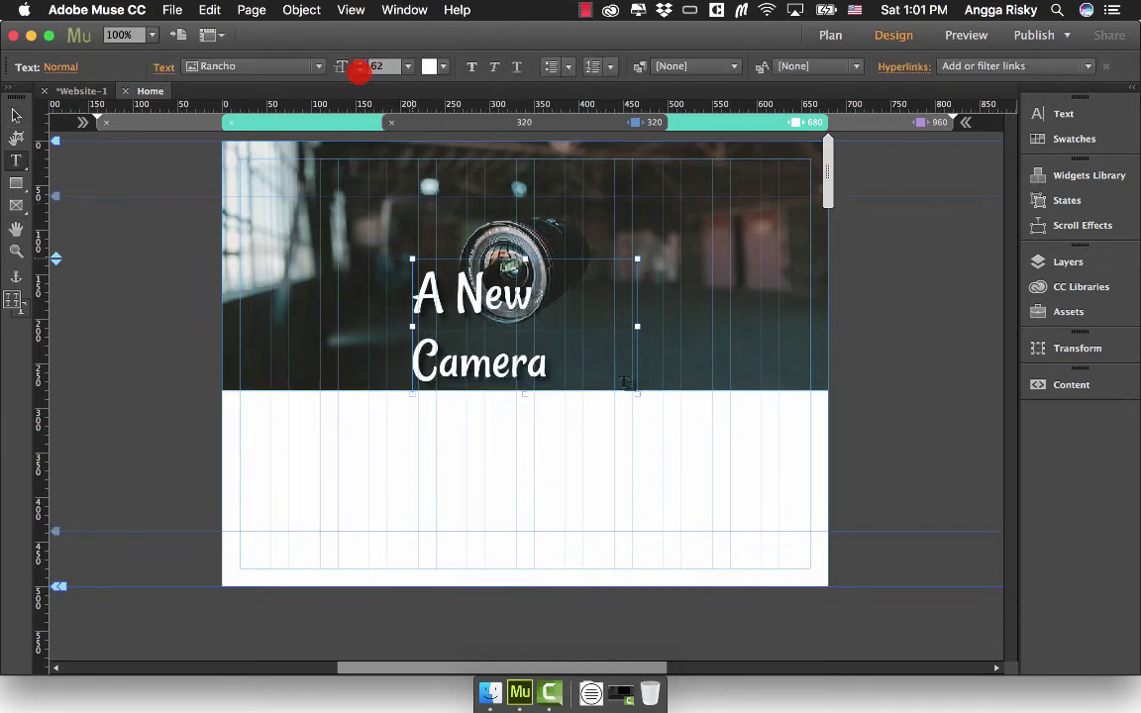
{"action": "key", "text": "Down"}
{"action": "key", "text": "Down"}
{"action": "key", "text": "Down"}
{"action": "key", "text": "Down"}
{"action": "key", "text": "Down"}
{"action": "key", "text": "Down"}
{"action": "key", "text": "Down"}
{"action": "key", "text": "Down"}
{"action": "key", "text": "Down"}
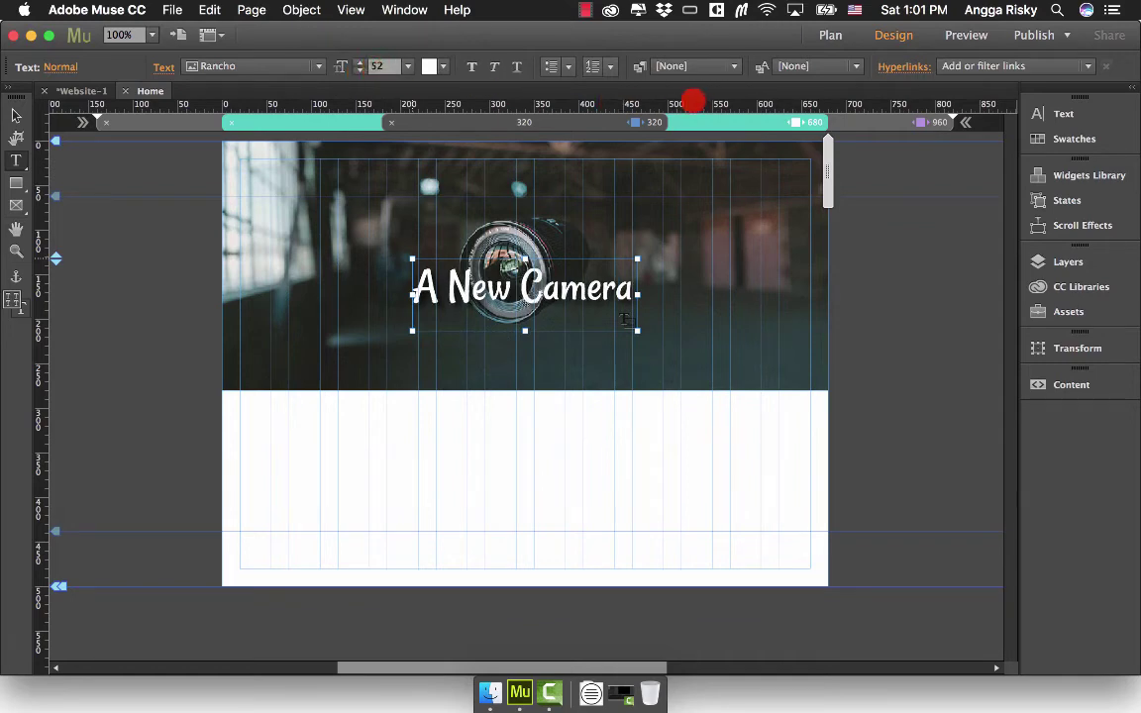
- Set the heading to 72 pt at 960 and enable formatting on the current breakpoint only
{"action": "left_click", "coordinate": [851, 120]}
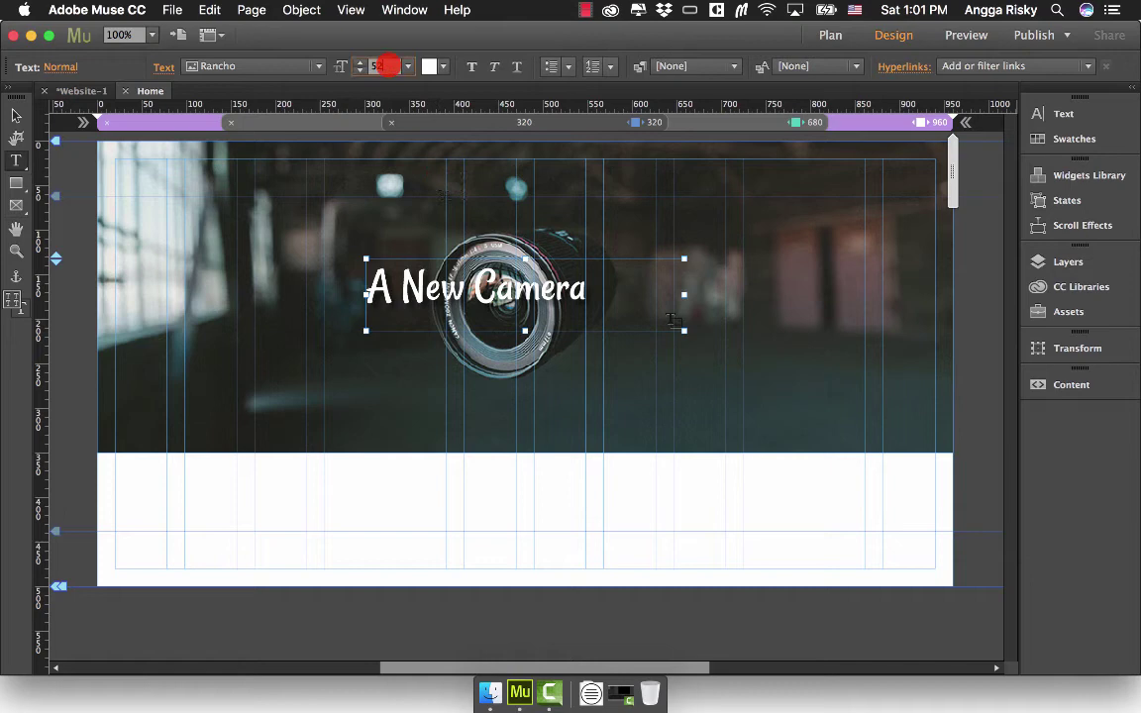
{"action": "left_click", "coordinate": [387, 65]}
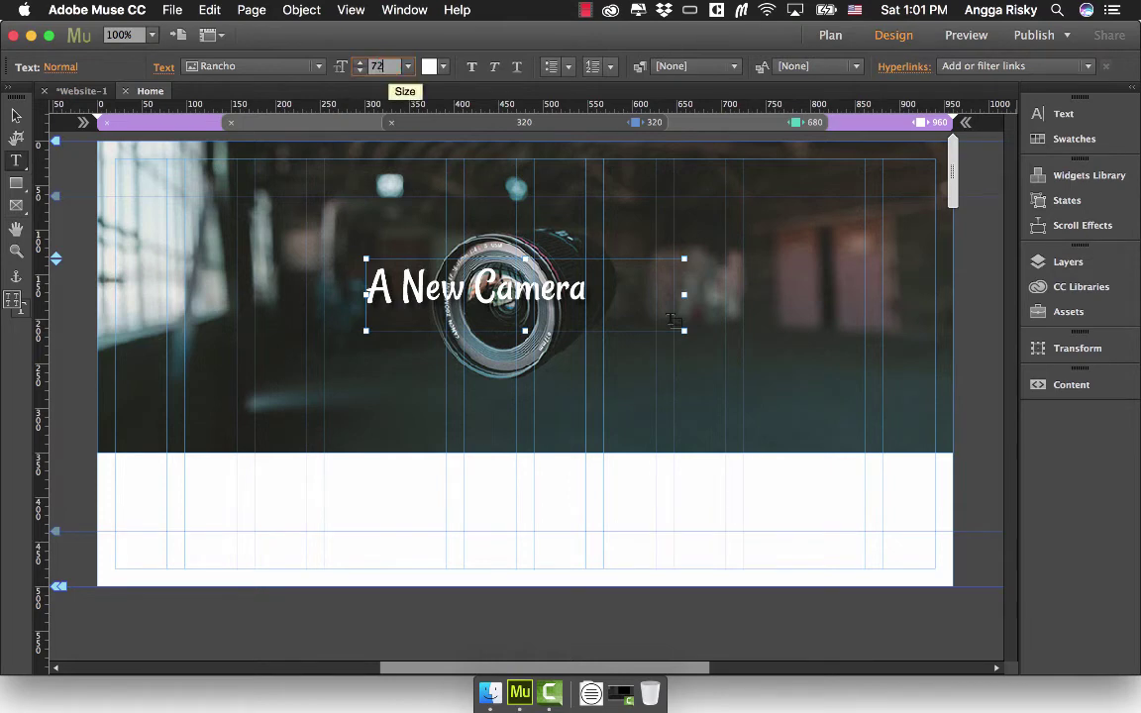
{"action": "type", "text": "72"}
{"action": "key", "text": "Return"}
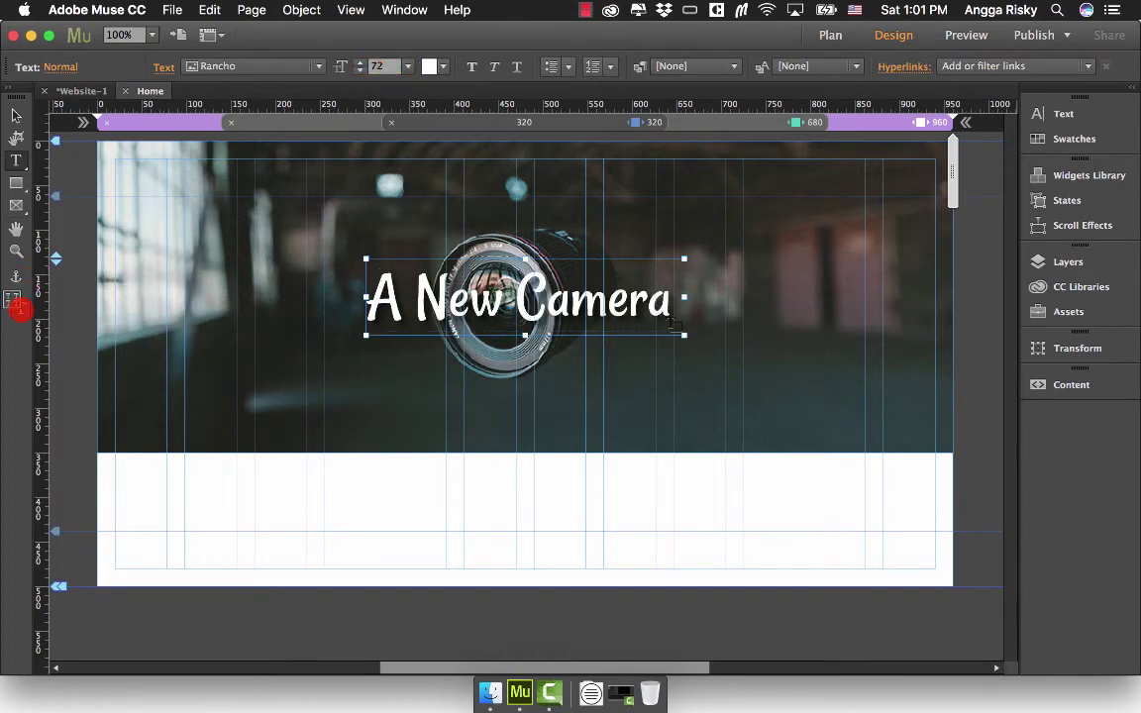
{"action": "left_click", "coordinate": [20, 308]}
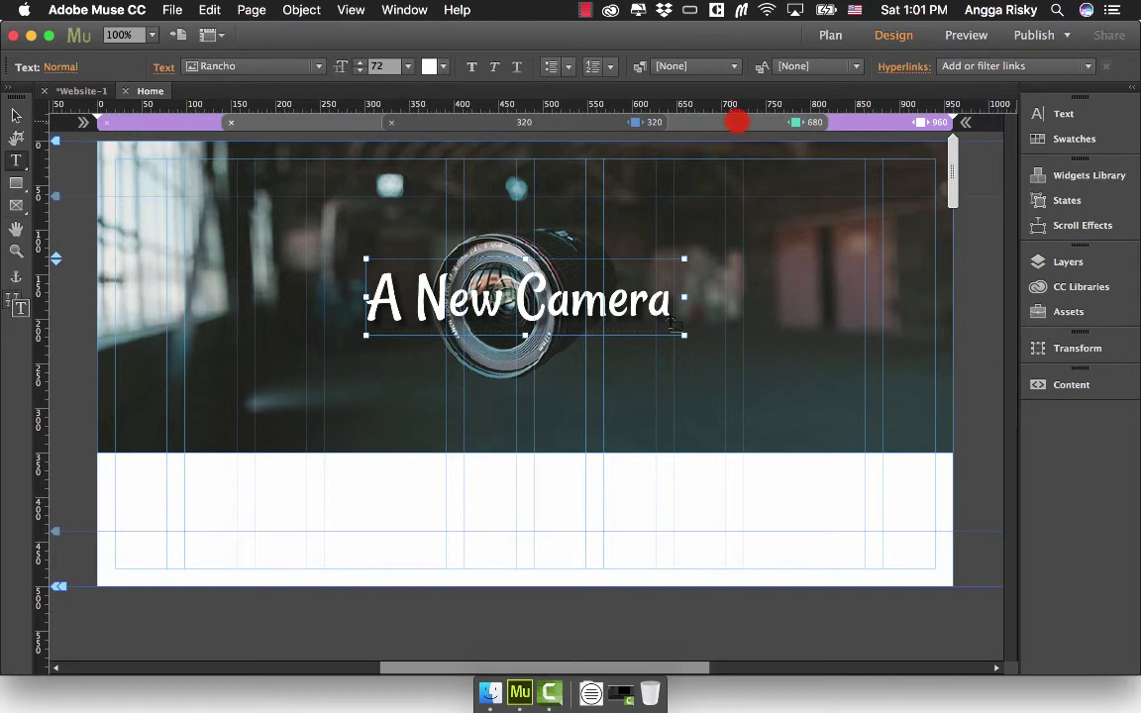
- Set the heading to 52 pt at the 680 breakpoint and compare it with 960
{"action": "left_click", "coordinate": [739, 120]}
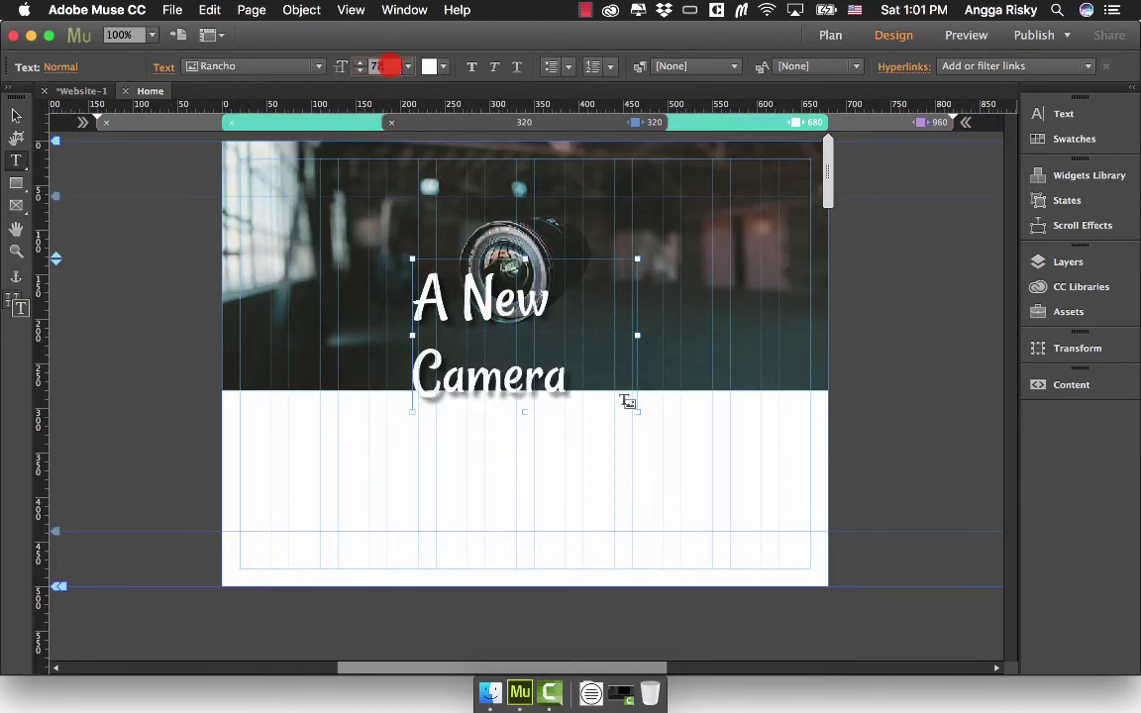
{"action": "type", "text": "52"}
{"action": "key", "text": "Return"}
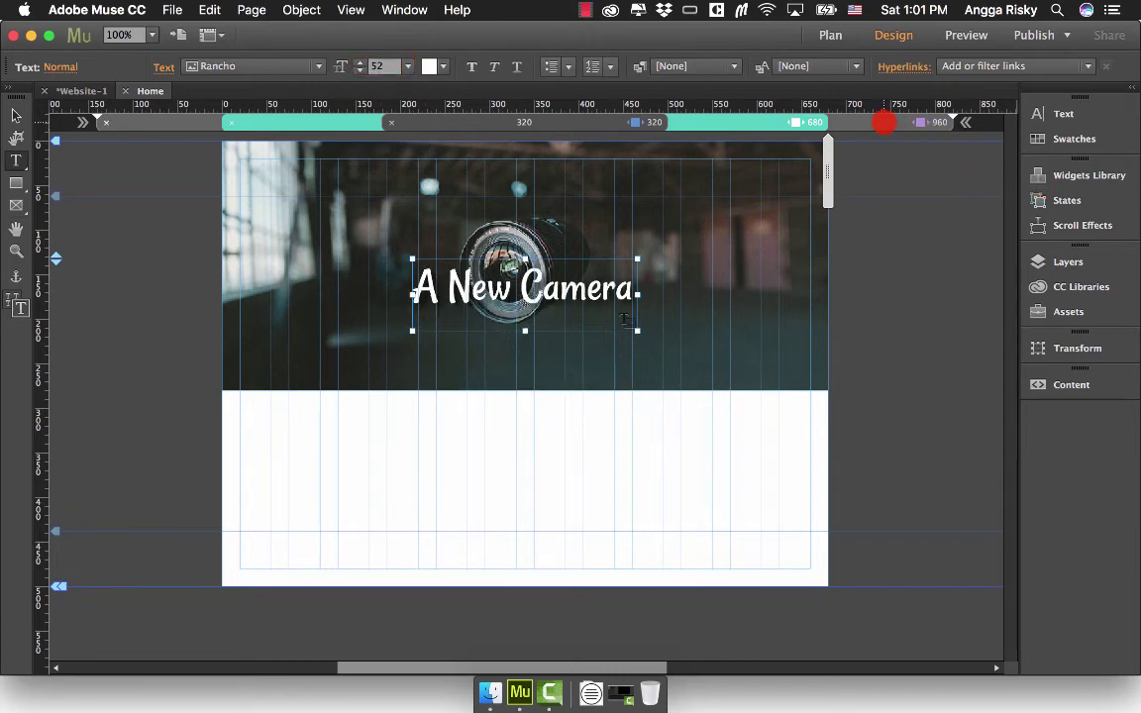
{"action": "left_click", "coordinate": [884, 122]}
{"action": "left_click", "coordinate": [759, 122]}
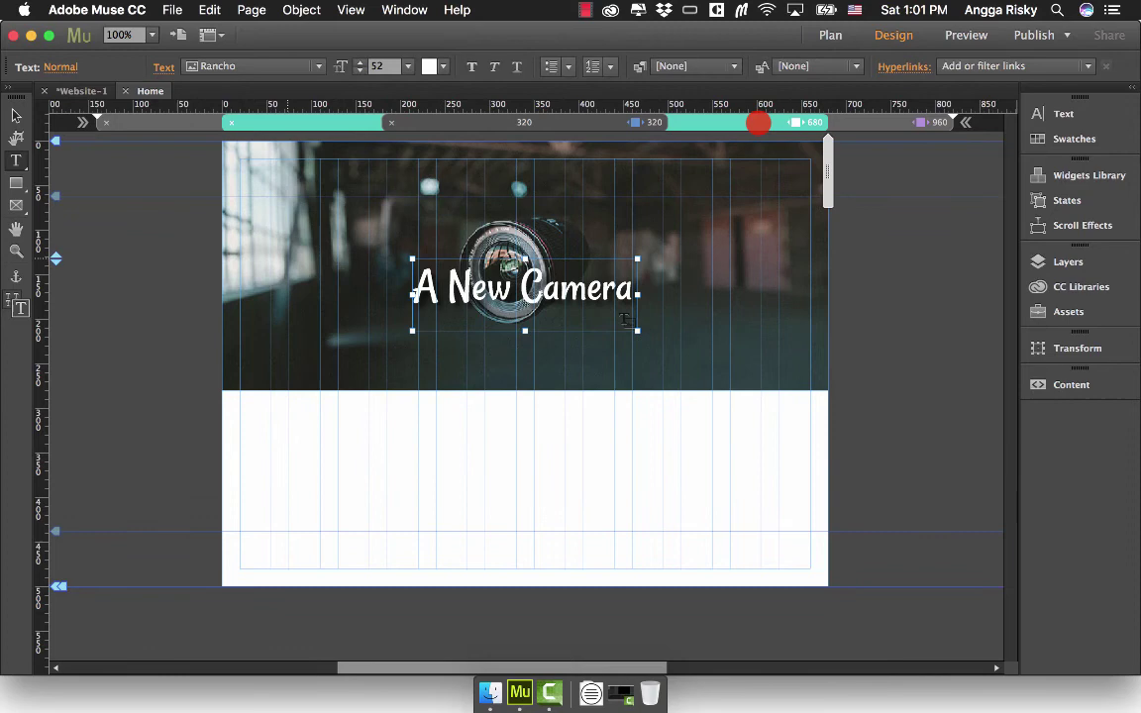
{"action": "left_click", "coordinate": [854, 122]}
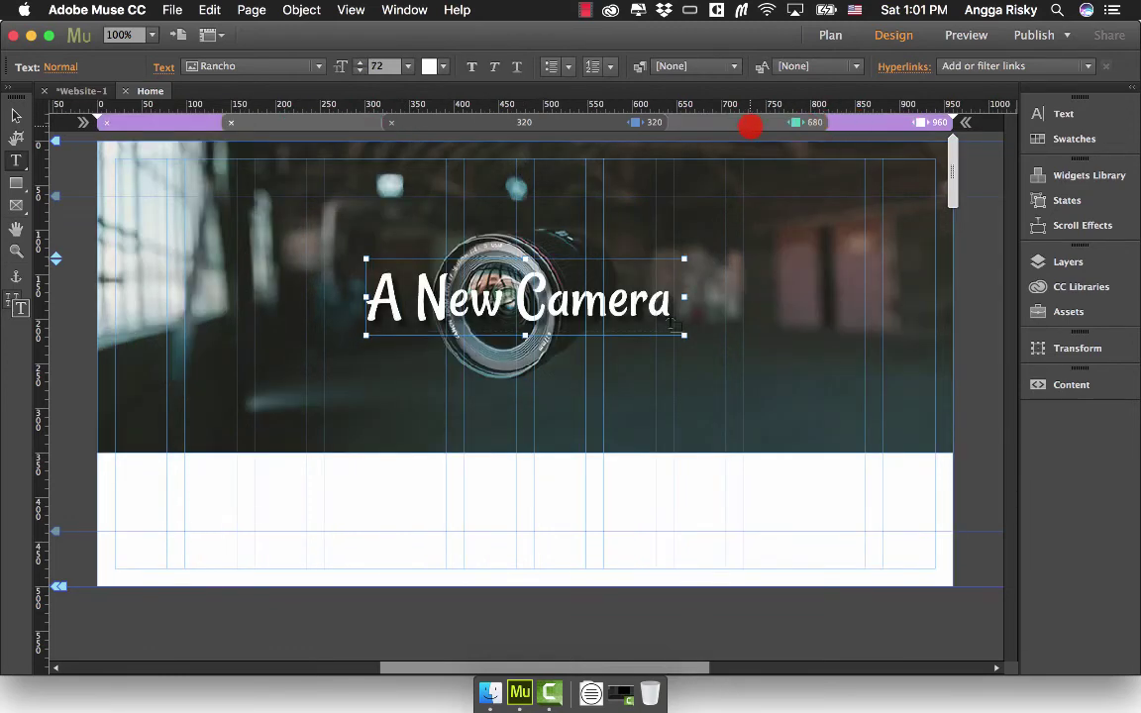
{"action": "left_click", "coordinate": [753, 121]}
{"action": "left_click", "coordinate": [846, 123]}
{"action": "left_click", "coordinate": [754, 121]}
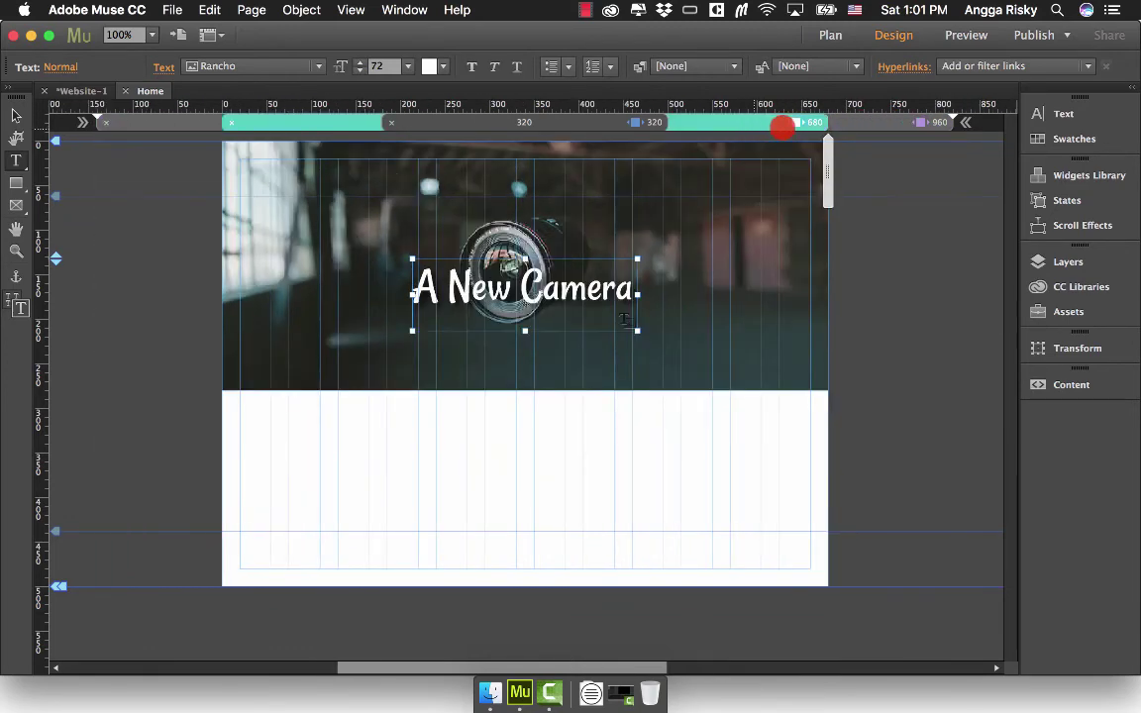
{"action": "left_click", "coordinate": [858, 119]}
- Nudge the heading slightly higher in the 680 layout and compare against 960
{"action": "left_click", "coordinate": [16, 116]}
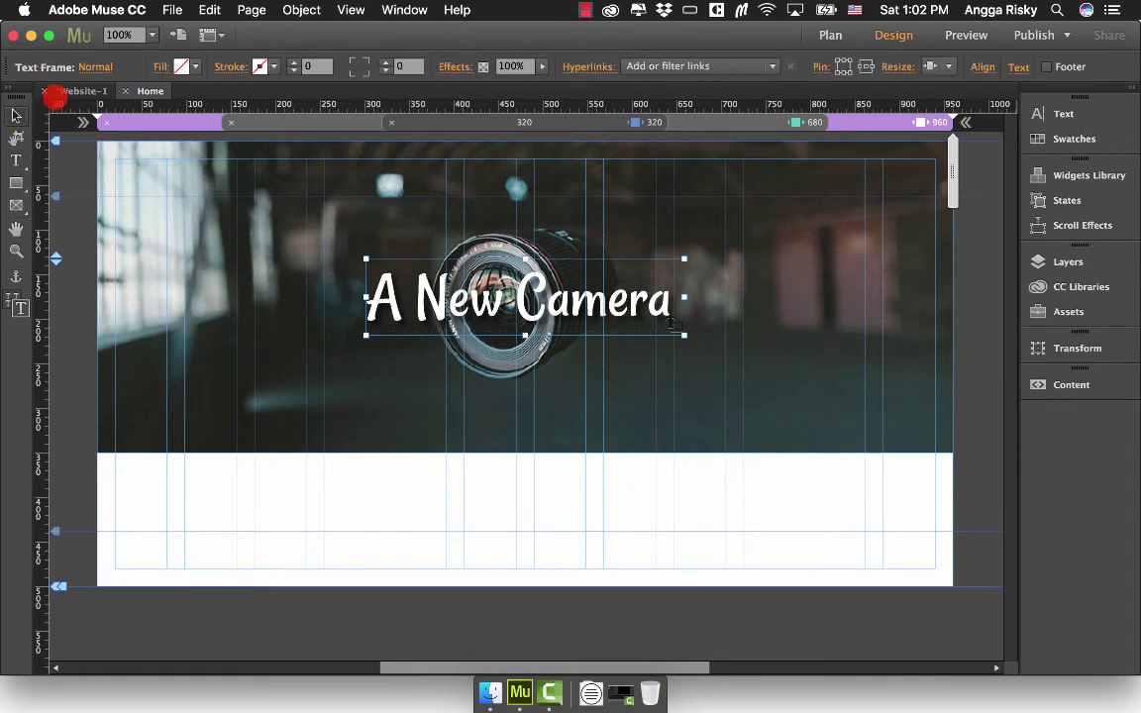
{"action": "left_click", "coordinate": [735, 121]}
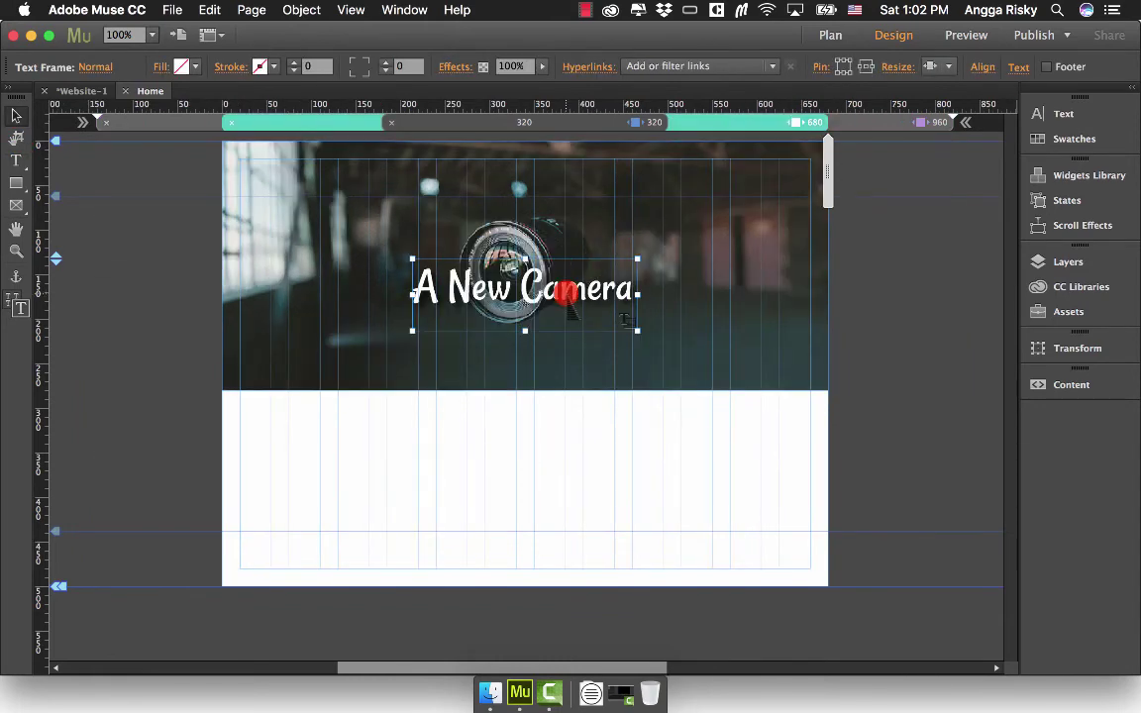
{"action": "left_click_drag", "start_coordinate": [566, 292], "coordinate": [565, 294]}
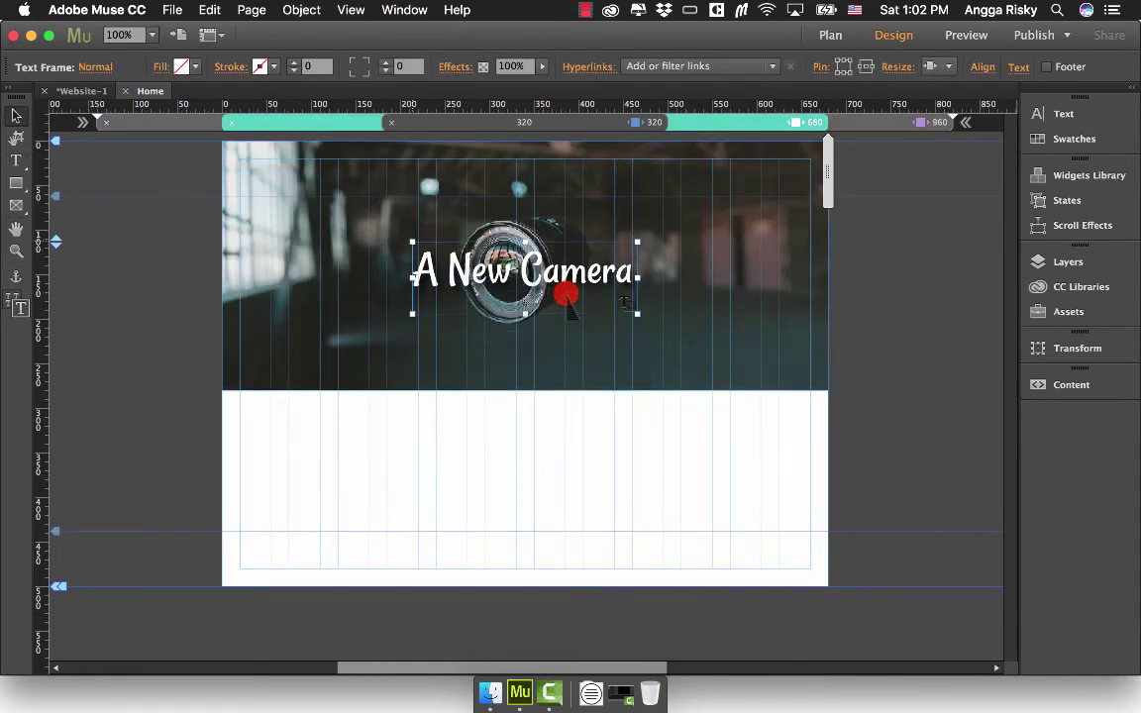
{"action": "left_click", "coordinate": [878, 121]}
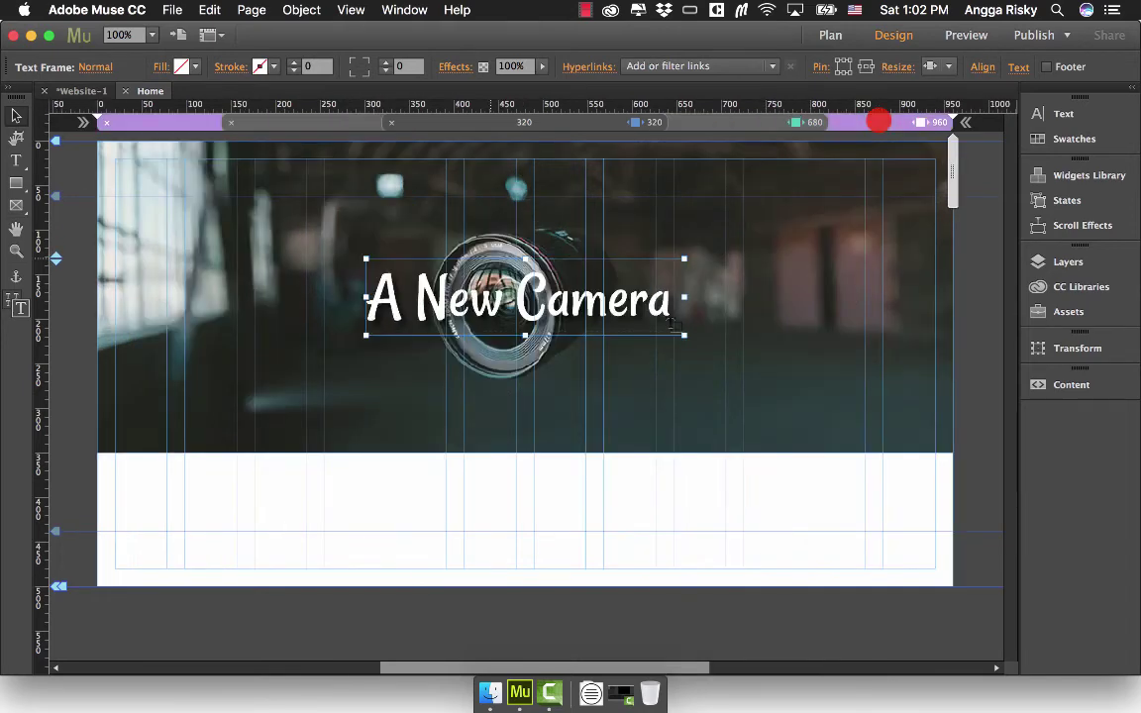
{"action": "left_click", "coordinate": [759, 121]}
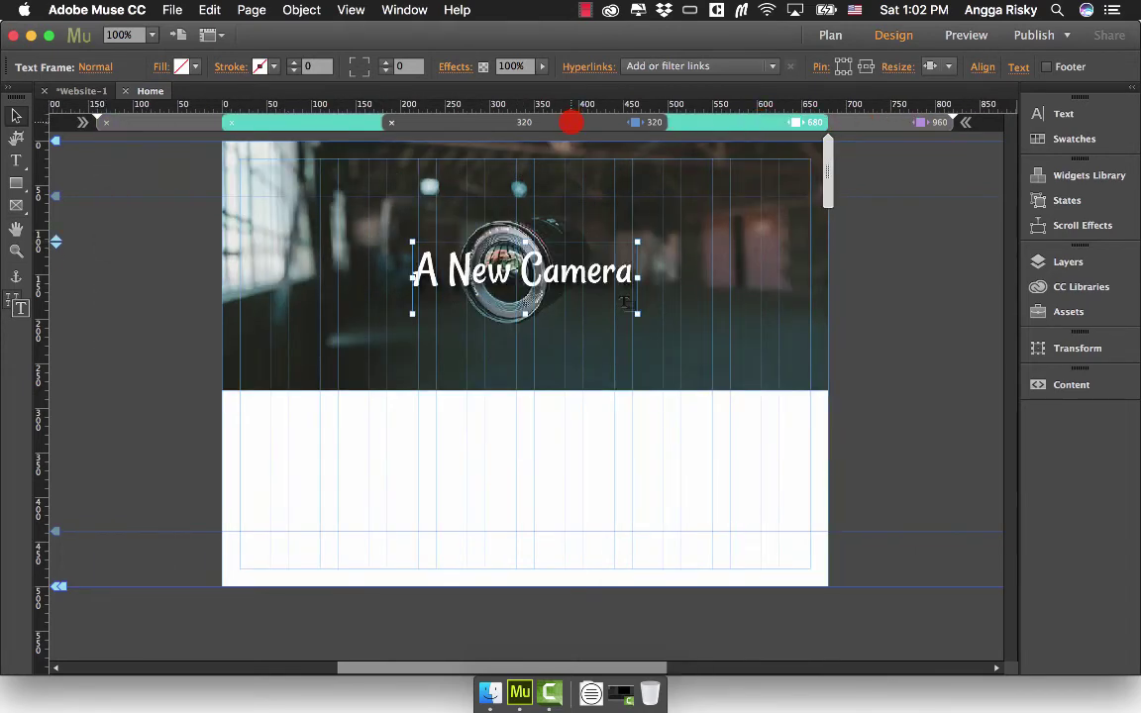
- At the 320 breakpoint, try heading sizes 32, 28 and 26 pt, settling on 24 pt
{"action": "left_click", "coordinate": [571, 121]}
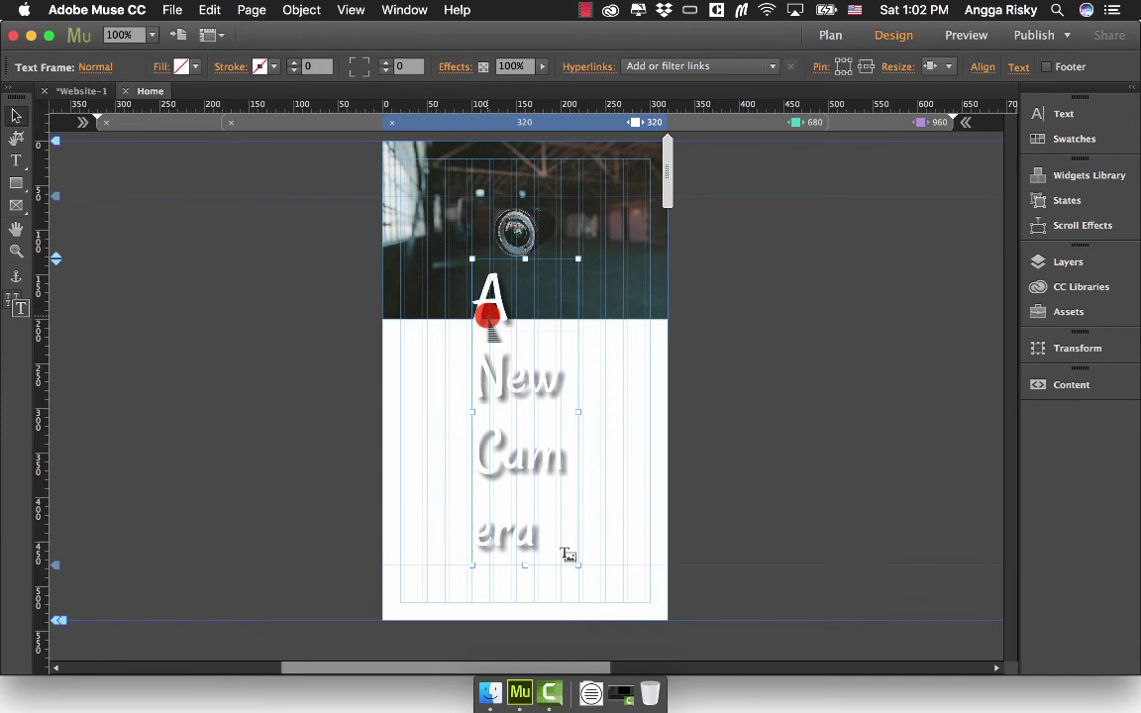
{"action": "key", "text": "t"}
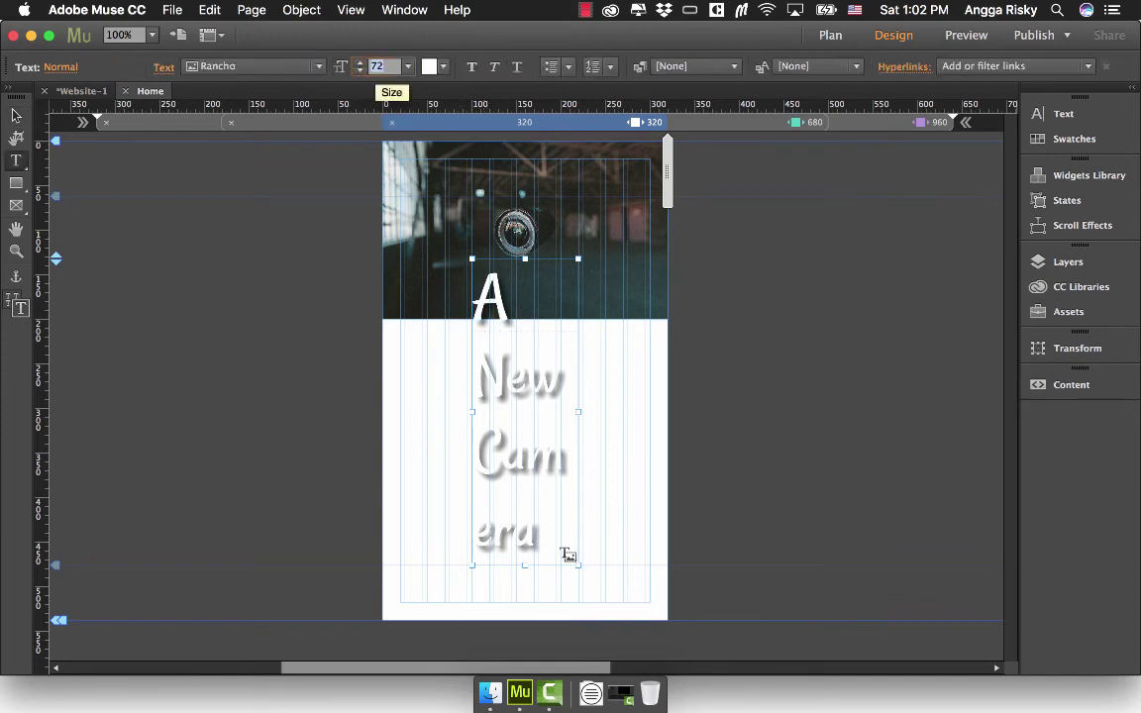
{"action": "type", "text": "32"}
{"action": "key", "text": "Return"}
{"action": "left_click", "coordinate": [377, 66]}
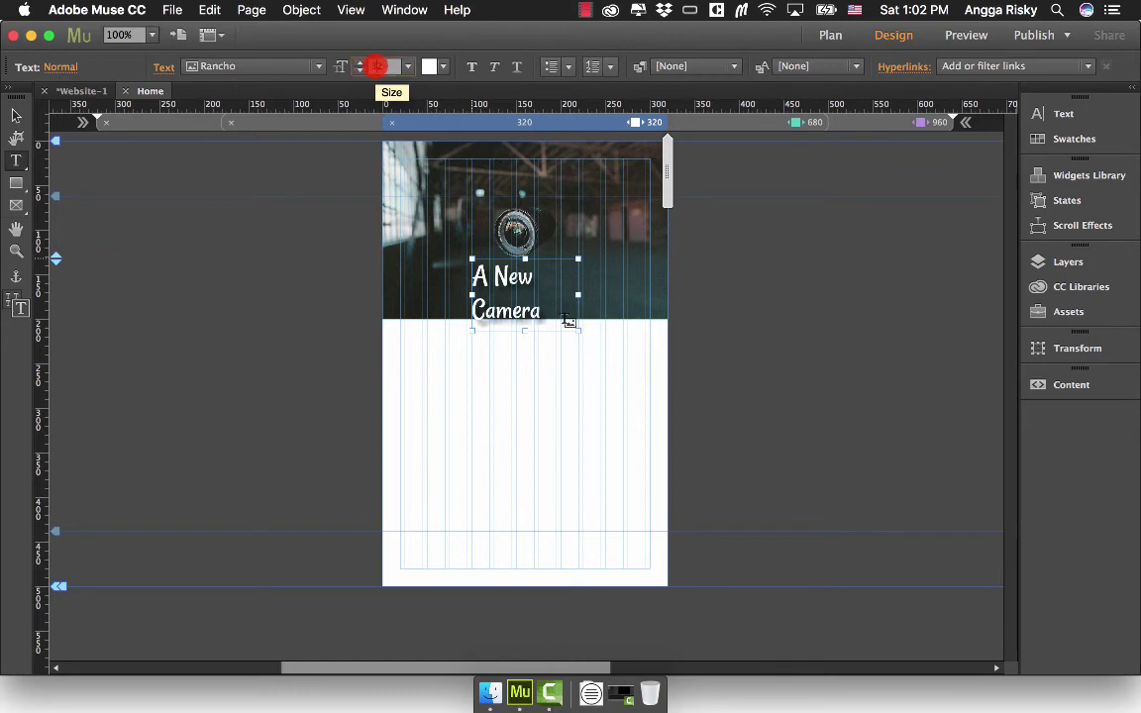
{"action": "type", "text": "28"}
{"action": "key", "text": "Return"}
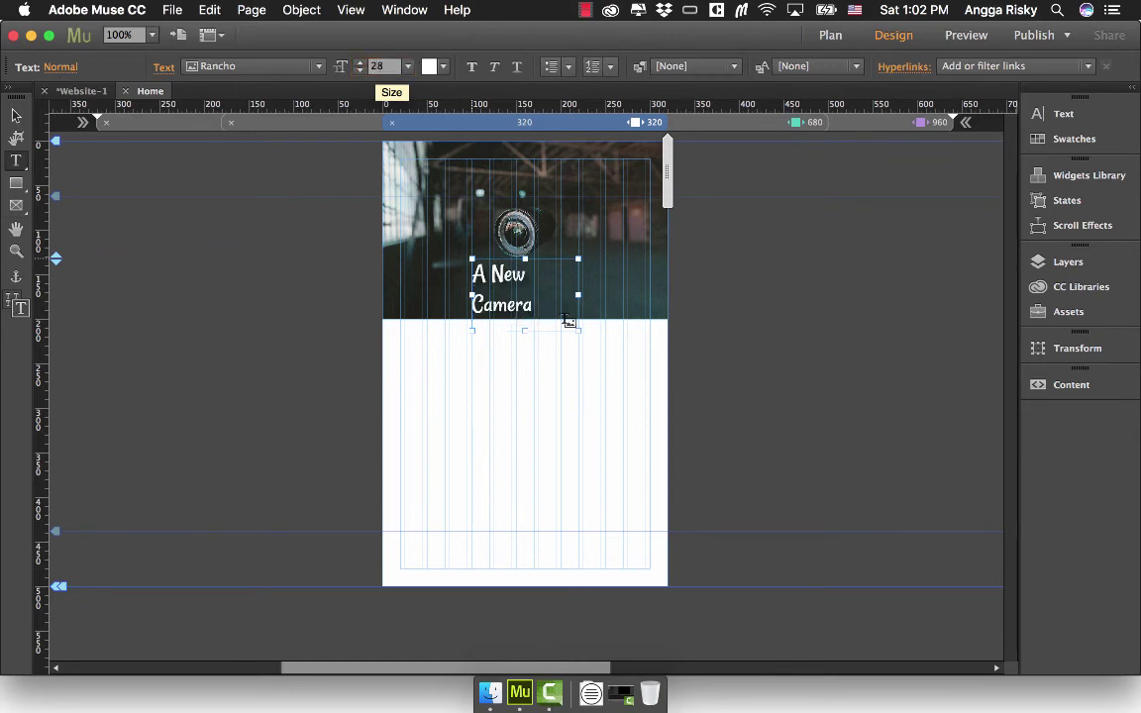
{"action": "left_click", "coordinate": [376, 66]}
{"action": "type", "text": "26"}
{"action": "key", "text": "Return"}
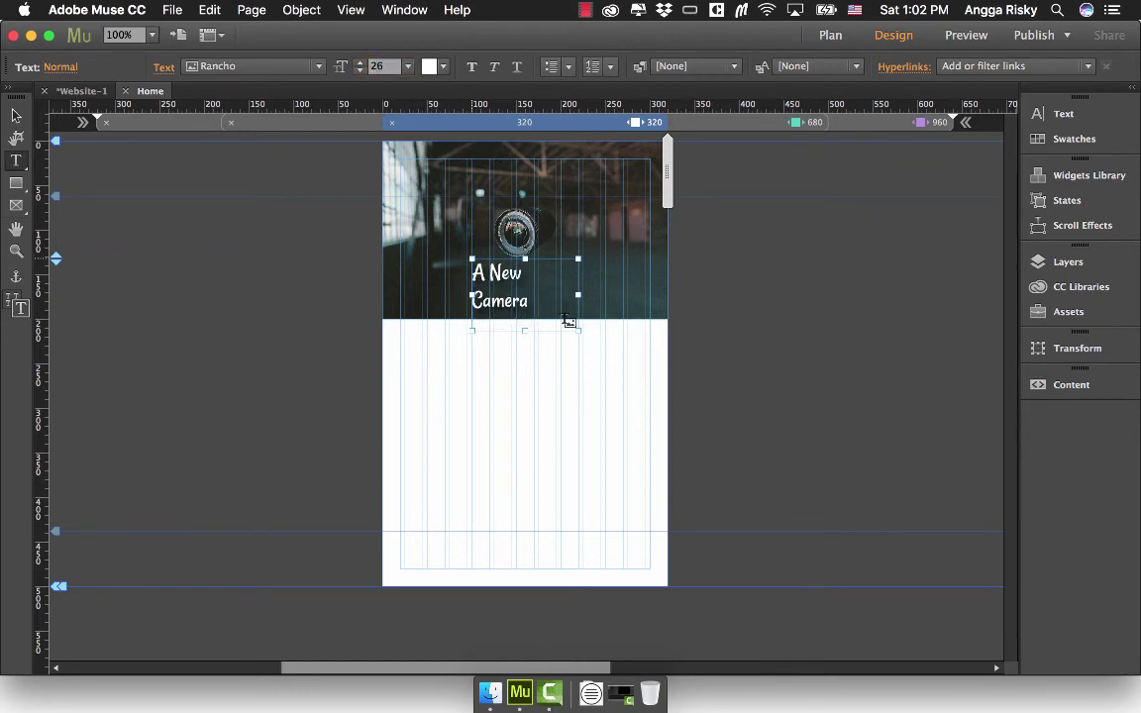
{"action": "left_click", "coordinate": [376, 66]}
{"action": "key", "text": "Return"}
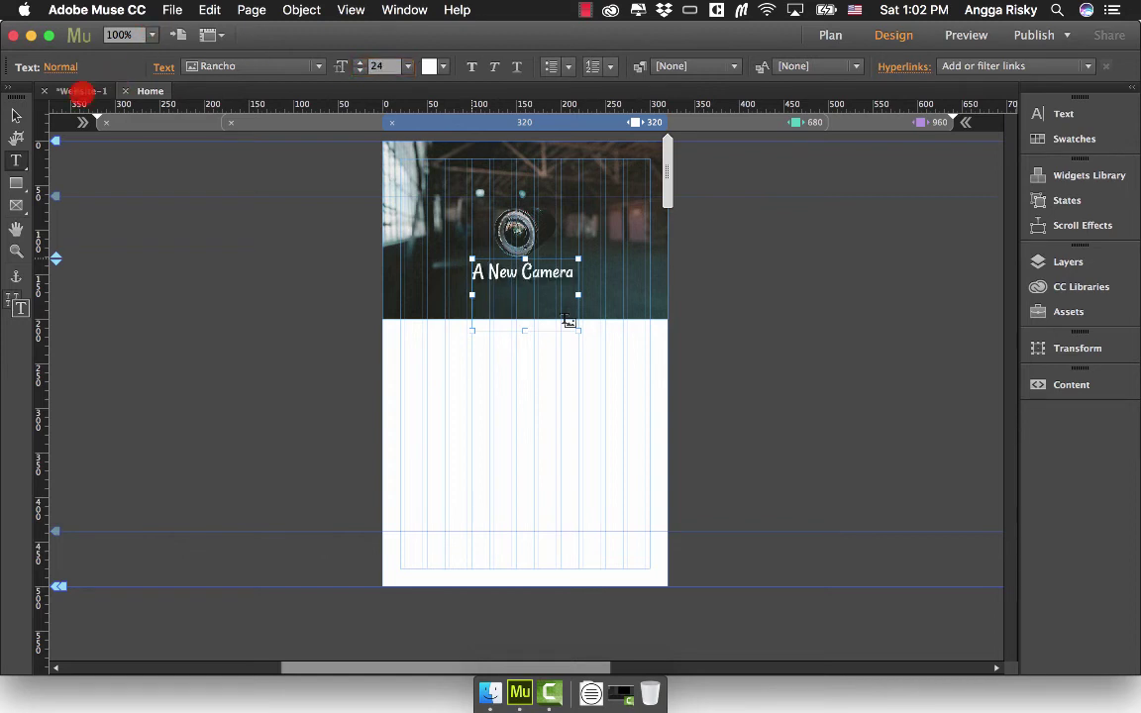
- Raise the heading frame over the camera lens and compare the 680, 960 and 320 layouts
{"action": "left_click", "coordinate": [16, 115]}
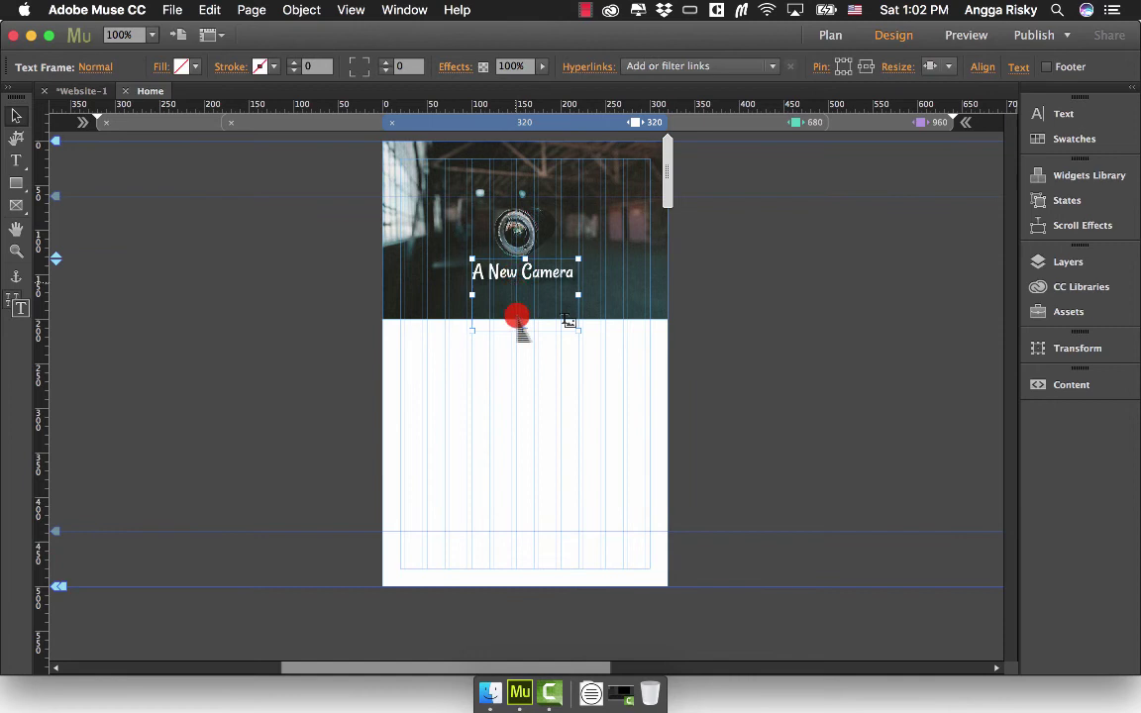
{"action": "left_click_drag", "start_coordinate": [524, 333], "coordinate": [511, 232]}
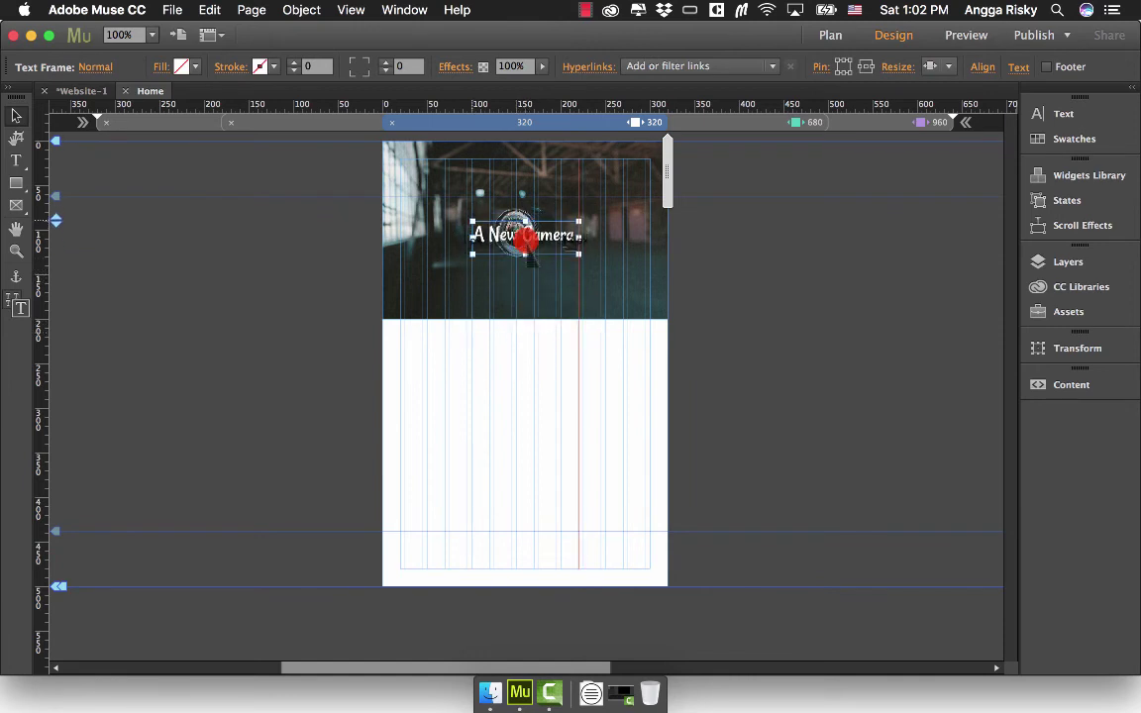
{"action": "left_click", "coordinate": [724, 118]}
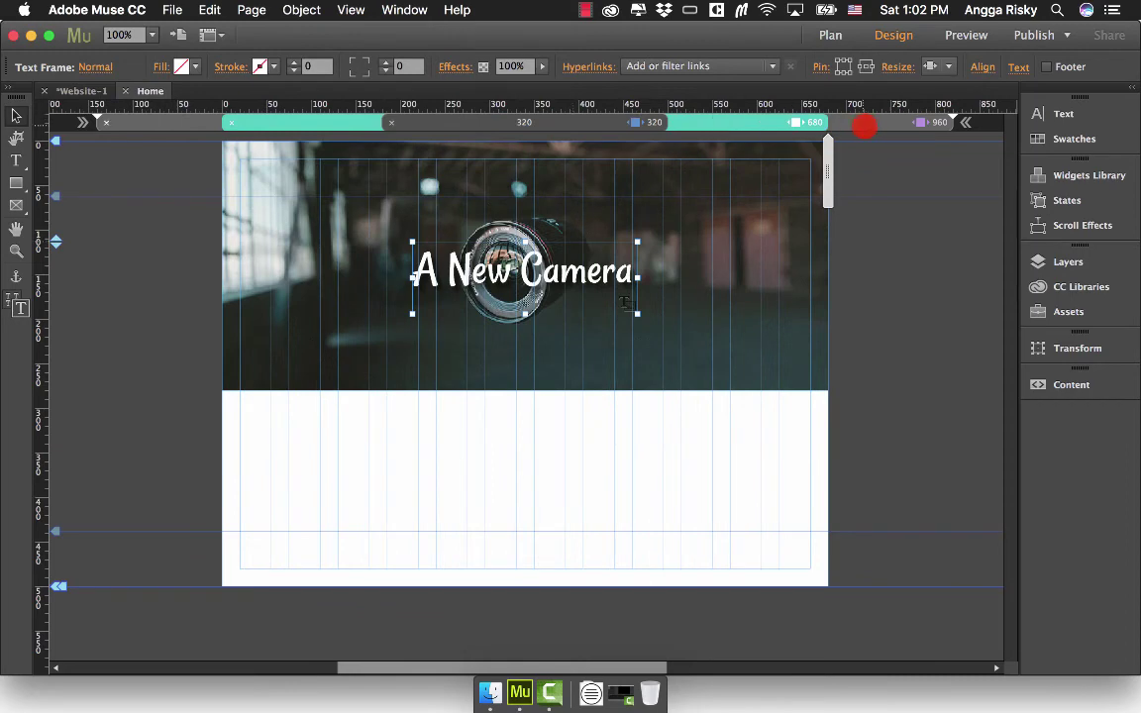
{"action": "left_click", "coordinate": [866, 122]}
{"action": "left_click", "coordinate": [738, 124]}
{"action": "left_click", "coordinate": [597, 122]}
{"action": "left_click", "coordinate": [782, 123]}
{"action": "left_click", "coordinate": [869, 121]}
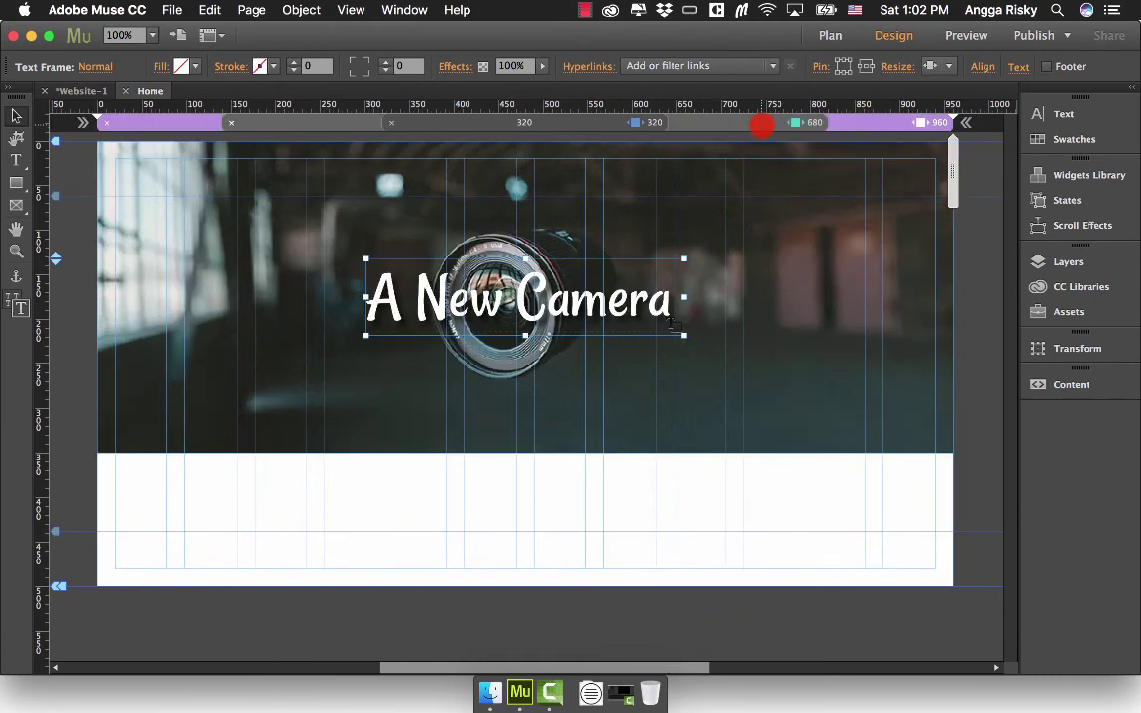
{"action": "left_click", "coordinate": [760, 125]}
{"action": "left_click", "coordinate": [611, 121]}
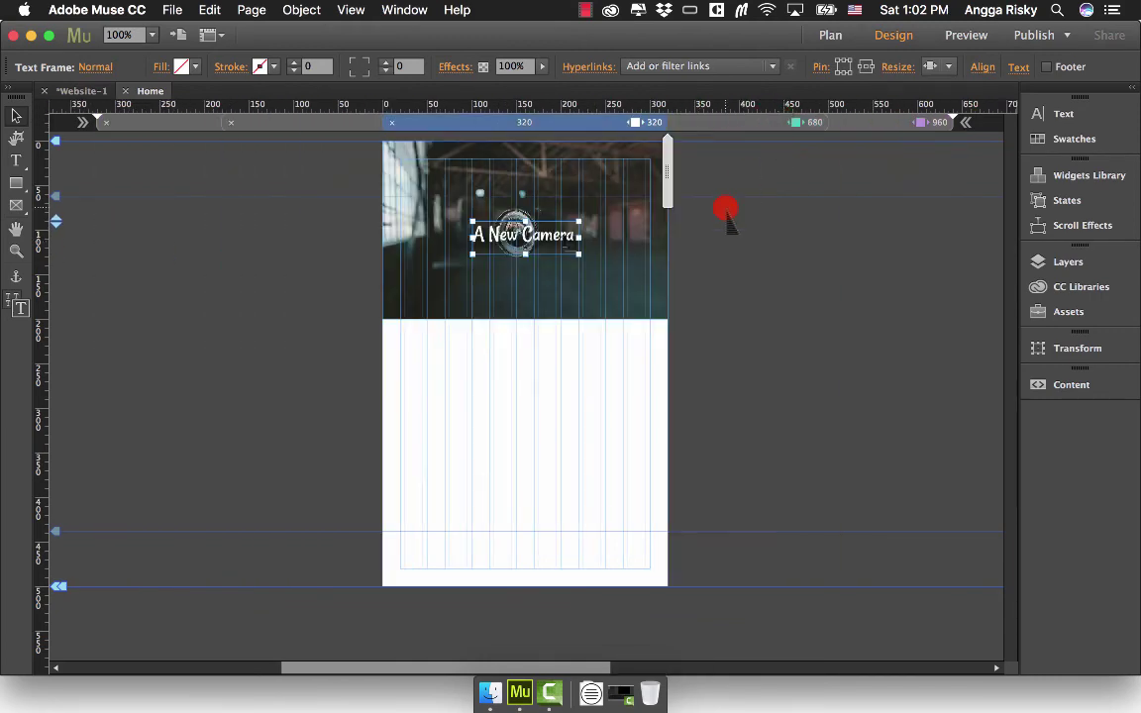
- Preview the whole site in Opera and close the duplicate preview tab
{"action": "left_click", "coordinate": [172, 10]}
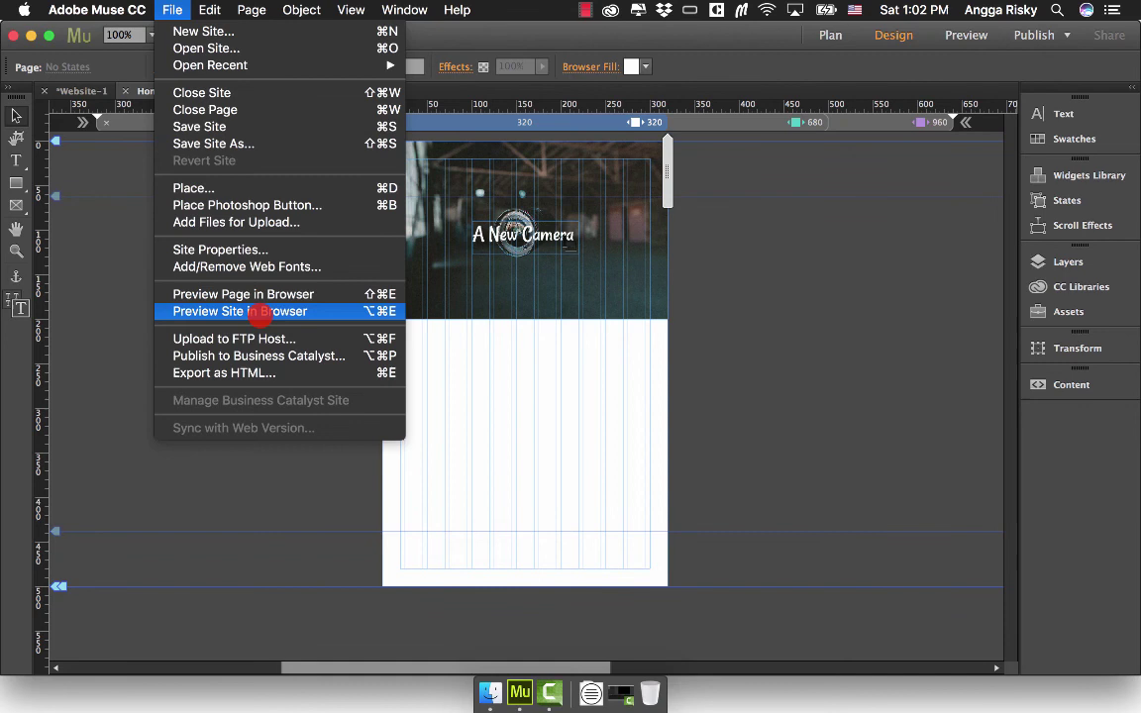
{"action": "left_click", "coordinate": [260, 312]}
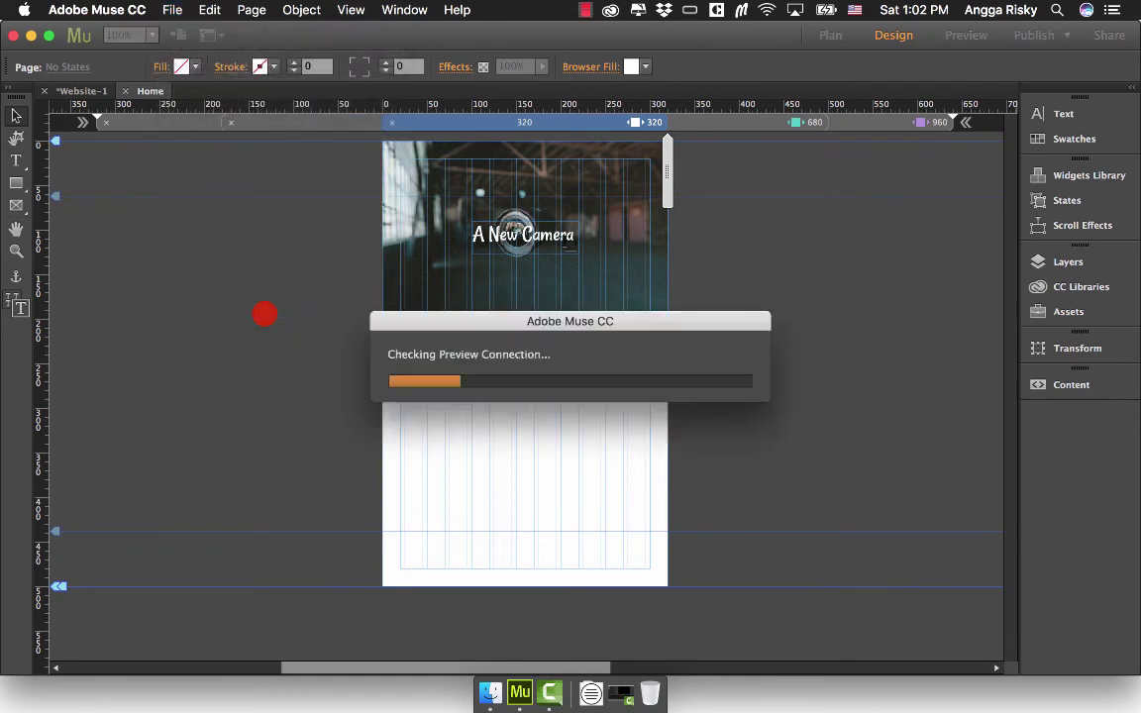
{"action": "key", "text": "shift+super+2"}
{"action": "left_click", "coordinate": [75, 40]}
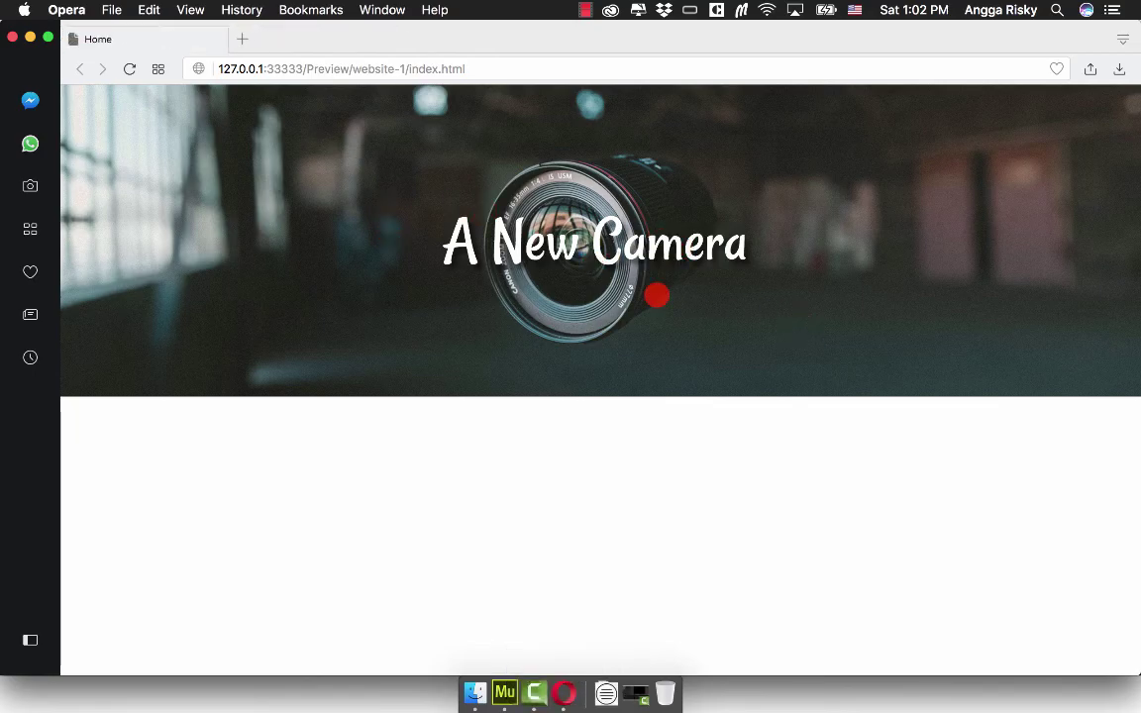
- Inspect the preview at a 320 px viewport in developer tools, then return to Muse
{"action": "right_click", "coordinate": [758, 332]}
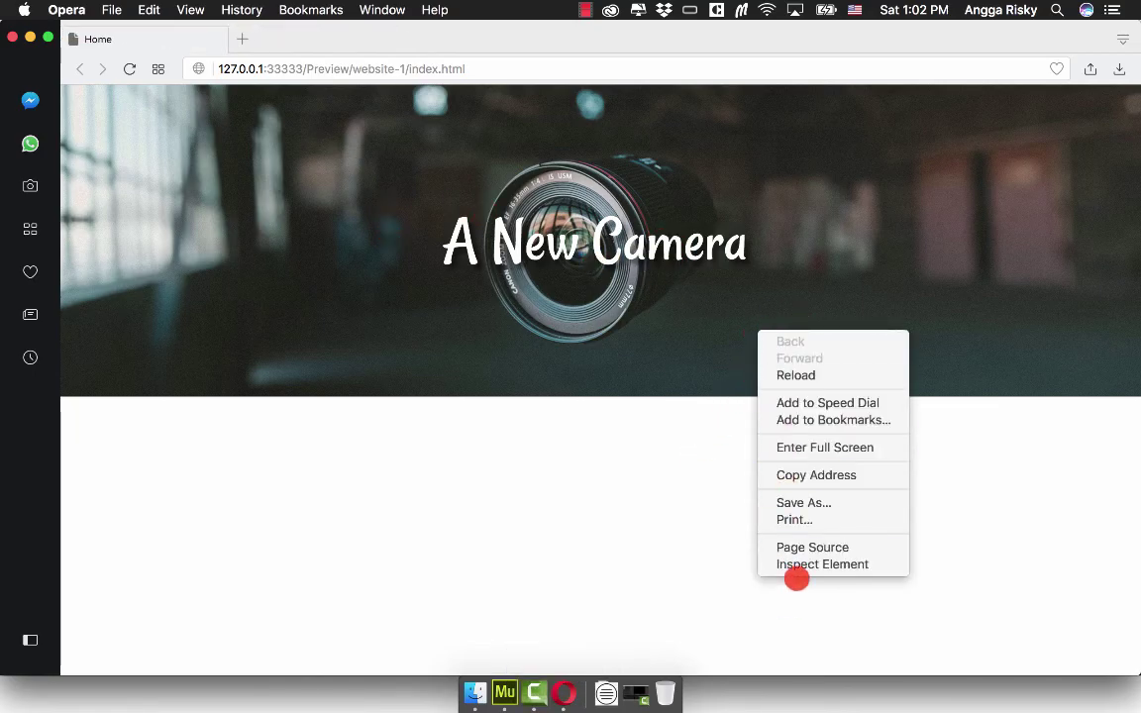
{"action": "left_click", "coordinate": [804, 565]}
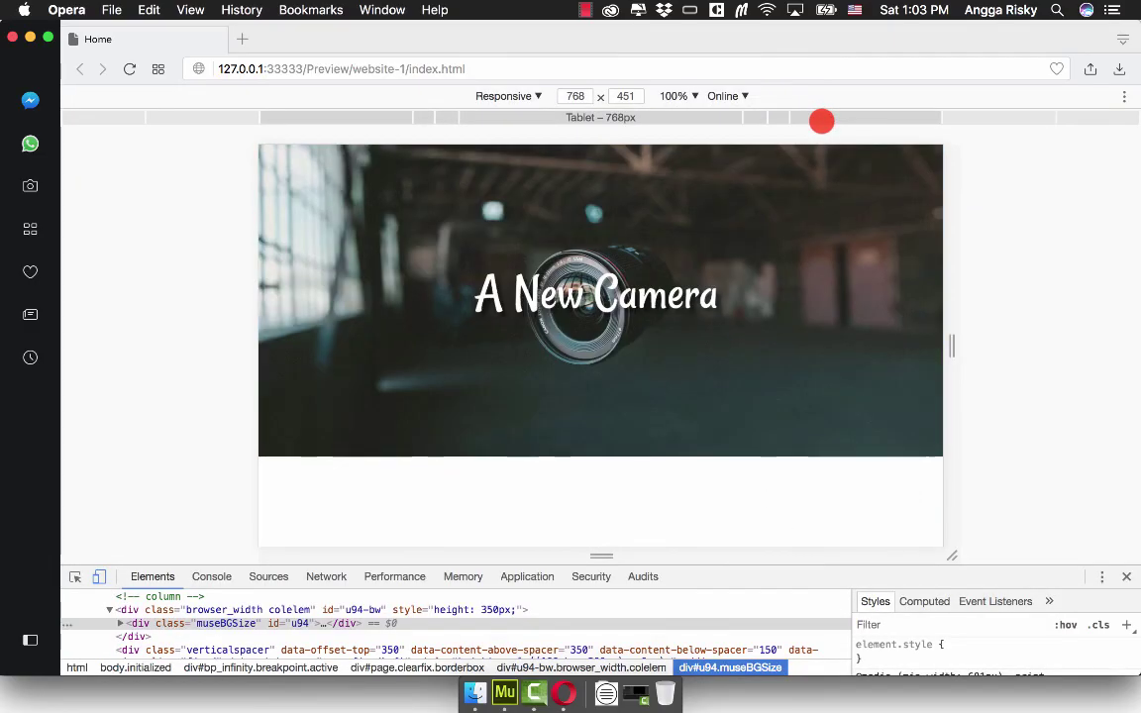
{"action": "left_click", "coordinate": [688, 116]}
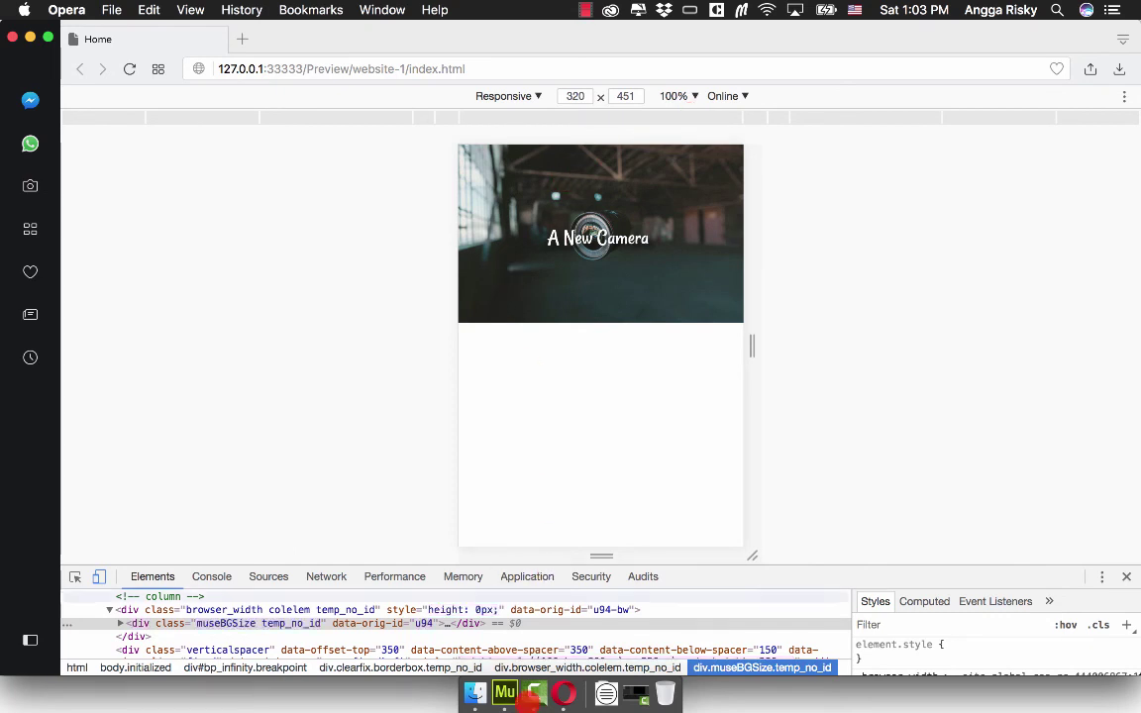
{"action": "left_click", "coordinate": [504, 693]}
- Set the 320-breakpoint heading to 32 pt and widen its frame to fit one line
{"action": "left_click", "coordinate": [535, 238]}
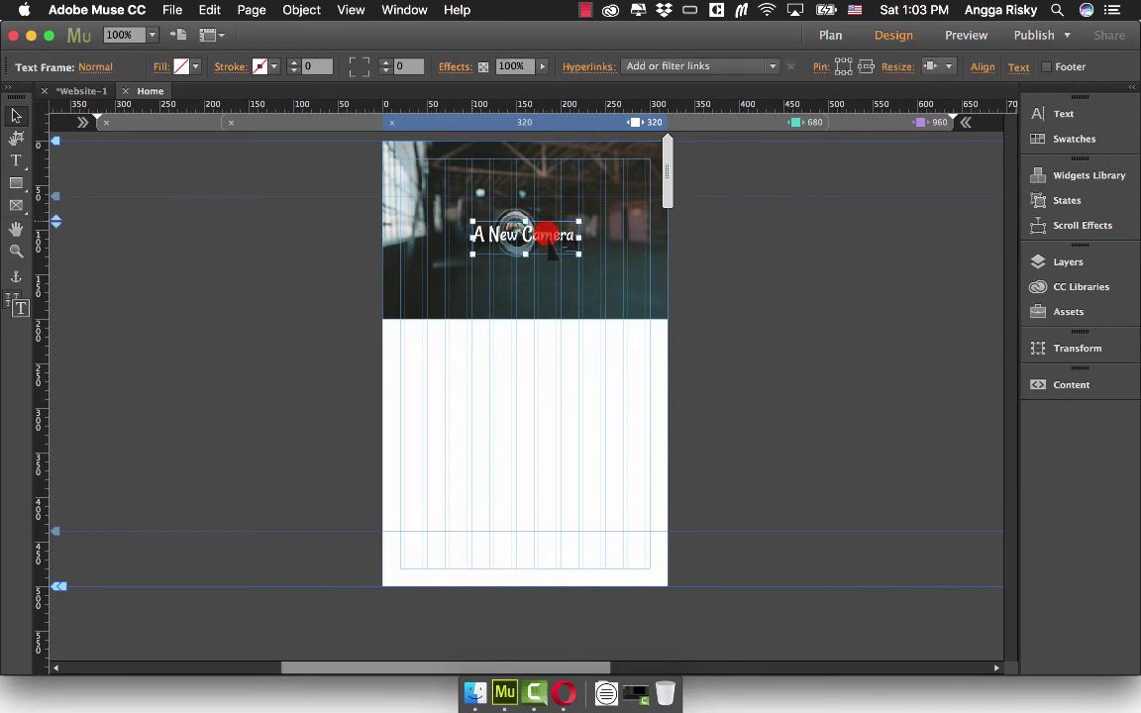
{"action": "type", "text": "t"}
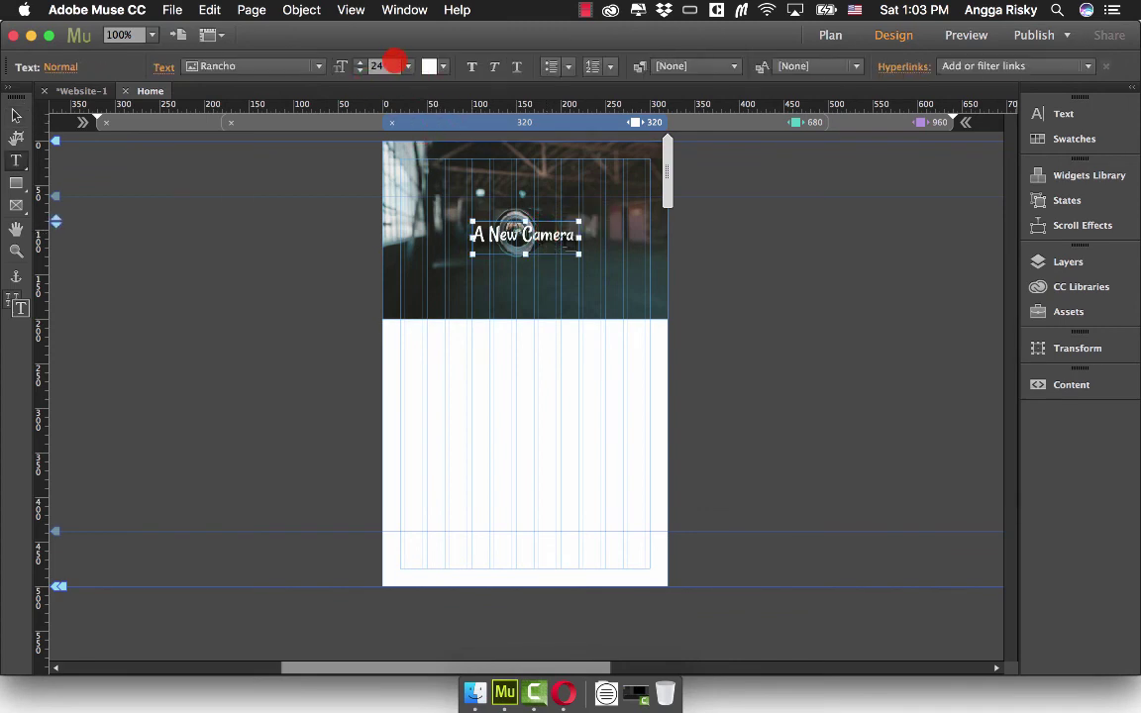
{"action": "type", "text": "32"}
{"action": "key", "text": "Return"}
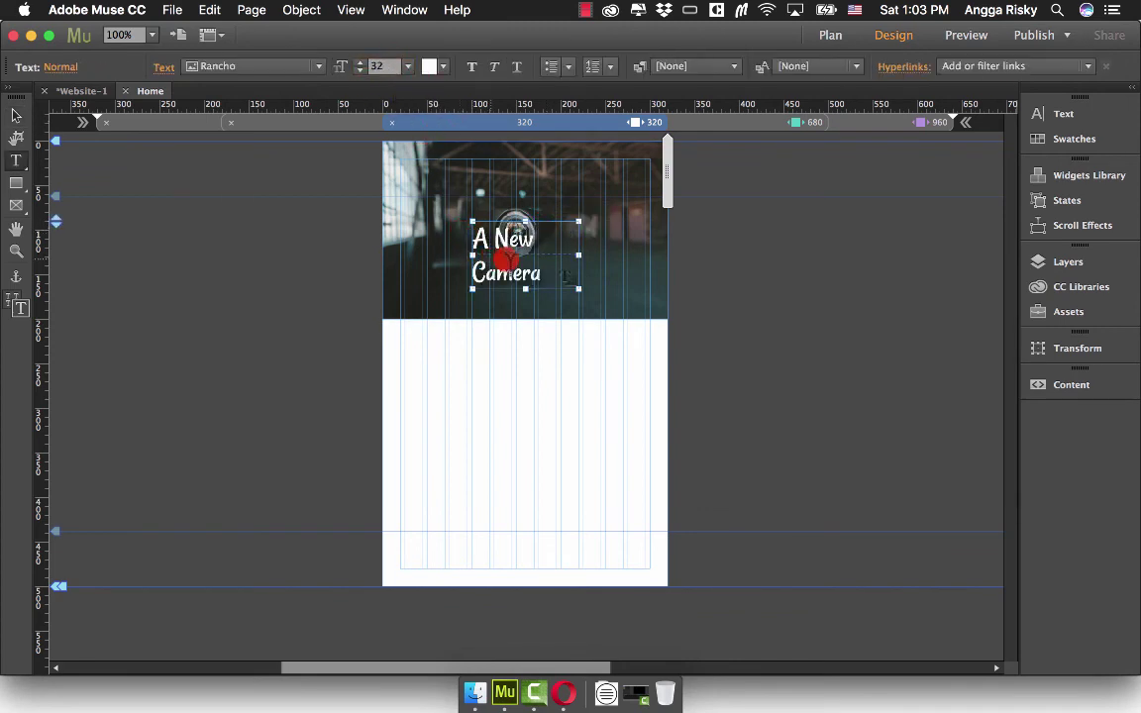
{"action": "left_click_drag", "start_coordinate": [579, 257], "coordinate": [616, 255]}
- Centre the heading horizontally on the camera image and check the 680 layout
{"action": "left_click", "coordinate": [653, 276], "text": "shift"}
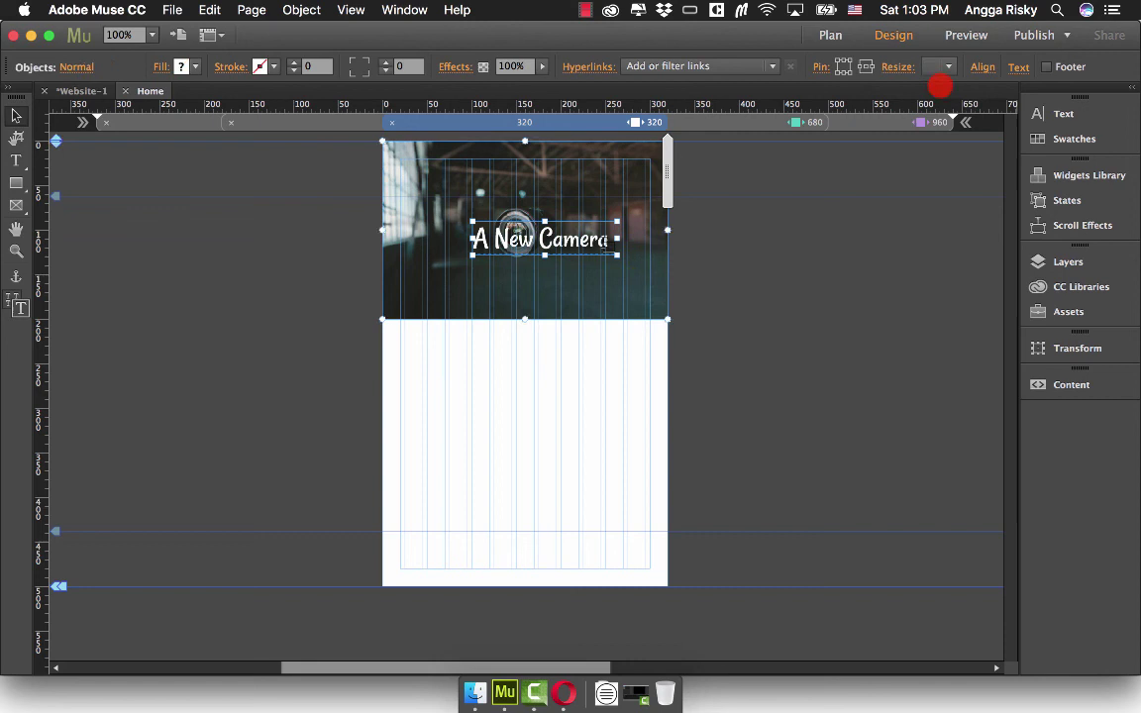
{"action": "left_click", "coordinate": [983, 66]}
{"action": "left_click", "coordinate": [987, 114]}
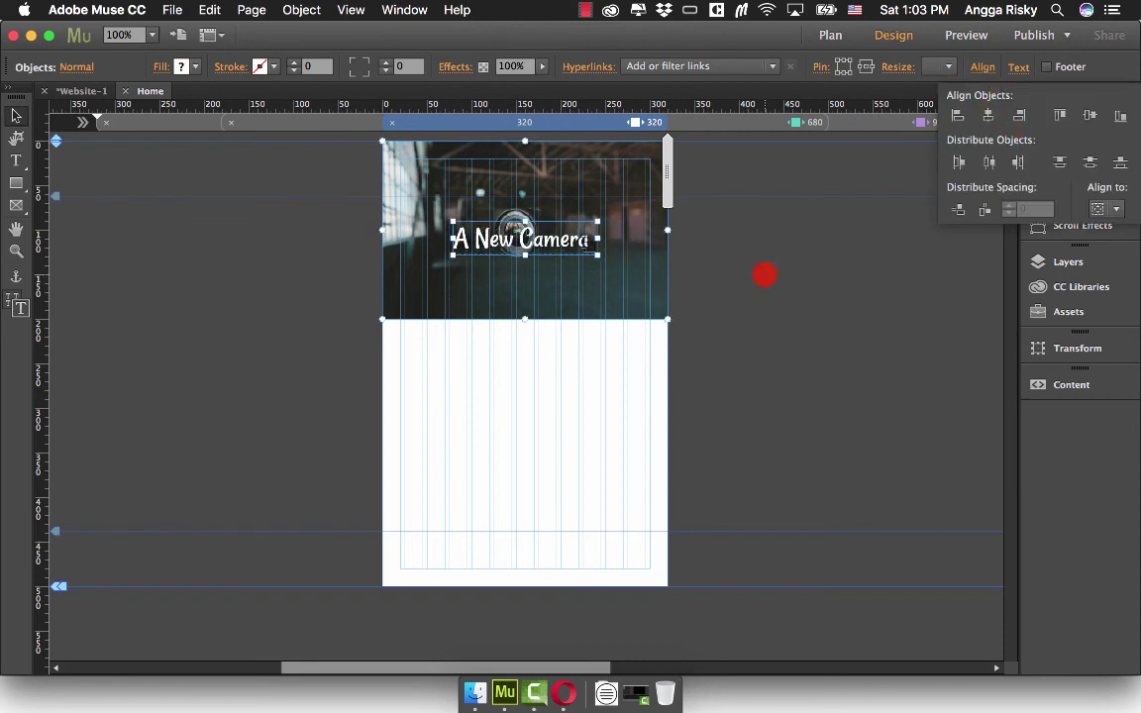
{"action": "left_click", "coordinate": [730, 122]}
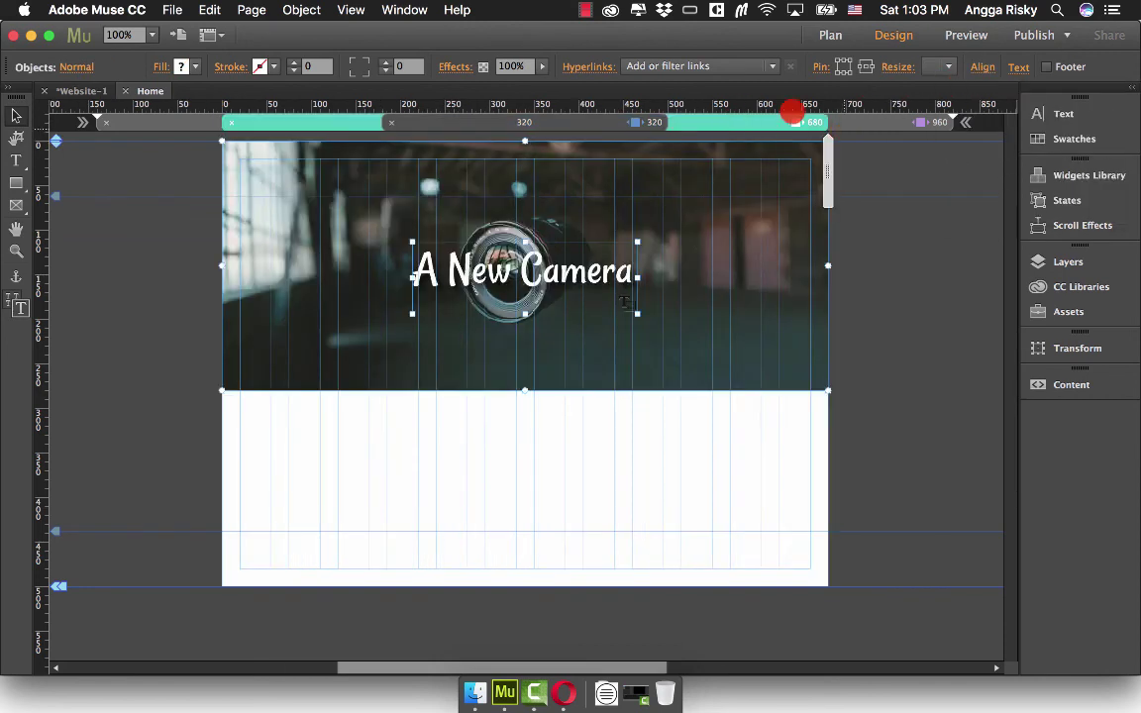
{"action": "left_click", "coordinate": [184, 8]}
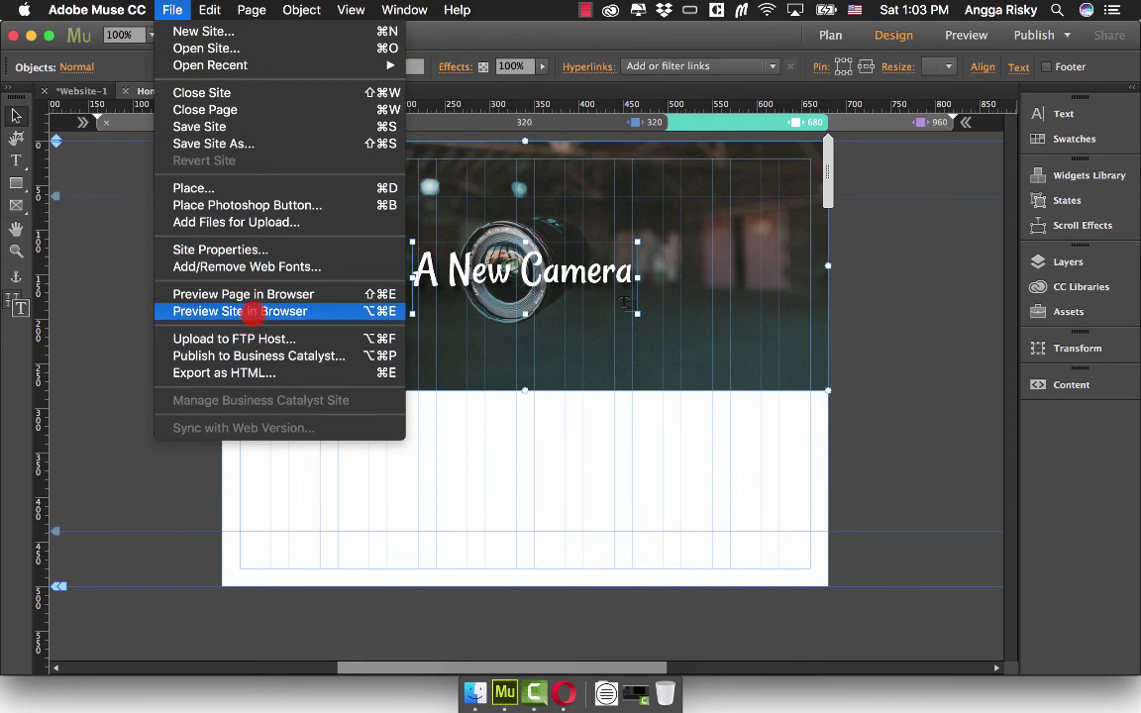
- Preview the updated site in Opera, close the extra tab, and open developer tools
{"action": "left_click", "coordinate": [287, 308]}
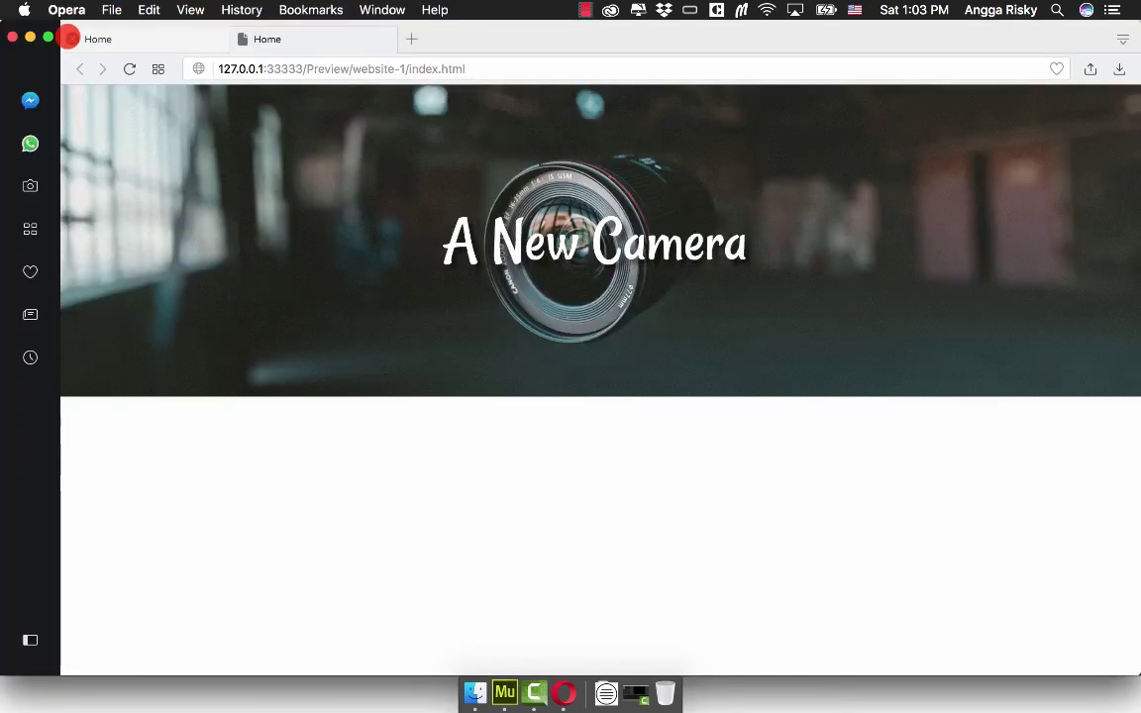
{"action": "left_click", "coordinate": [70, 38]}
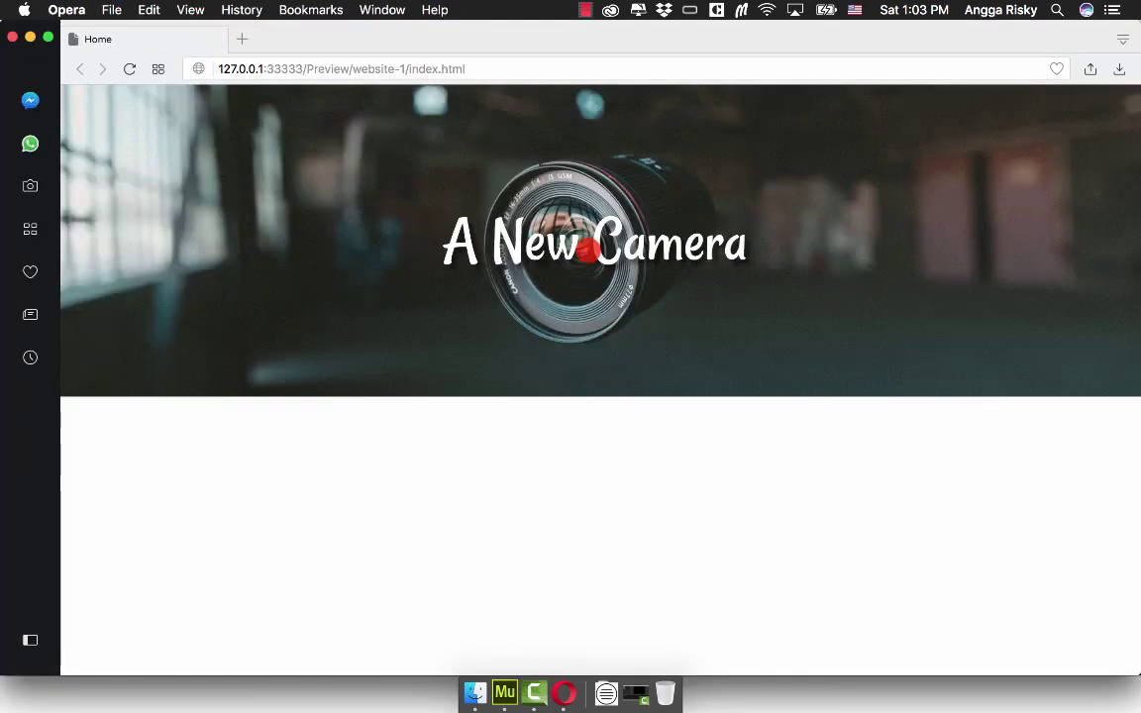
{"action": "right_click", "coordinate": [646, 466]}
{"action": "left_click", "coordinate": [700, 659]}
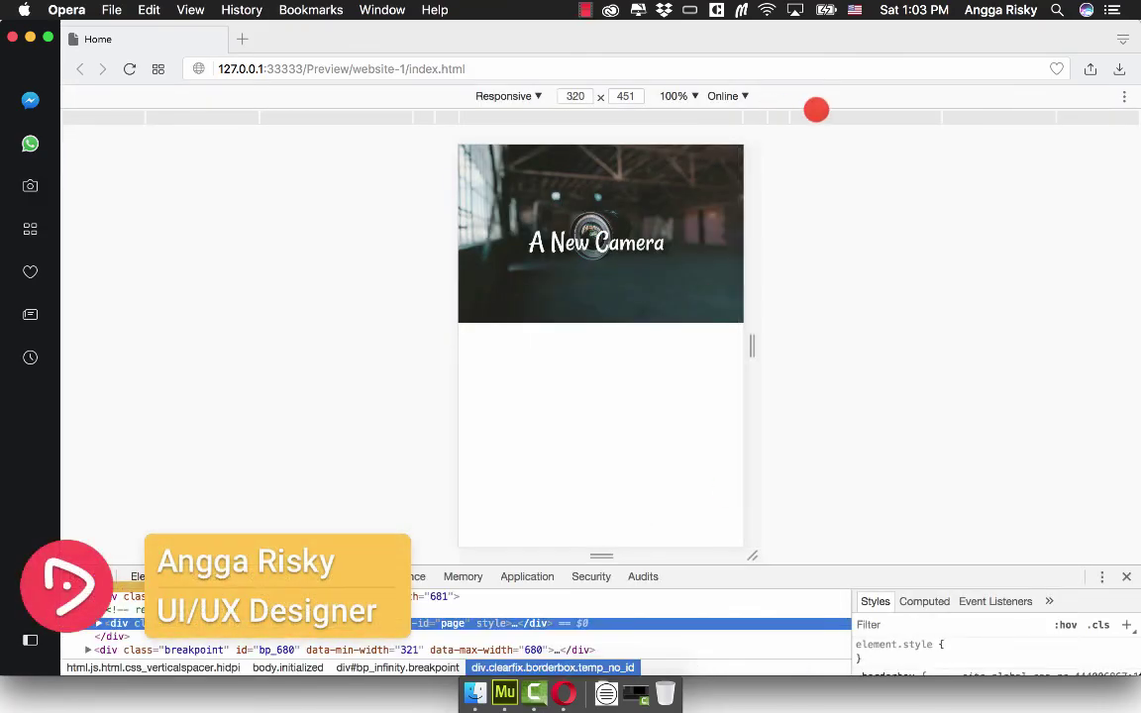
- Check the preview at 768, 1024 and 320 px widths, then close developer tools
{"action": "left_click", "coordinate": [815, 119]}
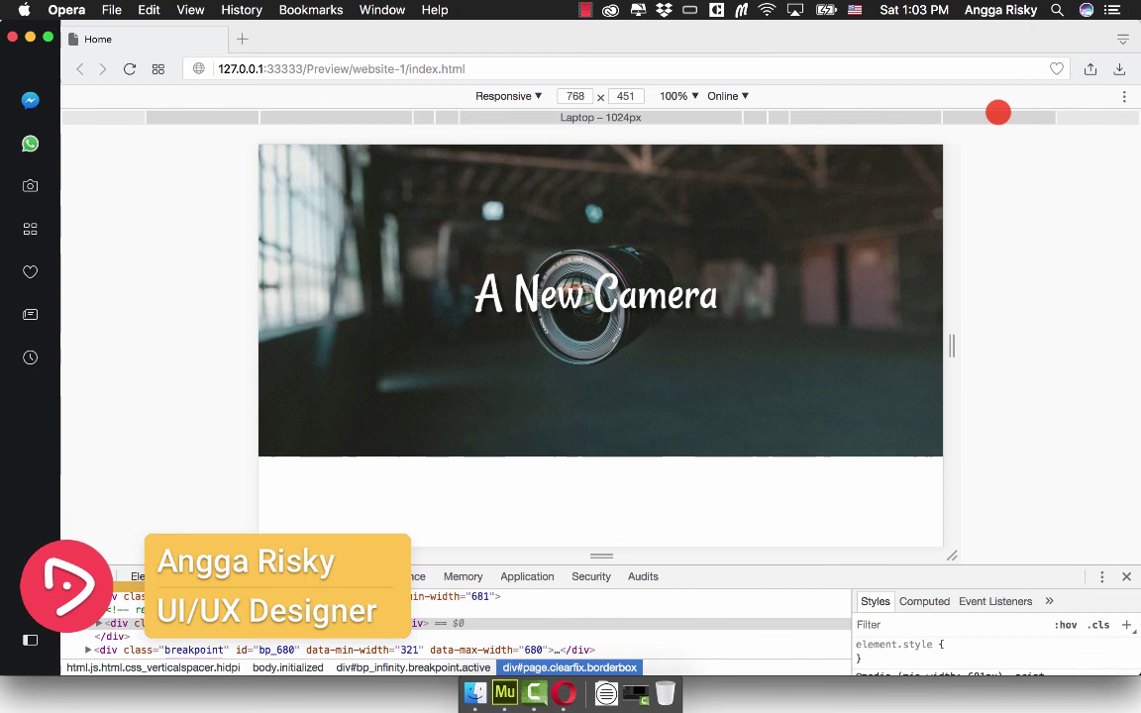
{"action": "left_click", "coordinate": [998, 114]}
{"action": "left_click", "coordinate": [881, 115]}
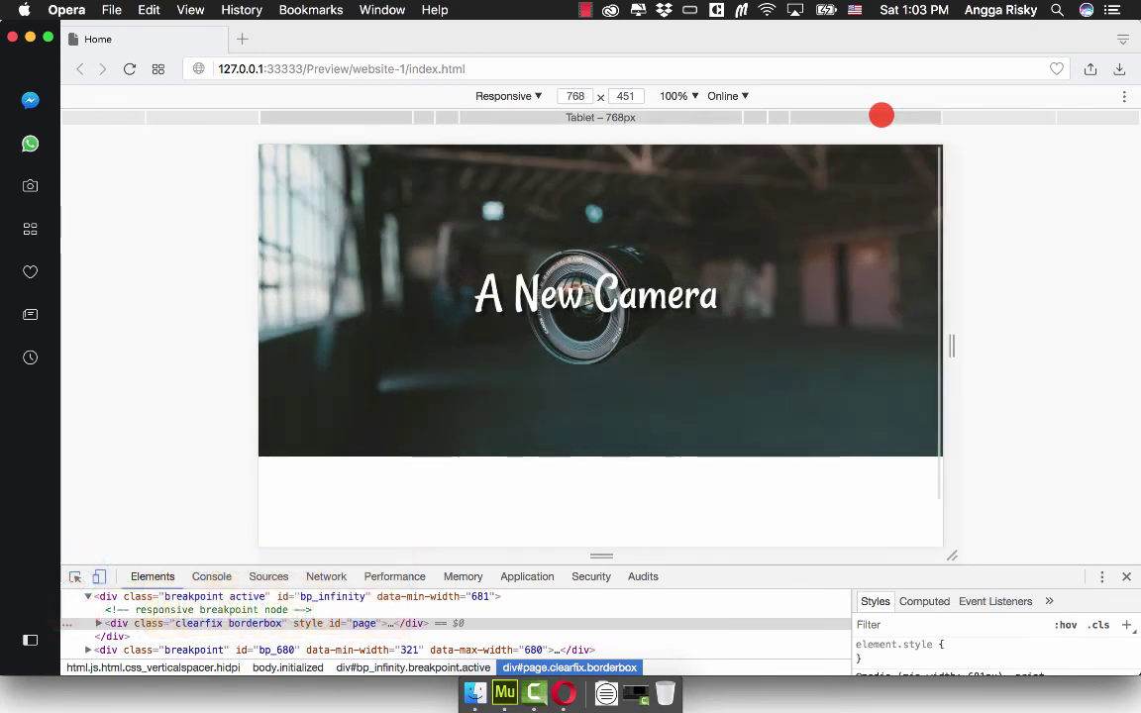
{"action": "left_click", "coordinate": [700, 115]}
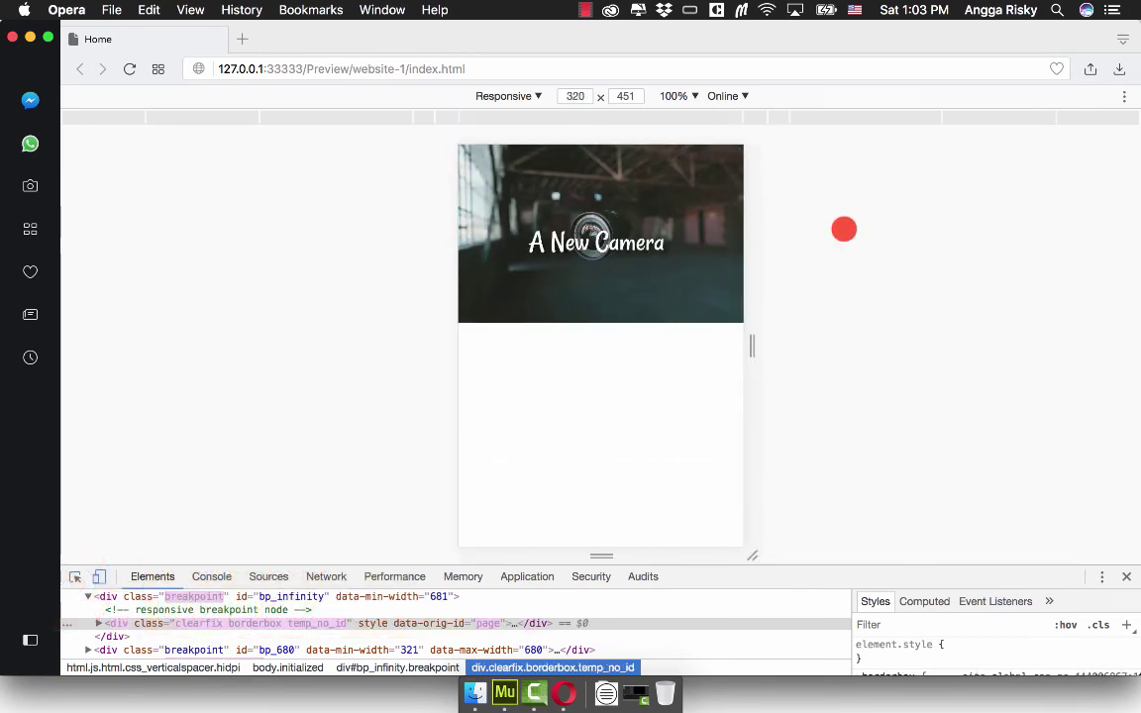
{"action": "left_click", "coordinate": [1126, 578]}
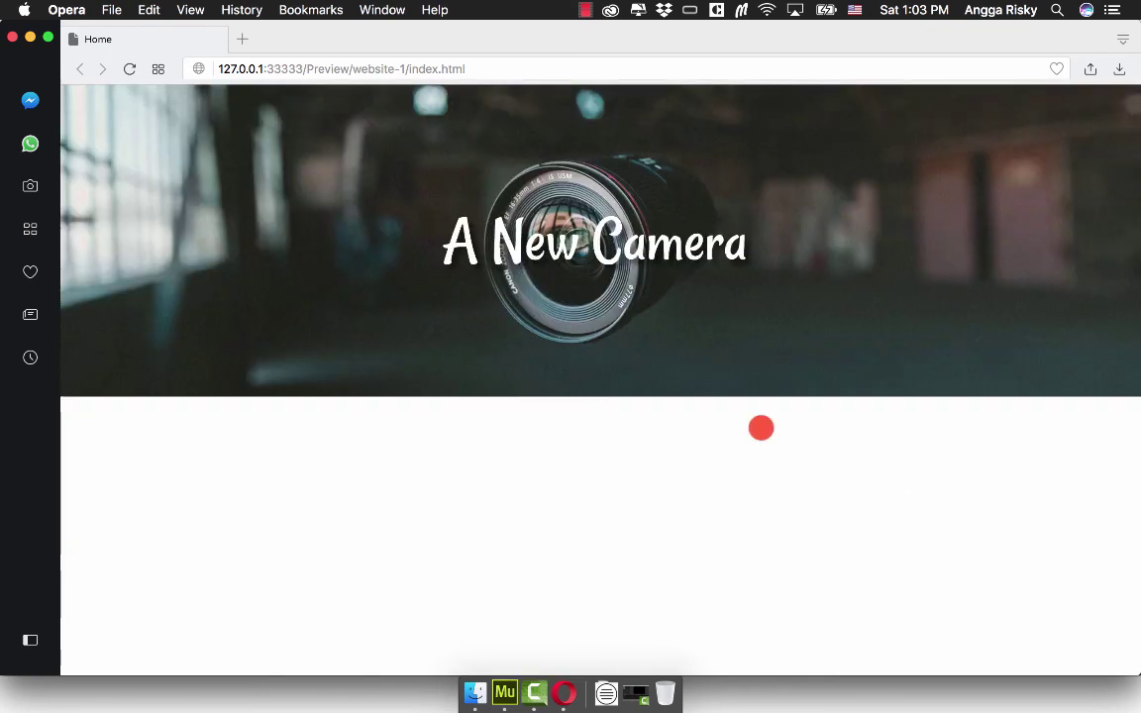